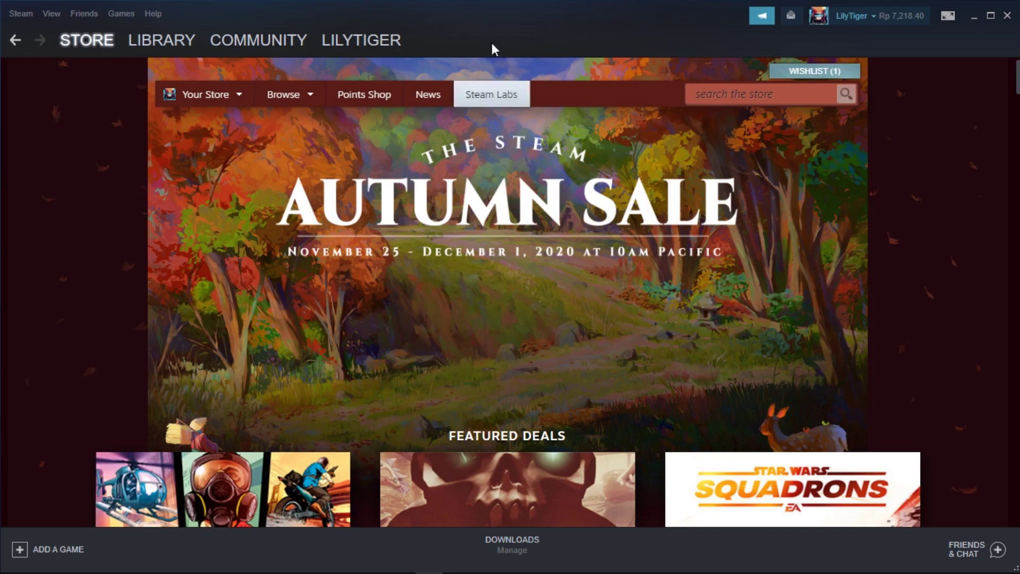
Search the store for 3tene, open its product page and view the free download section.
{"action": "left_click", "coordinate": [737, 97]}
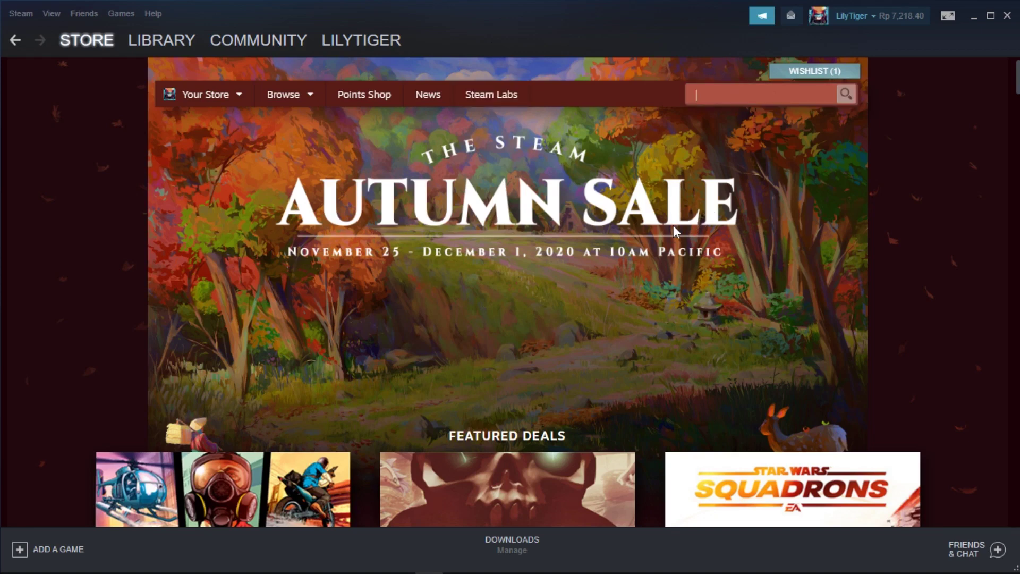
{"action": "type", "text": "3t"}
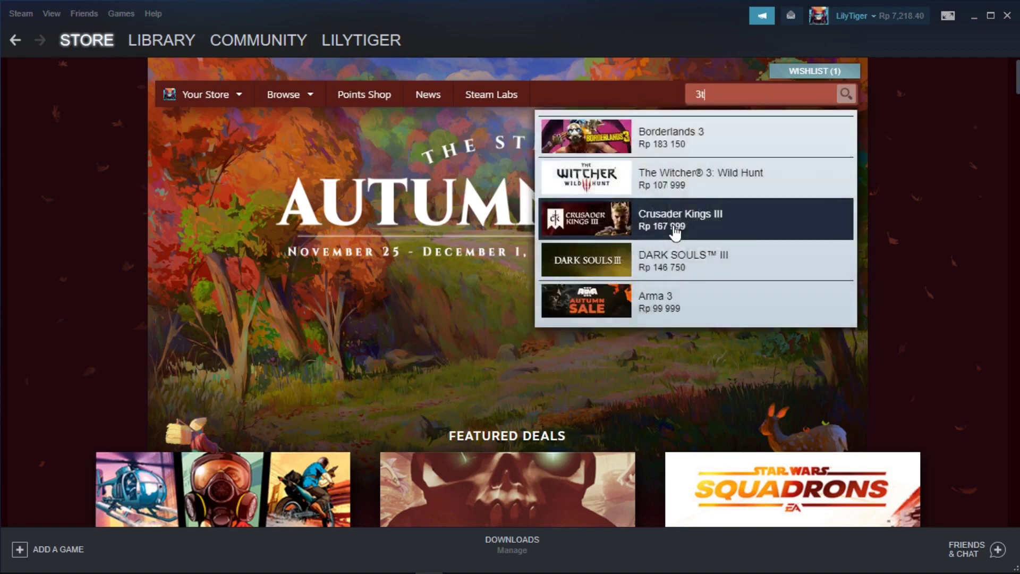
{"action": "type", "text": "ene"}
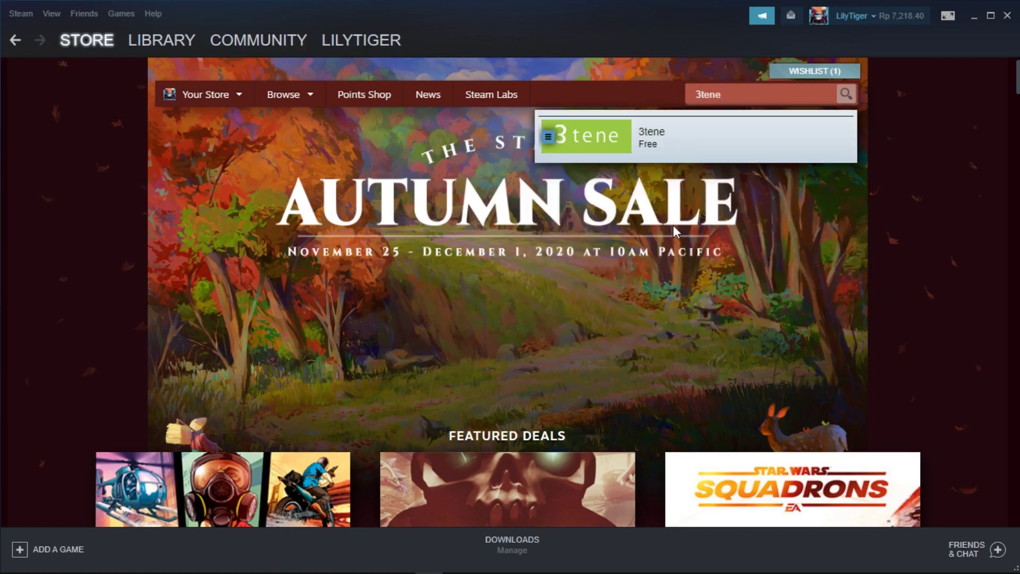
{"action": "left_click", "coordinate": [665, 154]}
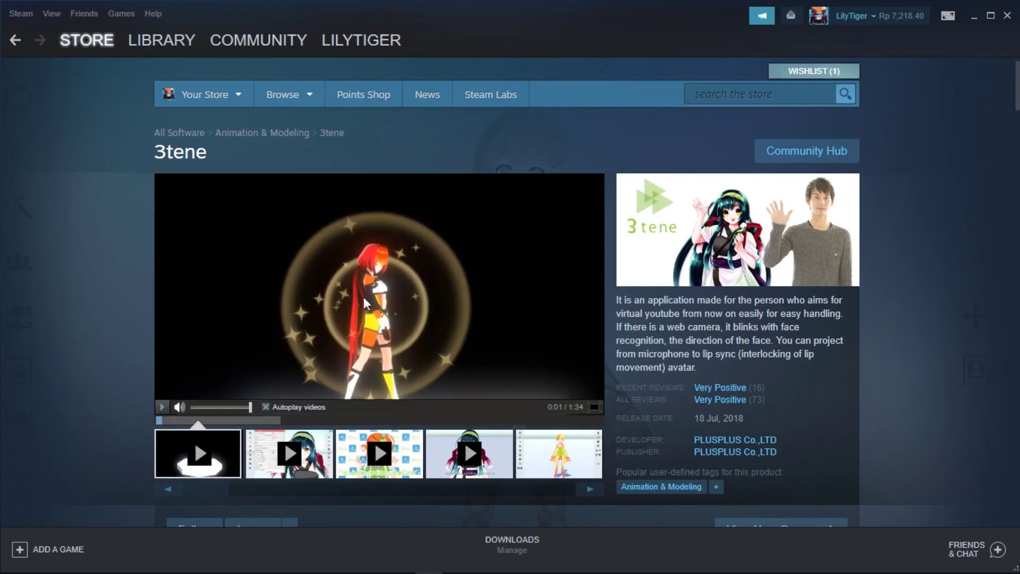
{"action": "scroll", "coordinate": [483, 351], "scroll_direction": "down", "scroll_amount": 5}
{"action": "scroll", "coordinate": [489, 353], "scroll_direction": "down", "scroll_amount": 7}
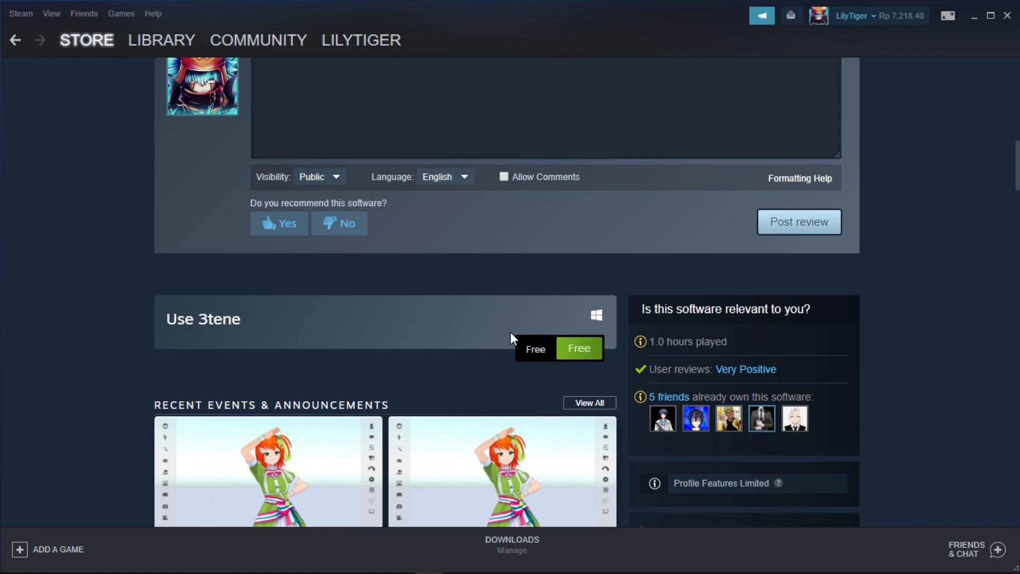
Find 3tene in the Steam library by name and launch it.
{"action": "mouse_move", "coordinate": [167, 49]}
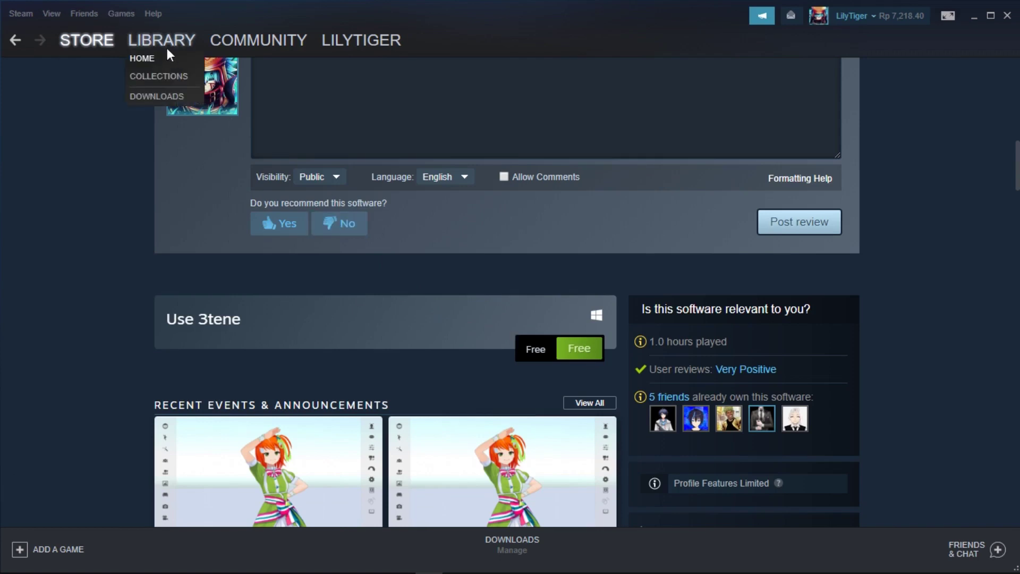
{"action": "left_click", "coordinate": [154, 38]}
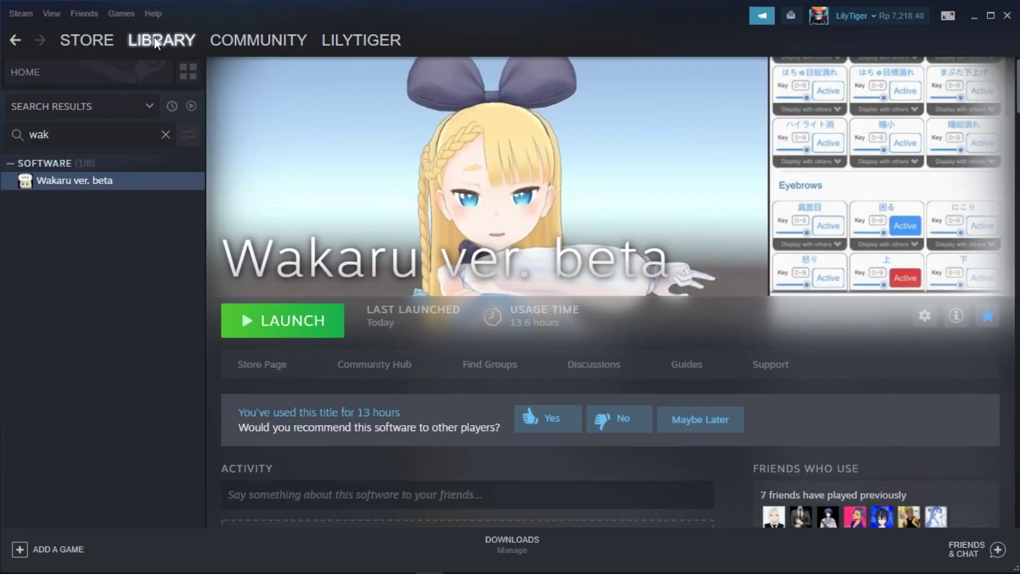
{"action": "left_click", "coordinate": [165, 136]}
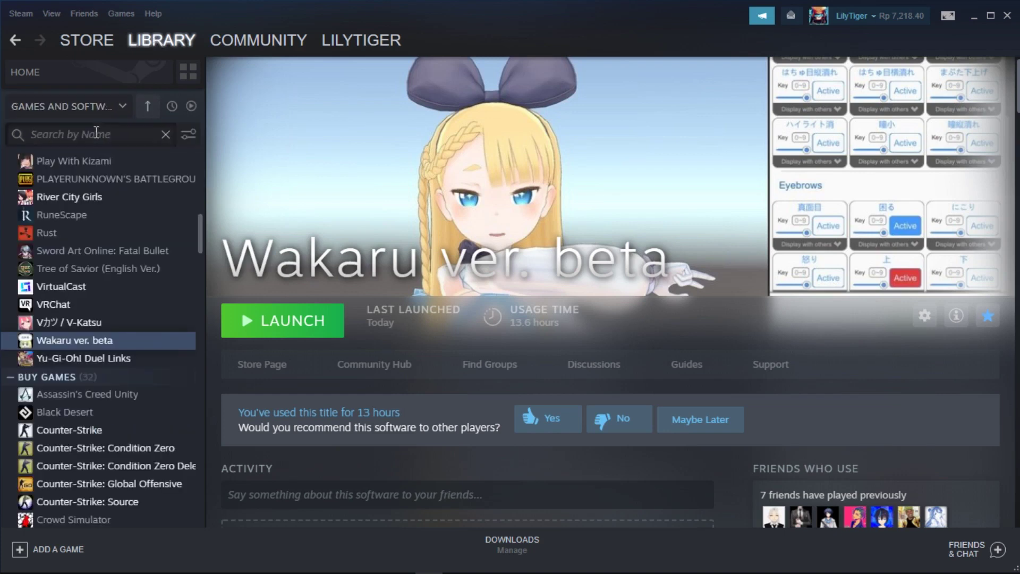
{"action": "type", "text": "3tene"}
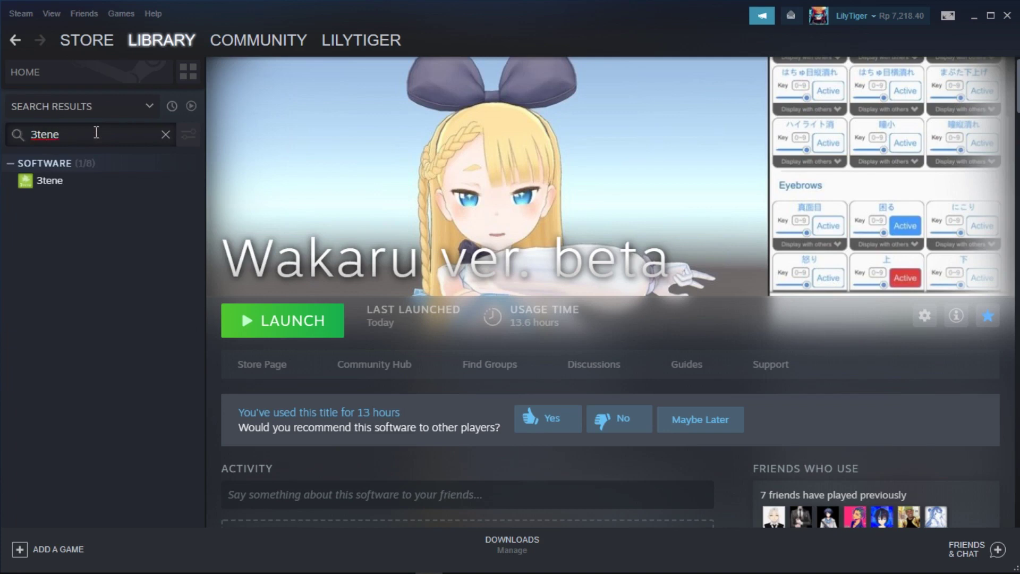
{"action": "left_click", "coordinate": [64, 179]}
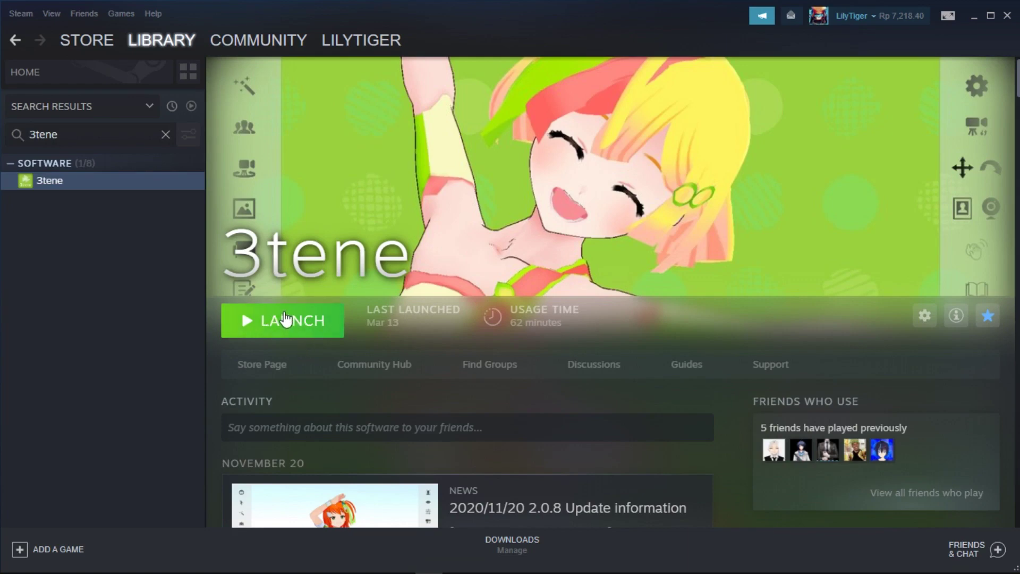
{"action": "left_click", "coordinate": [291, 321]}
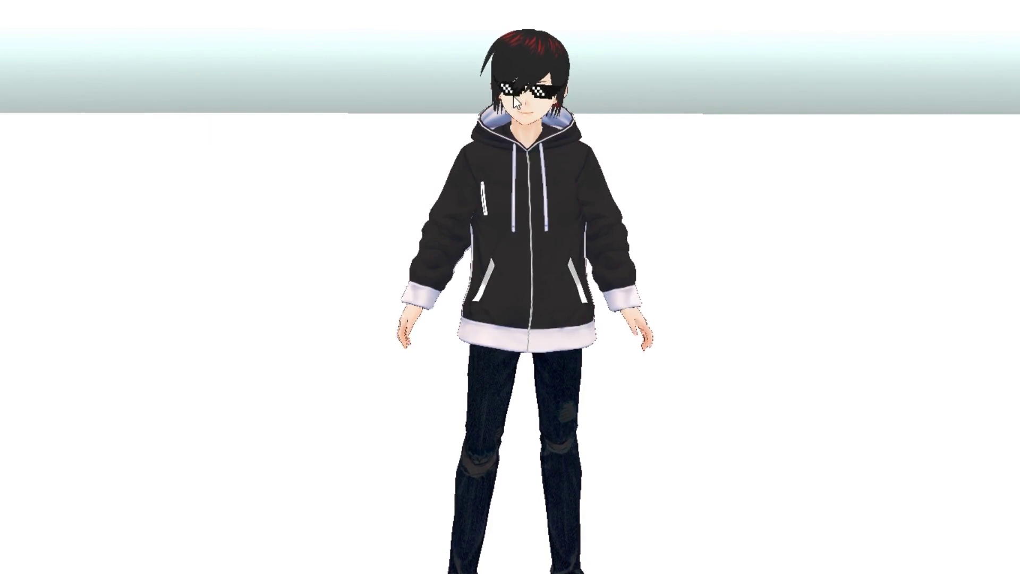
Center the avatar in the view and set the interface language to Japanese in the system settings.
{"action": "middle_click_drag", "start_coordinate": [549, 131], "coordinate": [548, 161]}
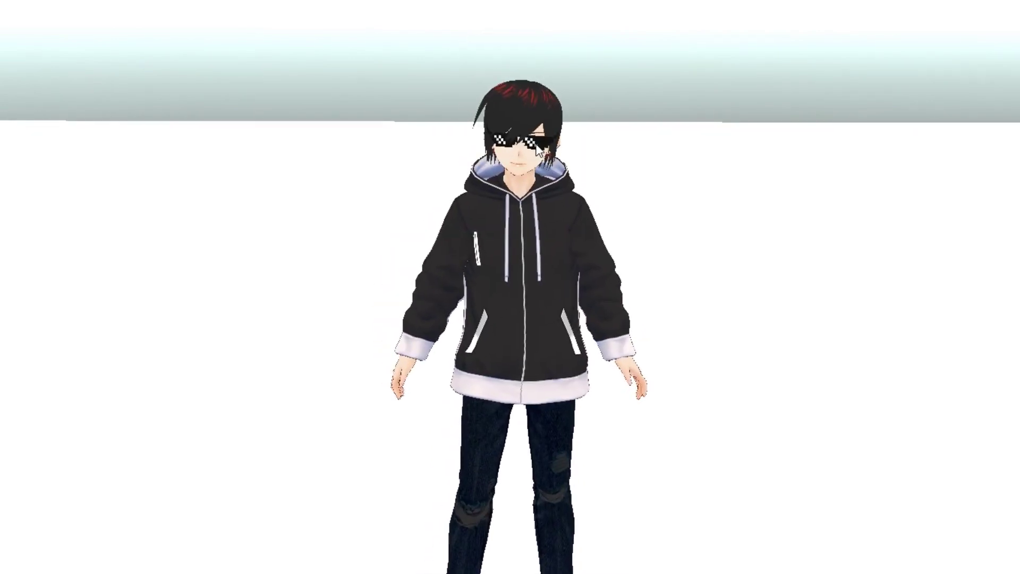
{"action": "mouse_move", "coordinate": [37, 100]}
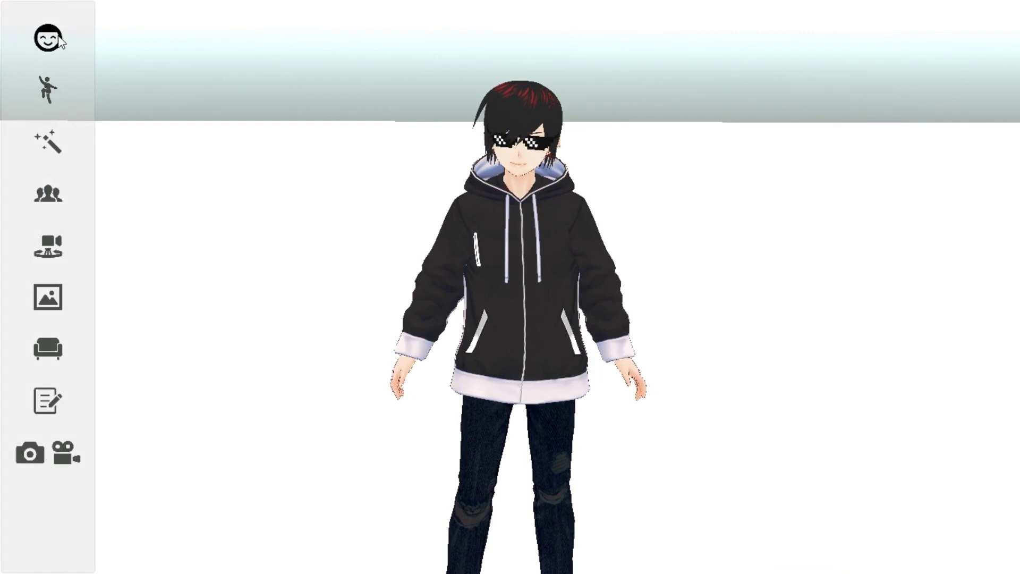
{"action": "mouse_move", "coordinate": [969, 170]}
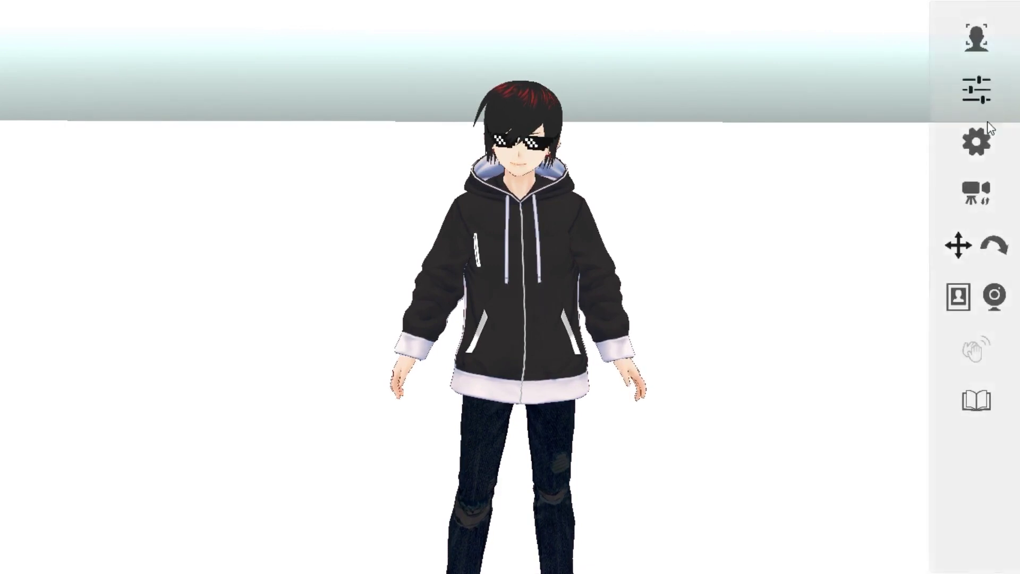
{"action": "left_click", "coordinate": [978, 148]}
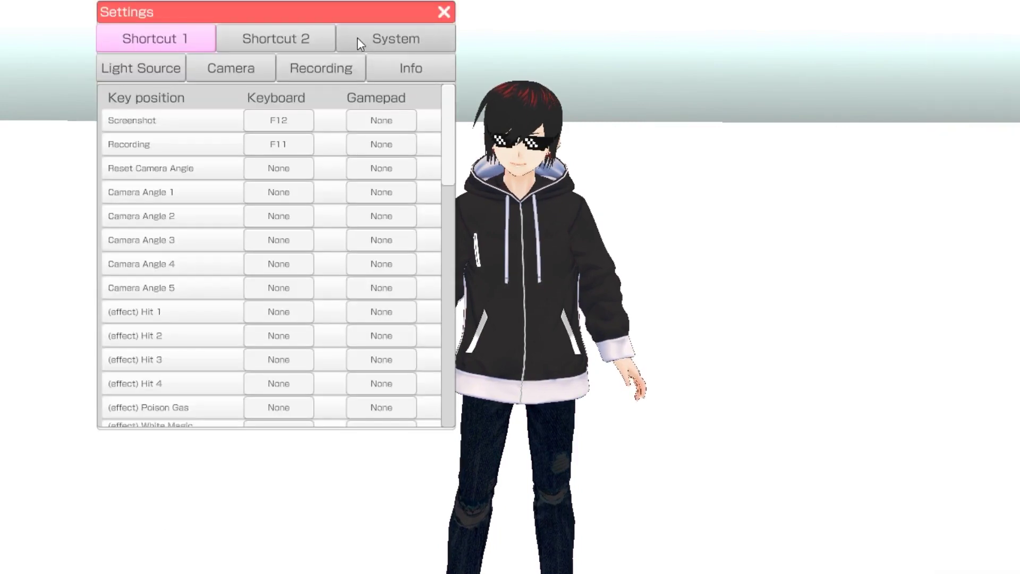
{"action": "left_click", "coordinate": [379, 45]}
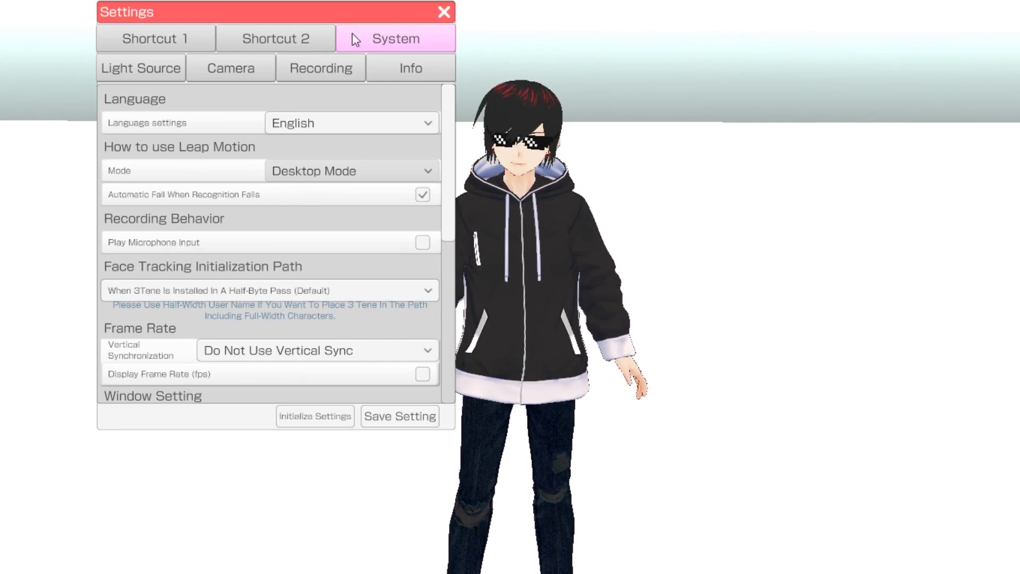
{"action": "left_click_drag", "start_coordinate": [297, 13], "coordinate": [334, 53]}
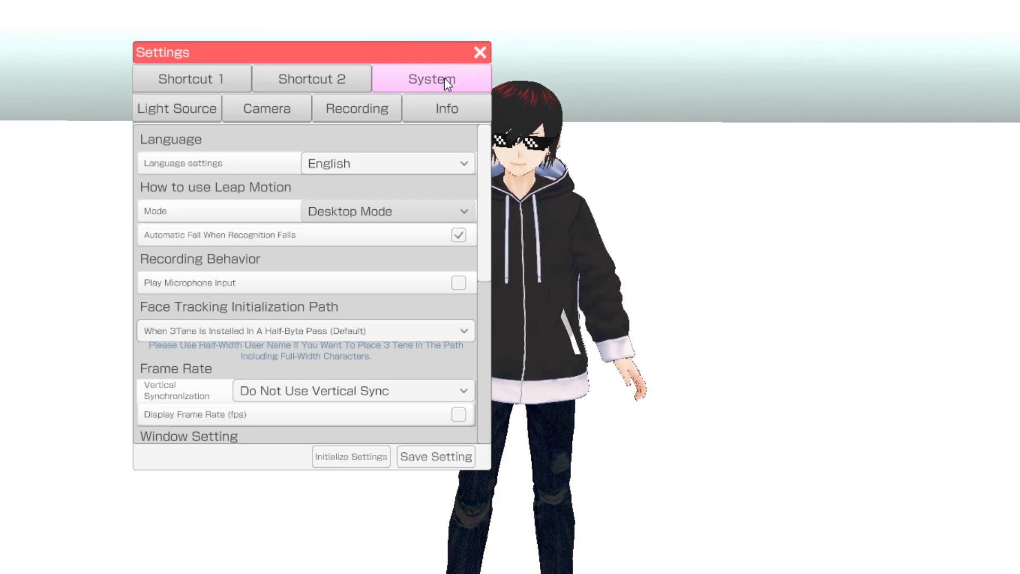
{"action": "left_click", "coordinate": [380, 167]}
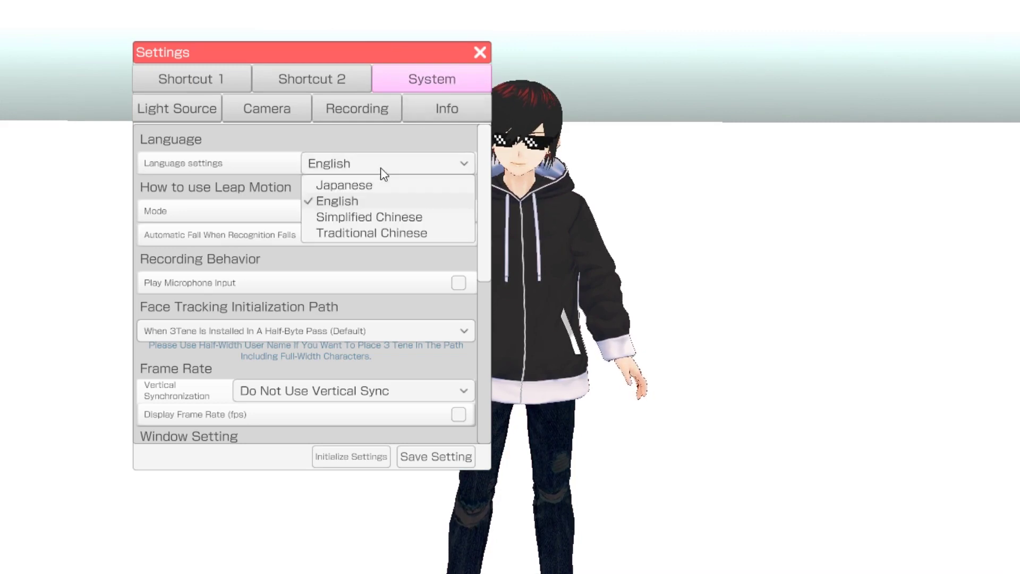
{"action": "left_click", "coordinate": [380, 187]}
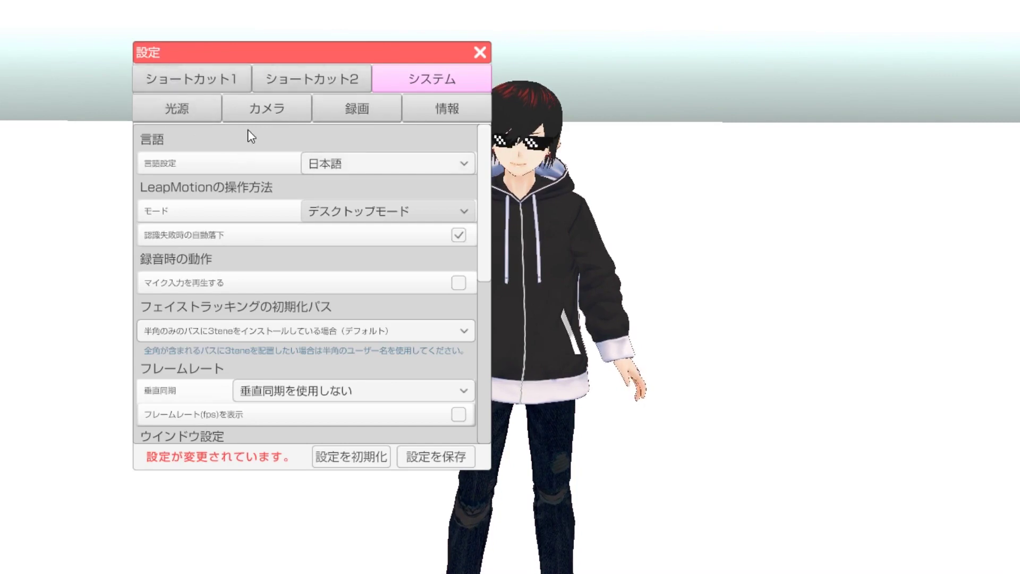
View both shortcut lists in Japanese and close the settings, saving the changes.
{"action": "left_click", "coordinate": [207, 73]}
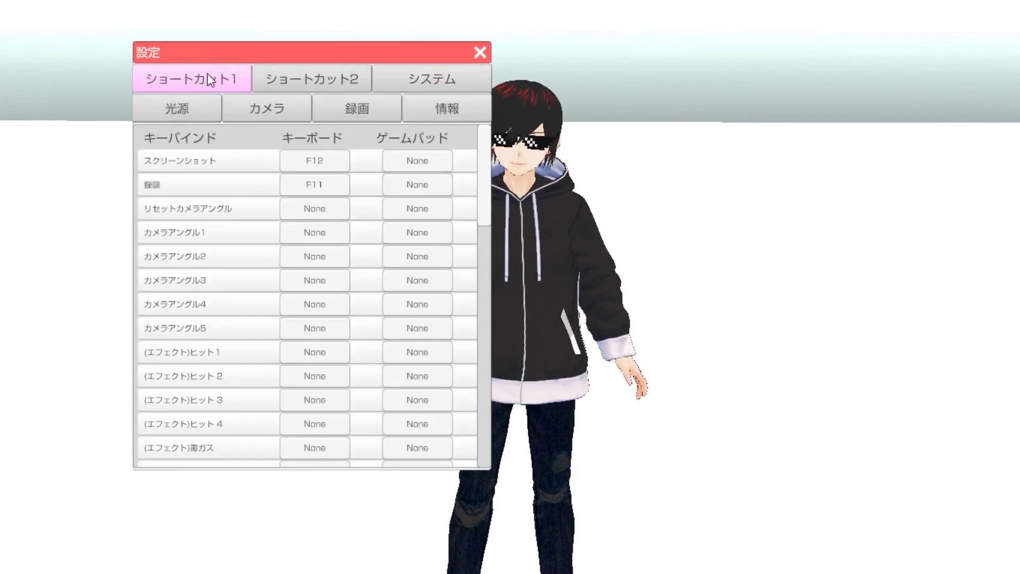
{"action": "left_click", "coordinate": [299, 79]}
{"action": "left_click", "coordinate": [479, 53]}
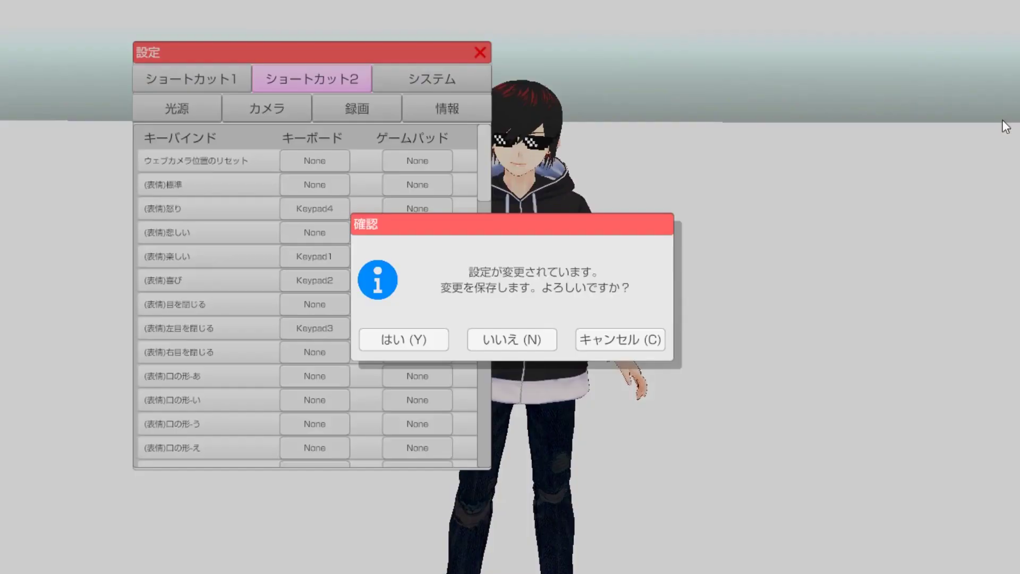
{"action": "left_click", "coordinate": [426, 338]}
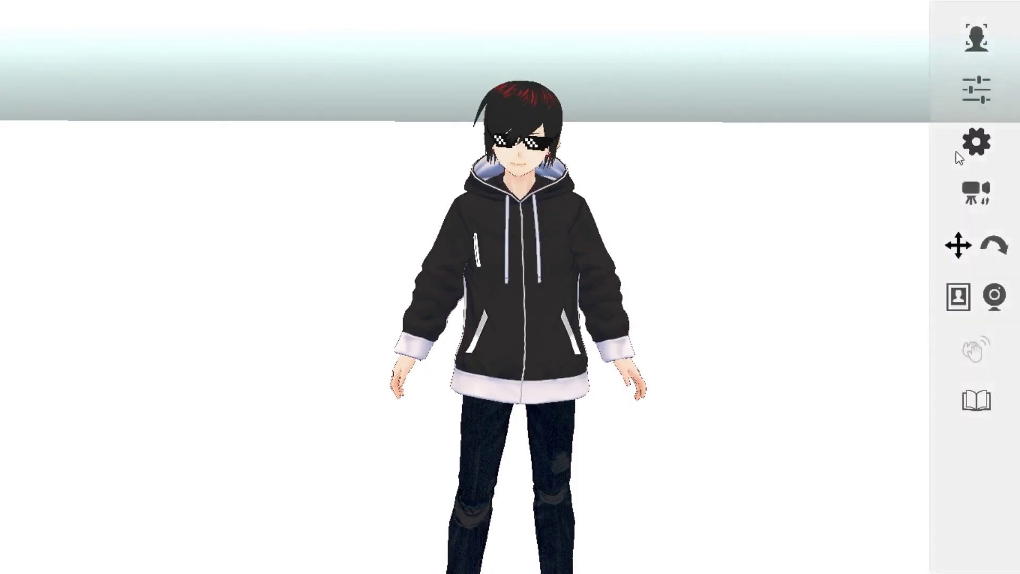
Set the interface language to English in the system settings and save the settings.
{"action": "left_click", "coordinate": [977, 141]}
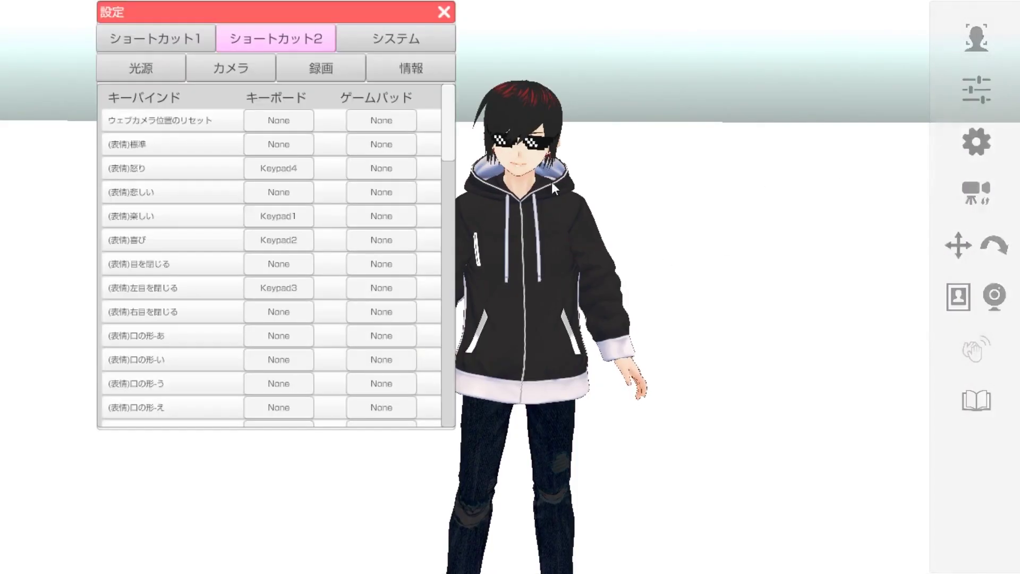
{"action": "left_click", "coordinate": [368, 35]}
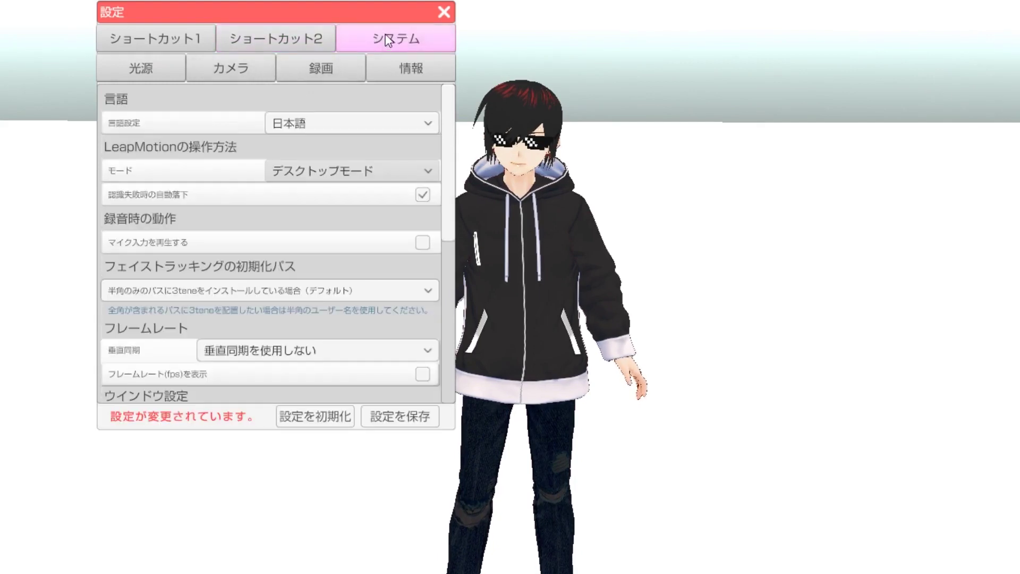
{"action": "left_click", "coordinate": [364, 124]}
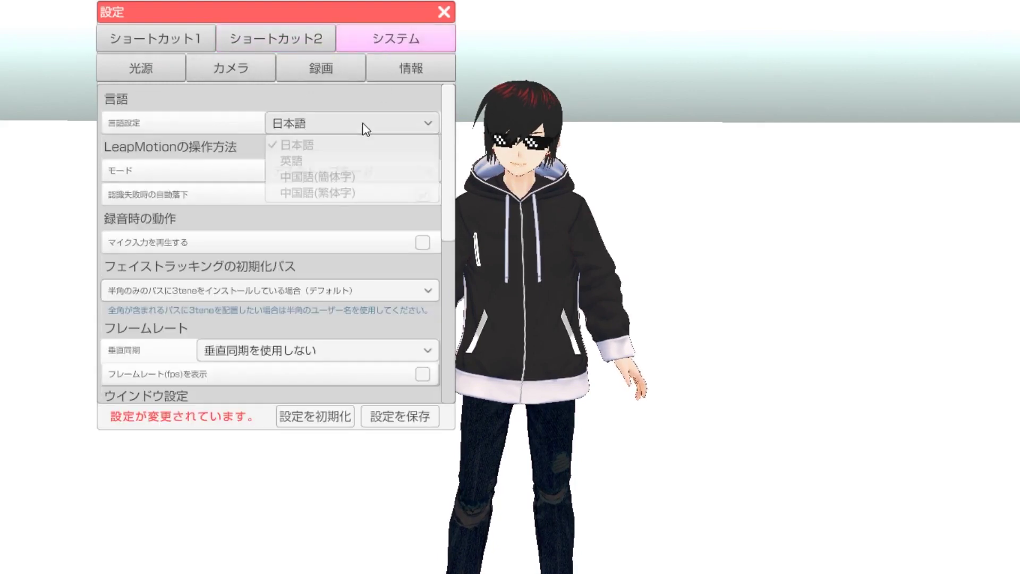
{"action": "left_click", "coordinate": [291, 160]}
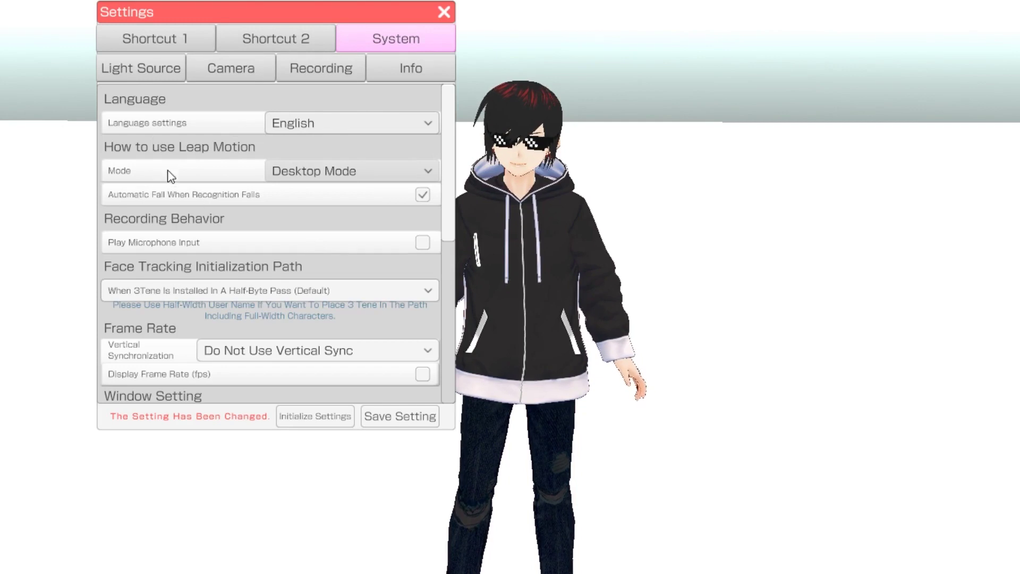
{"action": "scroll", "coordinate": [196, 237], "scroll_direction": "down", "scroll_amount": 5}
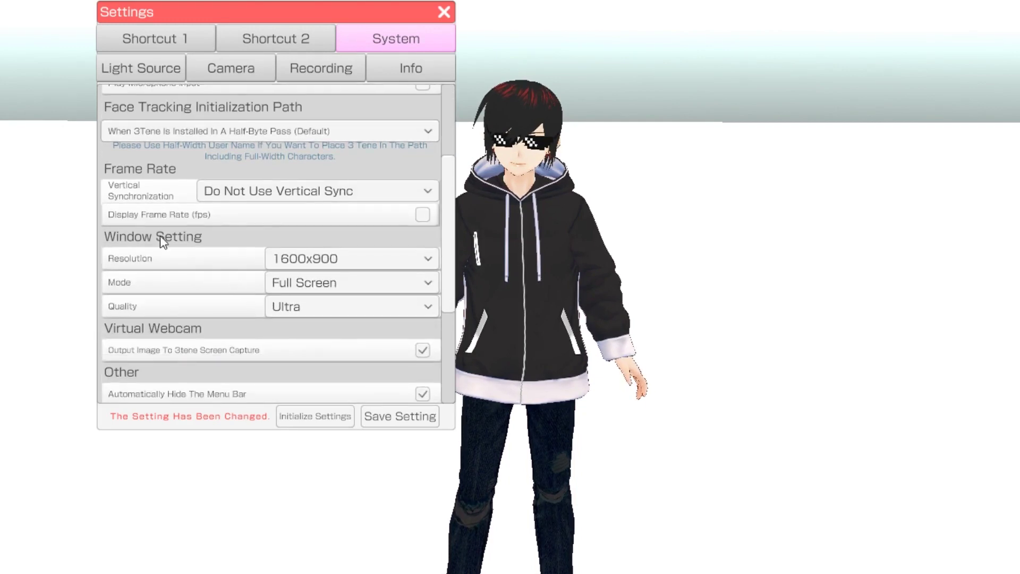
{"action": "left_click", "coordinate": [395, 417]}
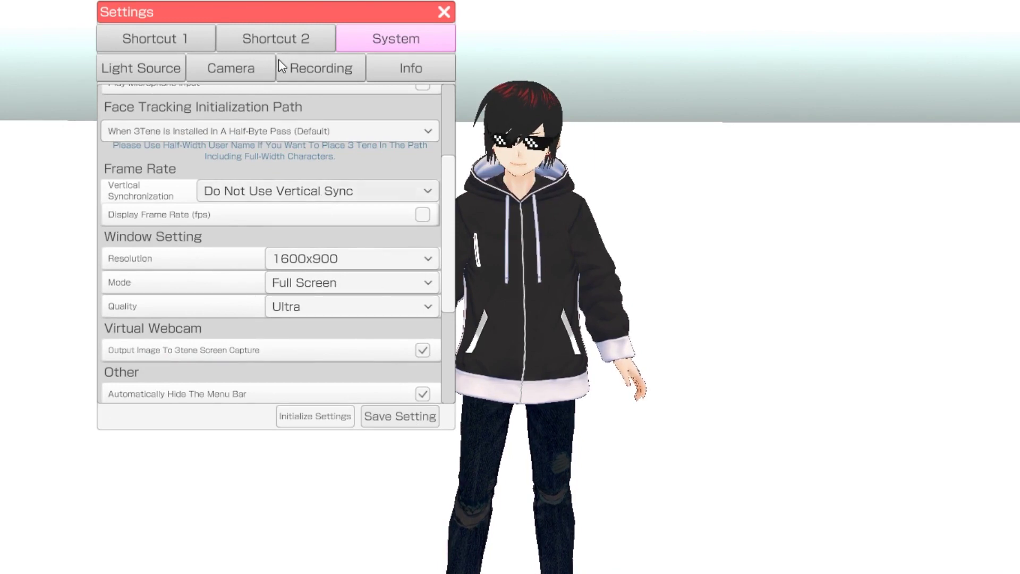
Examine the keyboard and gamepad assignments in the first shortcut list and return to the system settings.
{"action": "left_click_drag", "start_coordinate": [247, 13], "coordinate": [276, 122]}
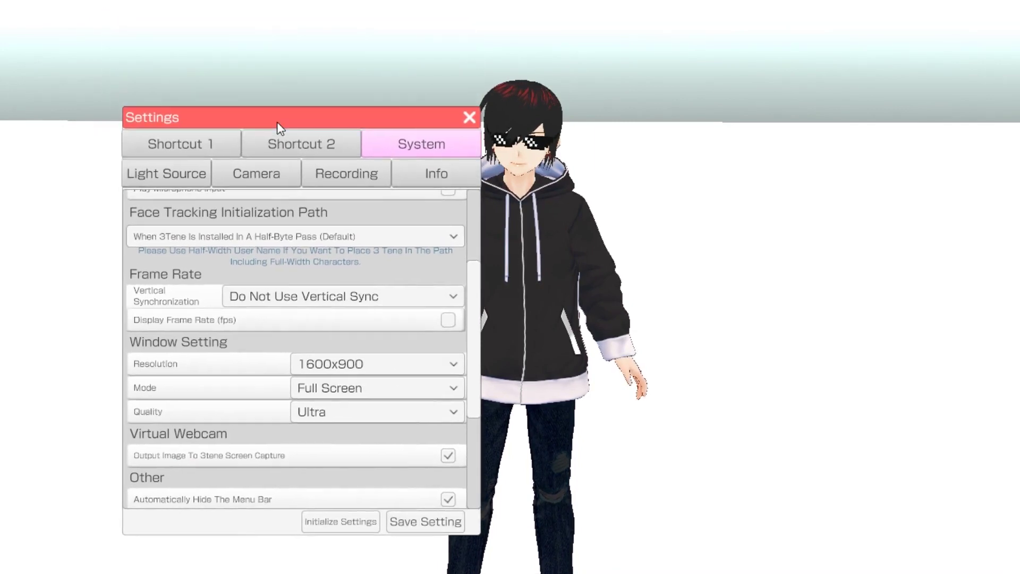
{"action": "left_click", "coordinate": [203, 146]}
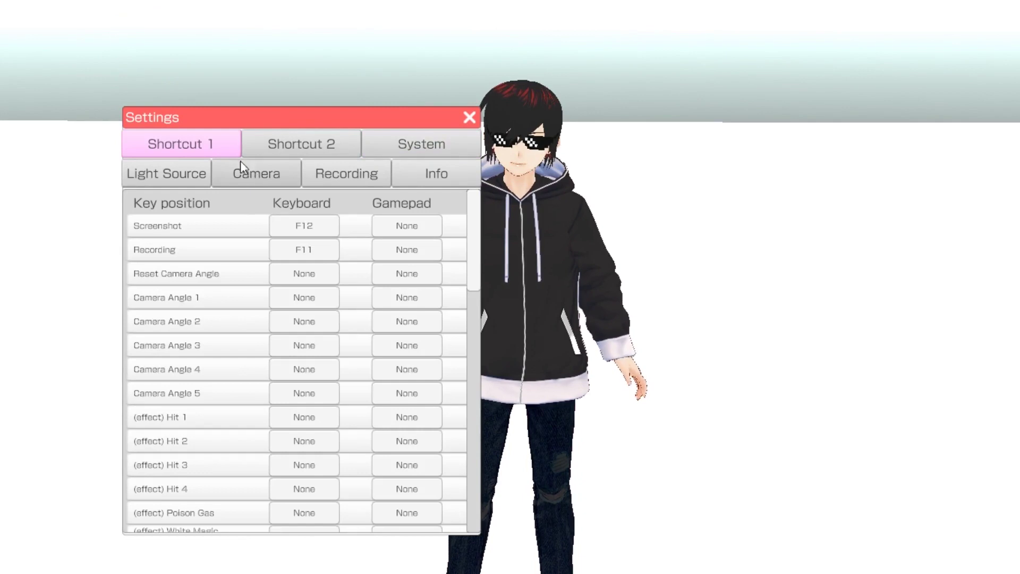
{"action": "scroll", "coordinate": [180, 376], "scroll_direction": "down", "scroll_amount": 5}
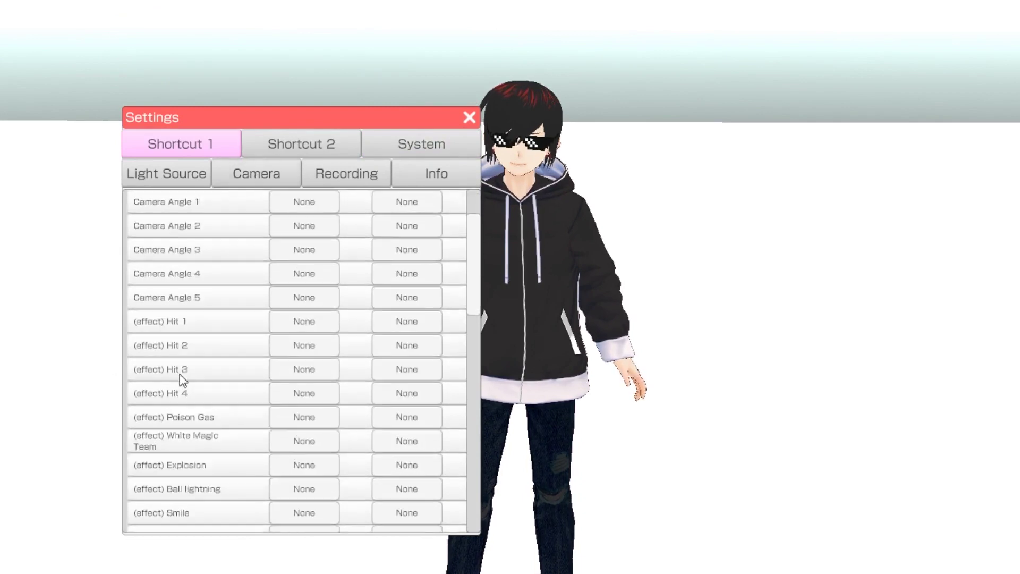
{"action": "scroll", "coordinate": [203, 410], "scroll_direction": "down", "scroll_amount": 3}
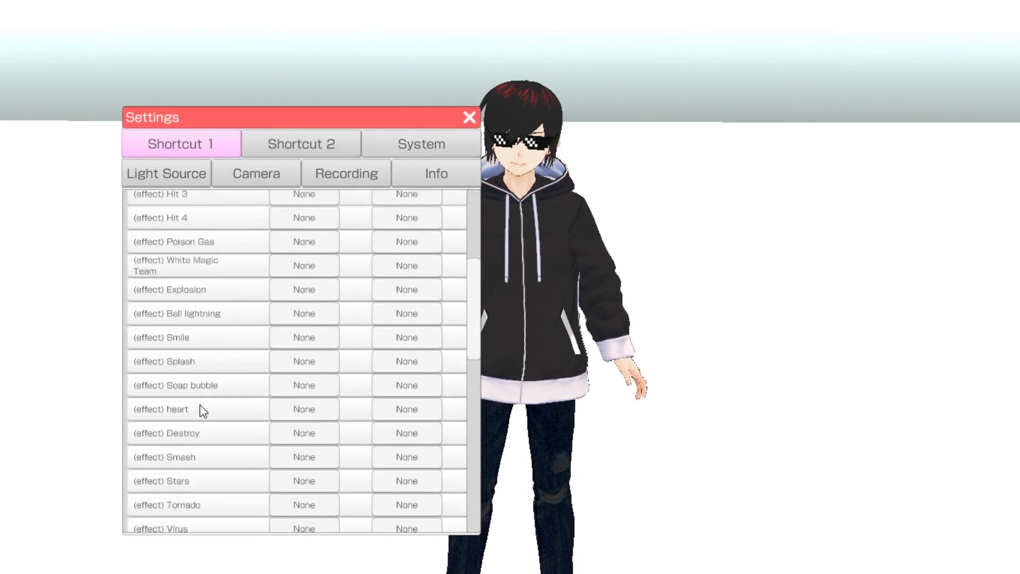
{"action": "scroll", "coordinate": [211, 359], "scroll_direction": "up", "scroll_amount": 4}
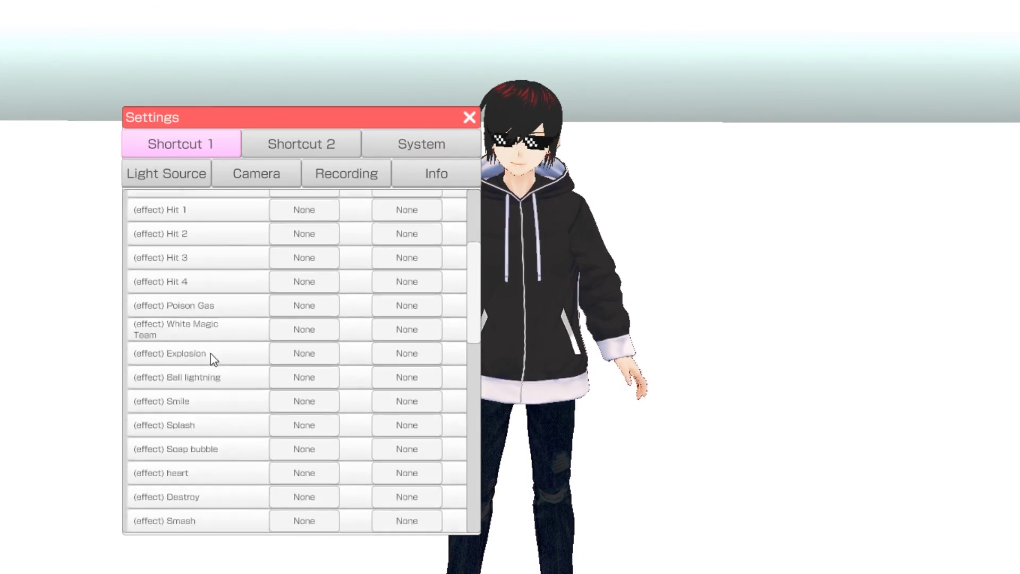
{"action": "scroll", "coordinate": [211, 359], "scroll_direction": "up", "scroll_amount": 5}
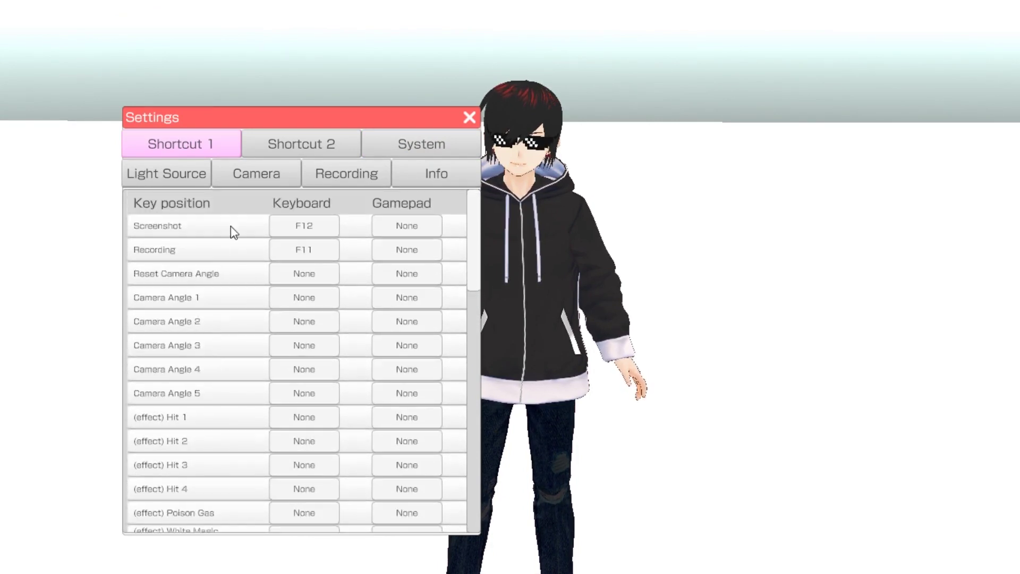
{"action": "left_click", "coordinate": [397, 145]}
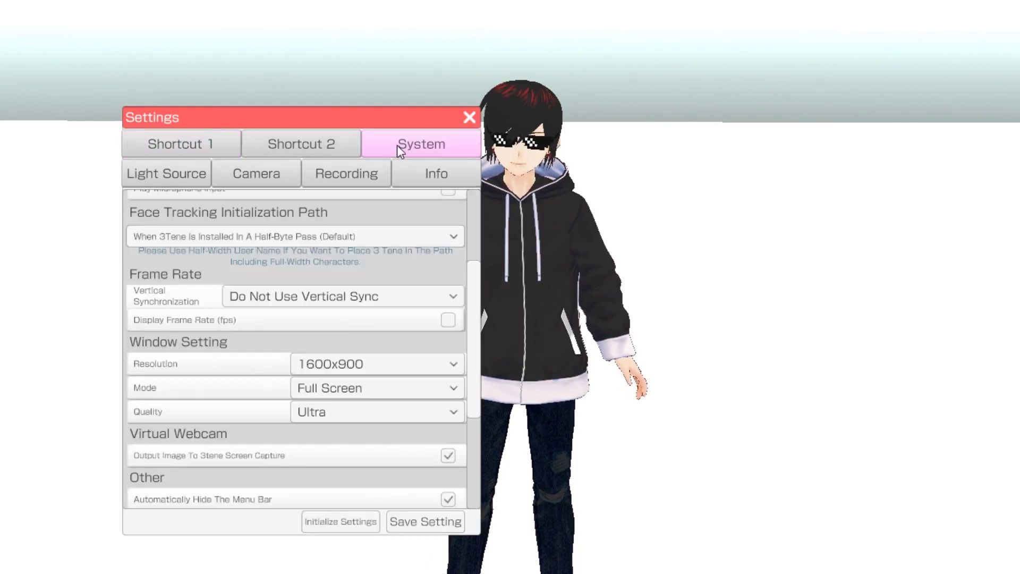
Examine the system settings from language to the other options, including the available resolution and quality choices under the window settings.
{"action": "scroll", "coordinate": [362, 257], "scroll_direction": "up", "scroll_amount": 3}
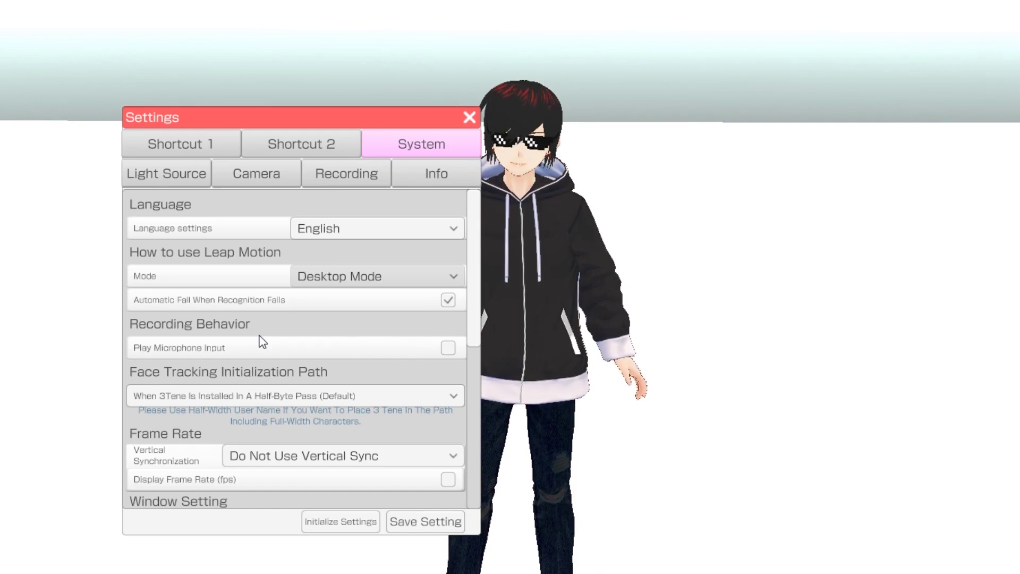
{"action": "scroll", "coordinate": [251, 313], "scroll_direction": "down", "scroll_amount": 5}
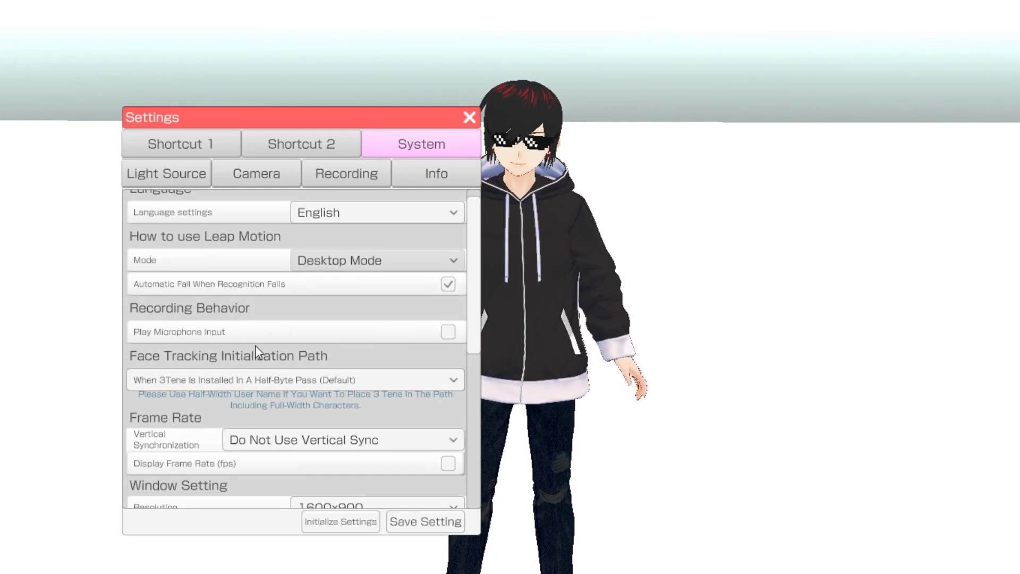
{"action": "scroll", "coordinate": [255, 349], "scroll_direction": "down", "scroll_amount": 7}
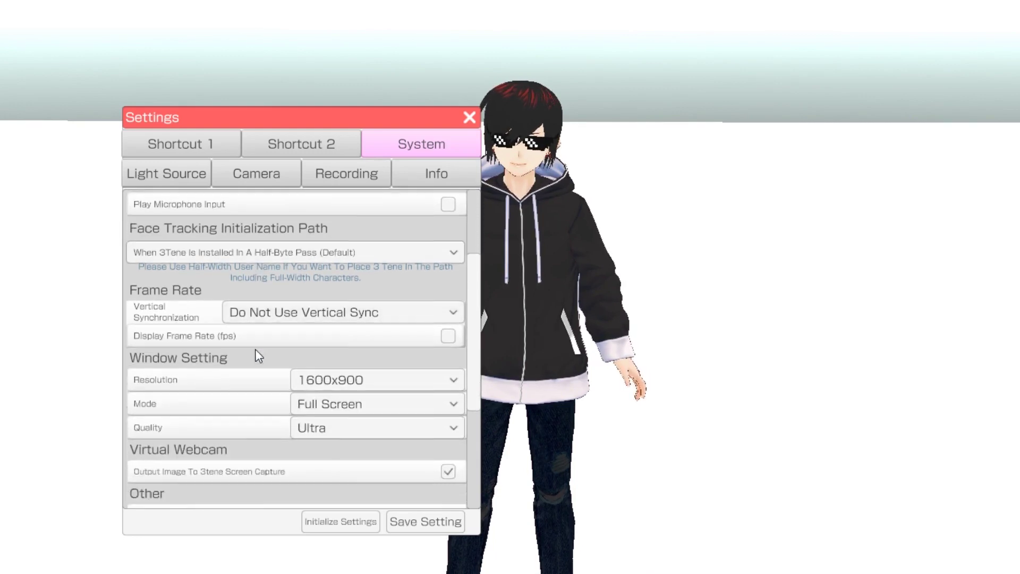
{"action": "scroll", "coordinate": [258, 356], "scroll_direction": "down", "scroll_amount": 1}
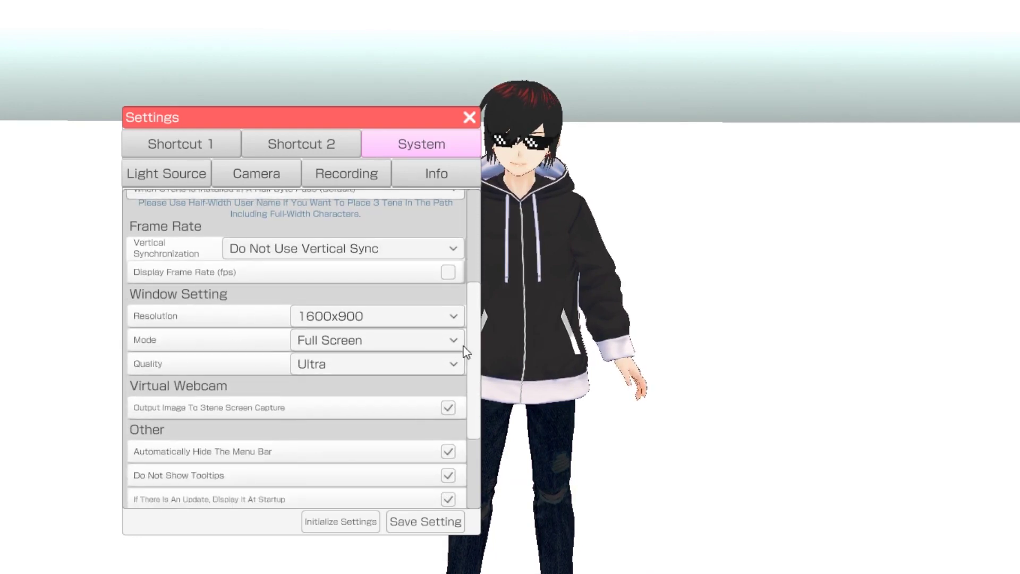
{"action": "left_click", "coordinate": [428, 318]}
{"action": "left_click", "coordinate": [372, 298]}
{"action": "scroll", "coordinate": [372, 298], "scroll_direction": "down", "scroll_amount": 1}
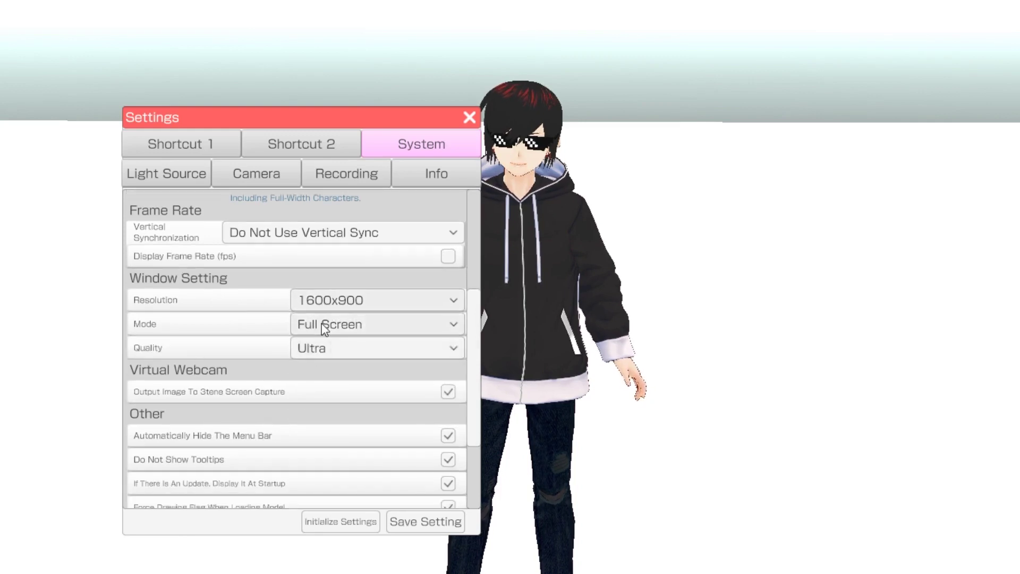
{"action": "left_click", "coordinate": [377, 352]}
{"action": "left_click", "coordinate": [343, 435]}
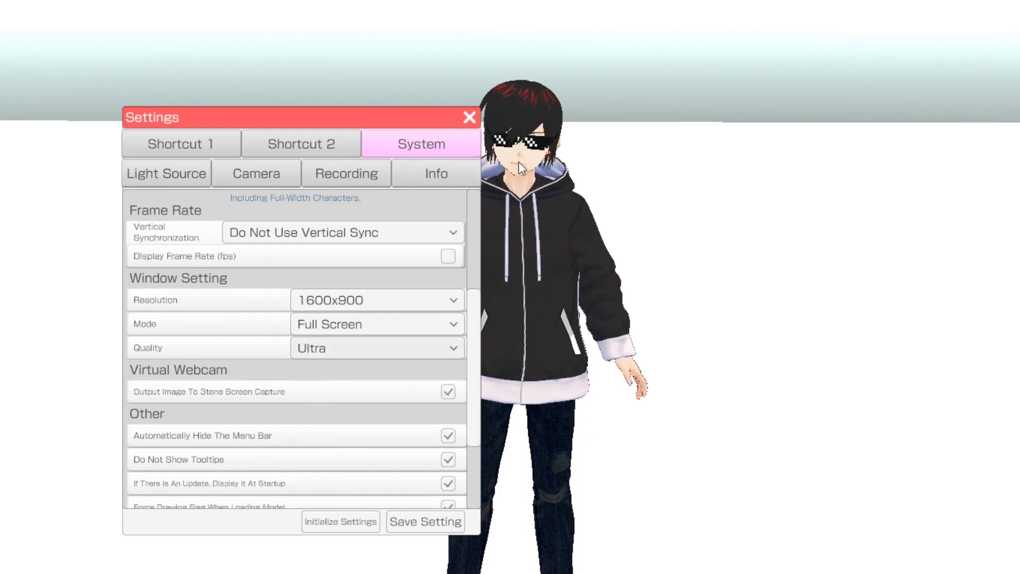
{"action": "scroll", "coordinate": [205, 334], "scroll_direction": "down", "scroll_amount": 3}
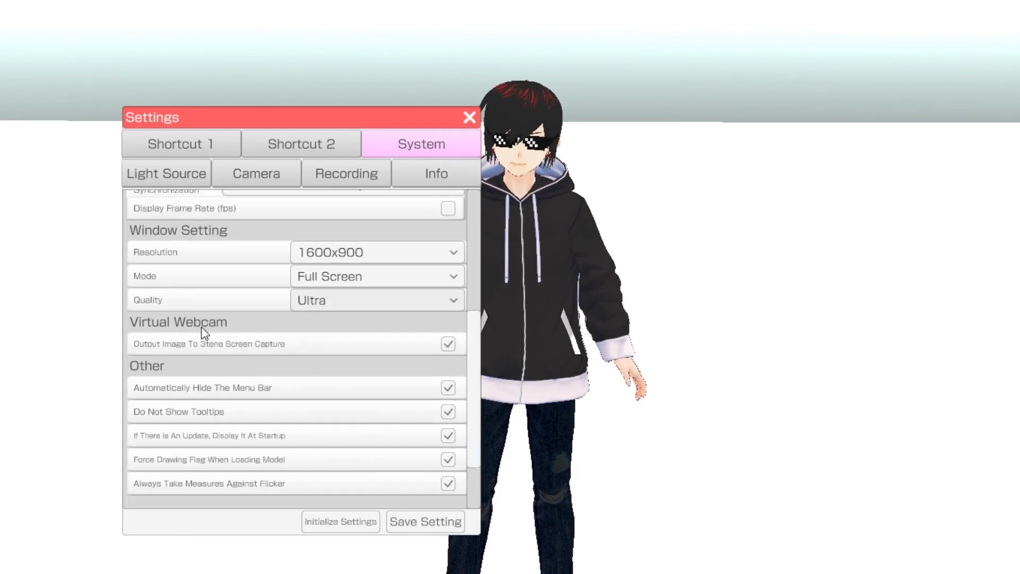
{"action": "scroll", "coordinate": [205, 329], "scroll_direction": "down", "scroll_amount": 2}
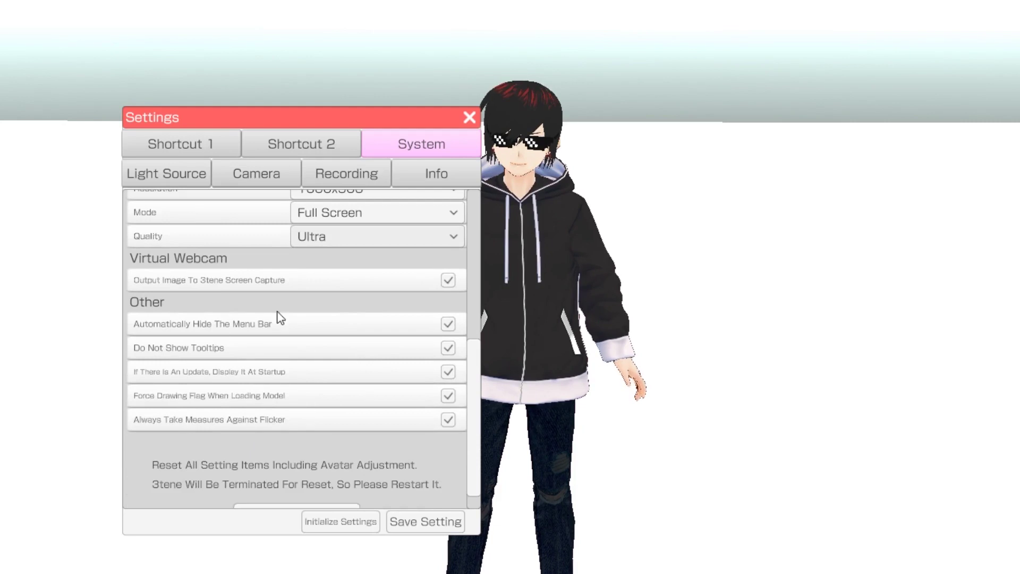
Look through the light source, camera and recording settings, and shift the settings window aside to uncover the avatar.
{"action": "left_click", "coordinate": [153, 174]}
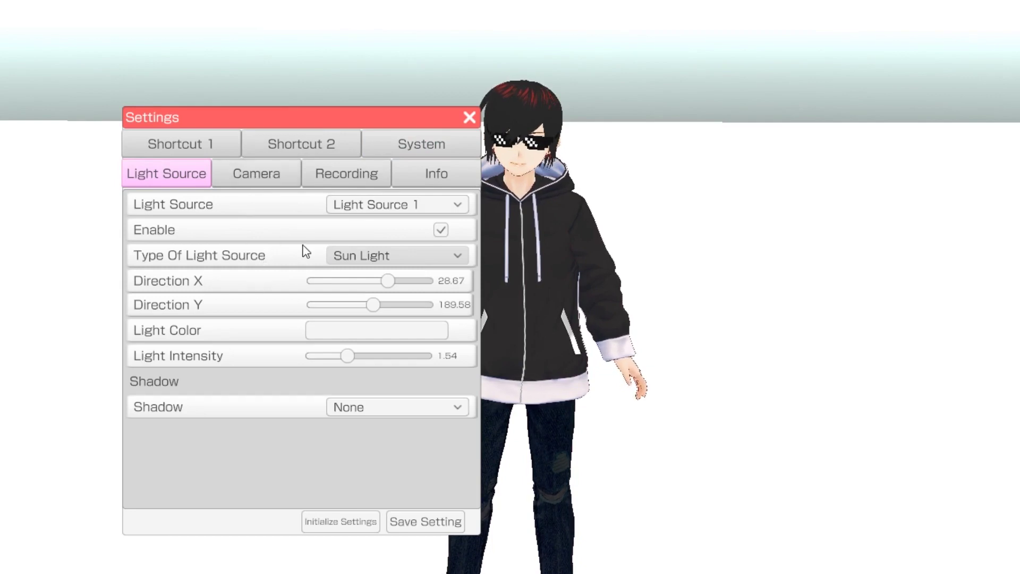
{"action": "left_click", "coordinate": [251, 167]}
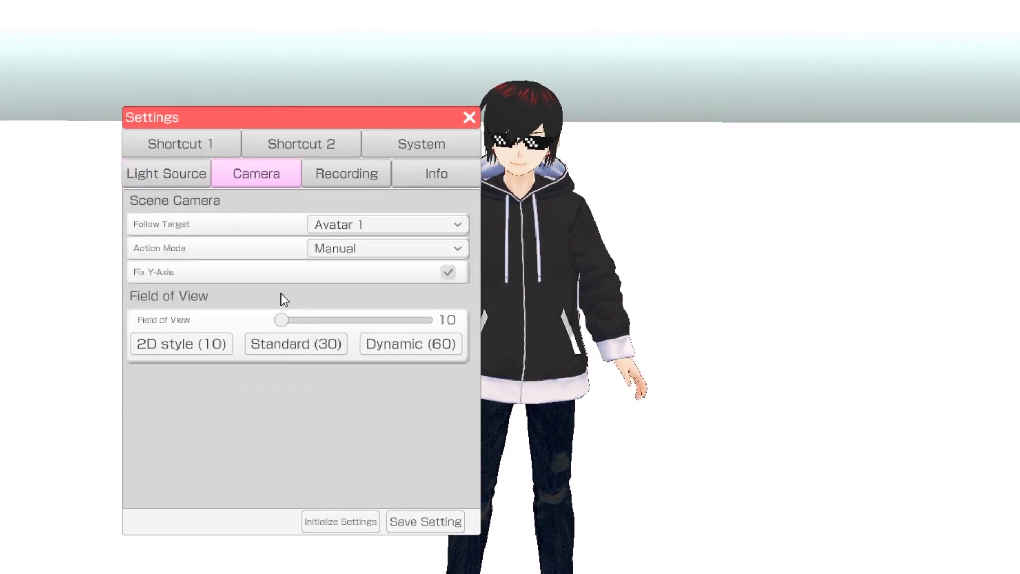
{"action": "left_click", "coordinate": [345, 175]}
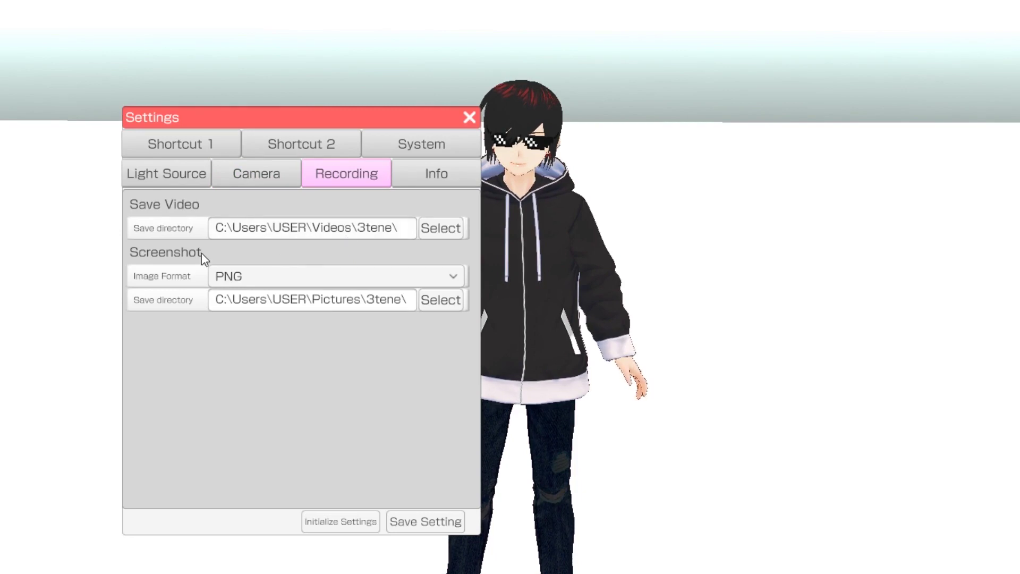
{"action": "left_click_drag", "start_coordinate": [344, 123], "coordinate": [277, 118]}
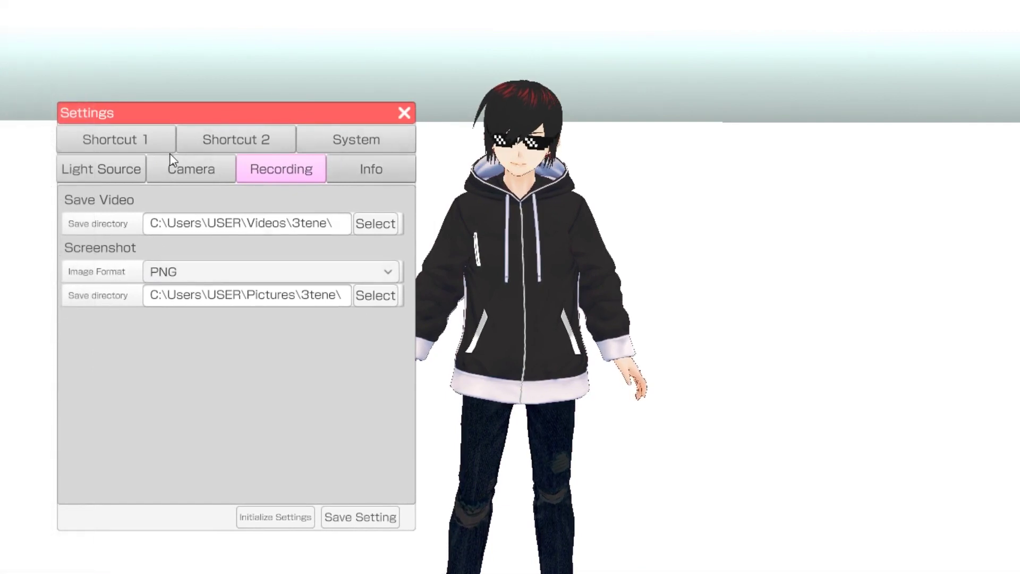
Review the first shortcut list, the version and PC information and the recording settings, and close the settings window.
{"action": "left_click", "coordinate": [157, 140]}
{"action": "left_click_drag", "start_coordinate": [409, 269], "coordinate": [396, 529]}
{"action": "scroll", "coordinate": [396, 529], "scroll_direction": "down", "scroll_amount": 1}
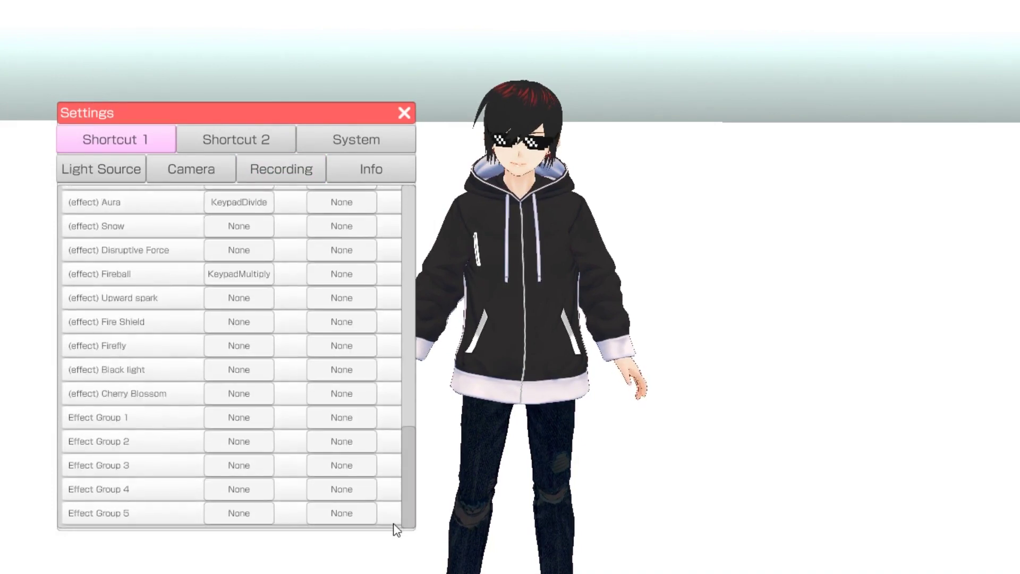
{"action": "scroll", "coordinate": [374, 278], "scroll_direction": "up", "scroll_amount": 10}
{"action": "left_click", "coordinate": [361, 169]}
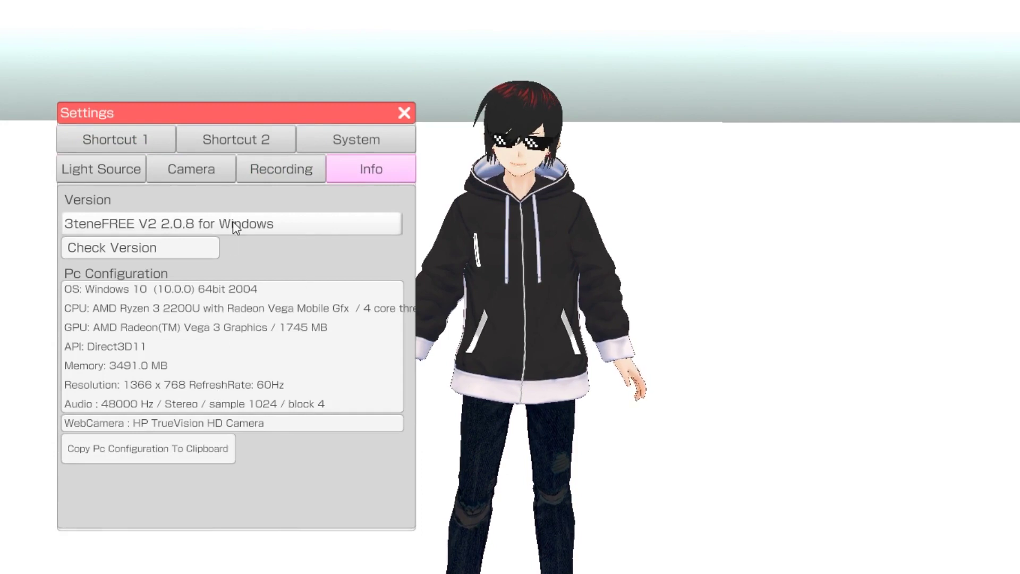
{"action": "left_click", "coordinate": [250, 168]}
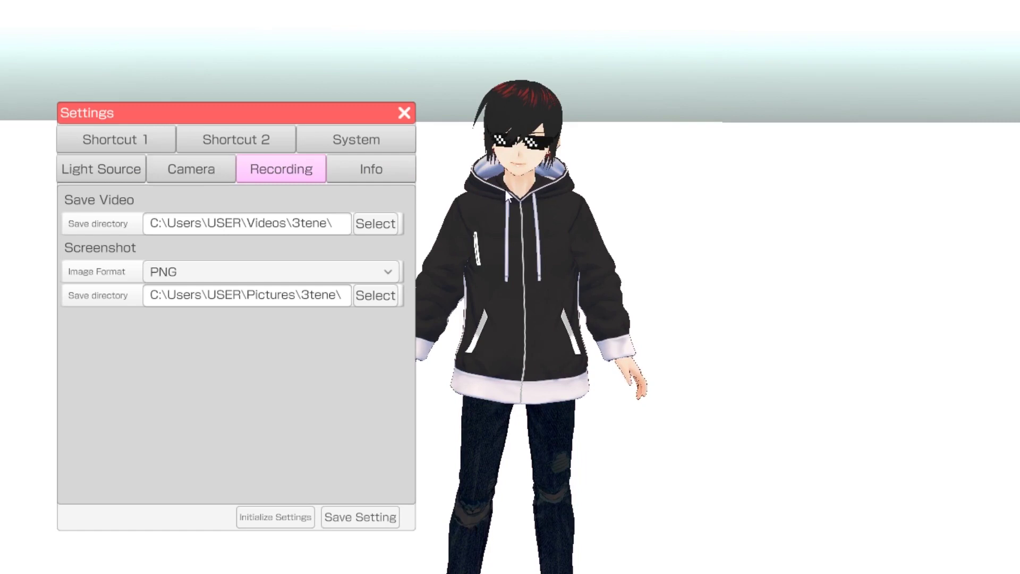
{"action": "left_click", "coordinate": [406, 113]}
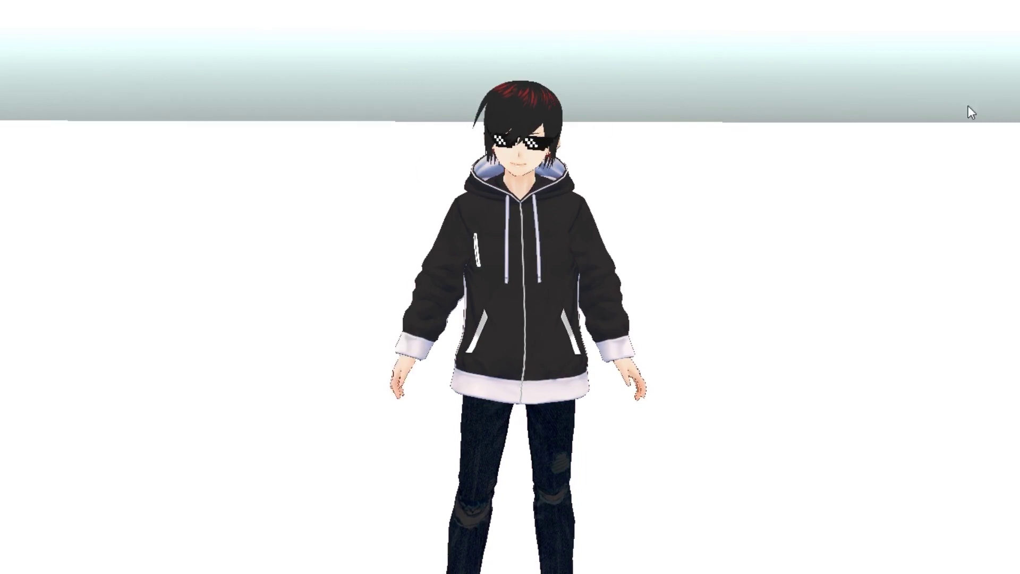
Open the general settings for adjusting the avatar and select HP TrueVision HD Camera as the face tracking web camera.
{"action": "mouse_move", "coordinate": [992, 149]}
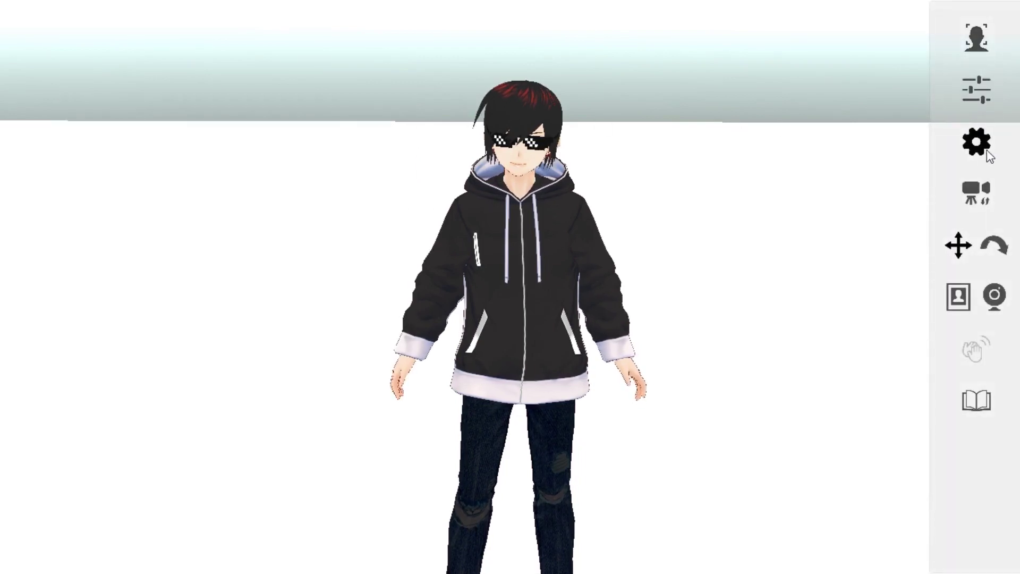
{"action": "left_click", "coordinate": [977, 91]}
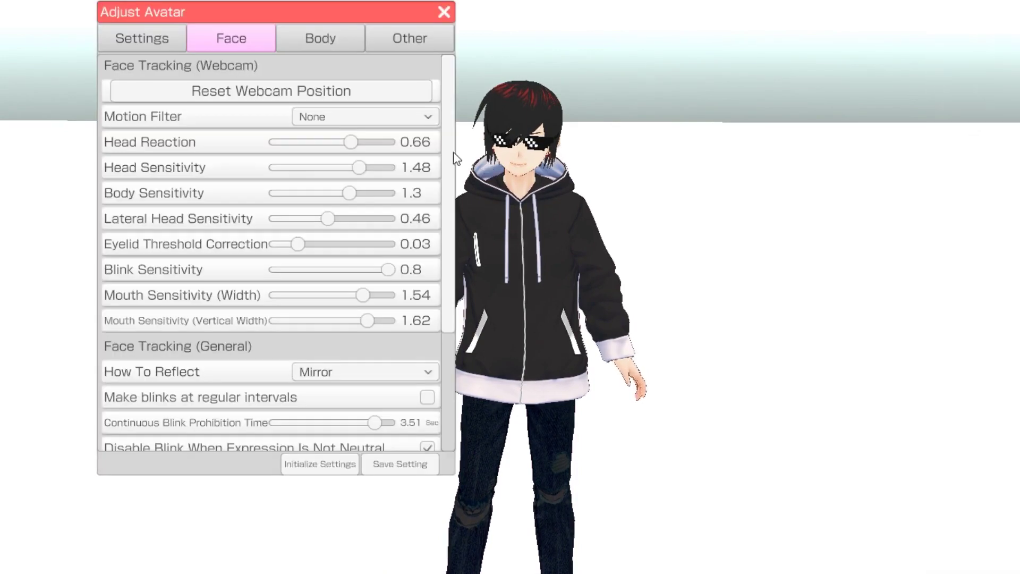
{"action": "left_click", "coordinate": [151, 43]}
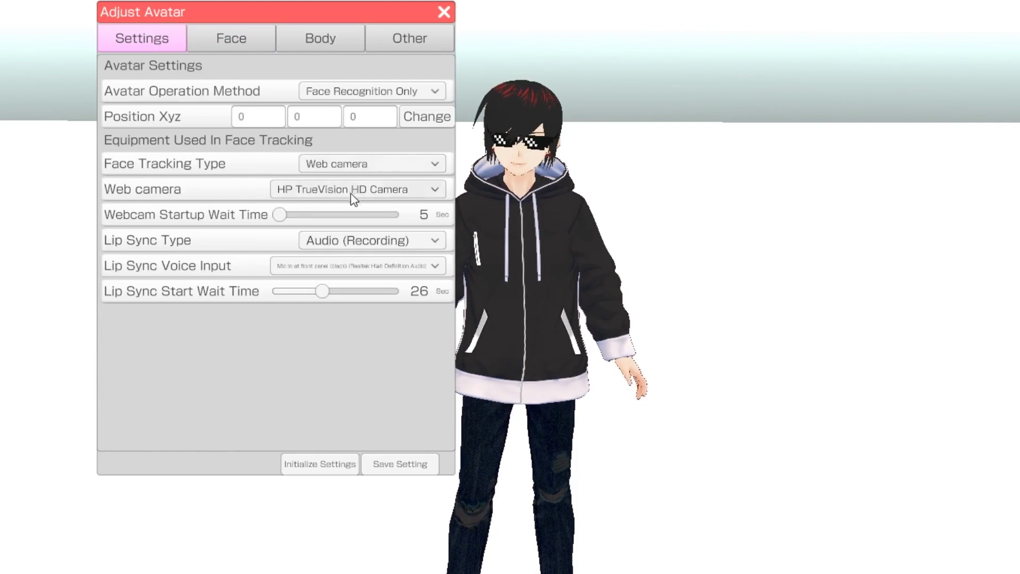
{"action": "left_click", "coordinate": [325, 195]}
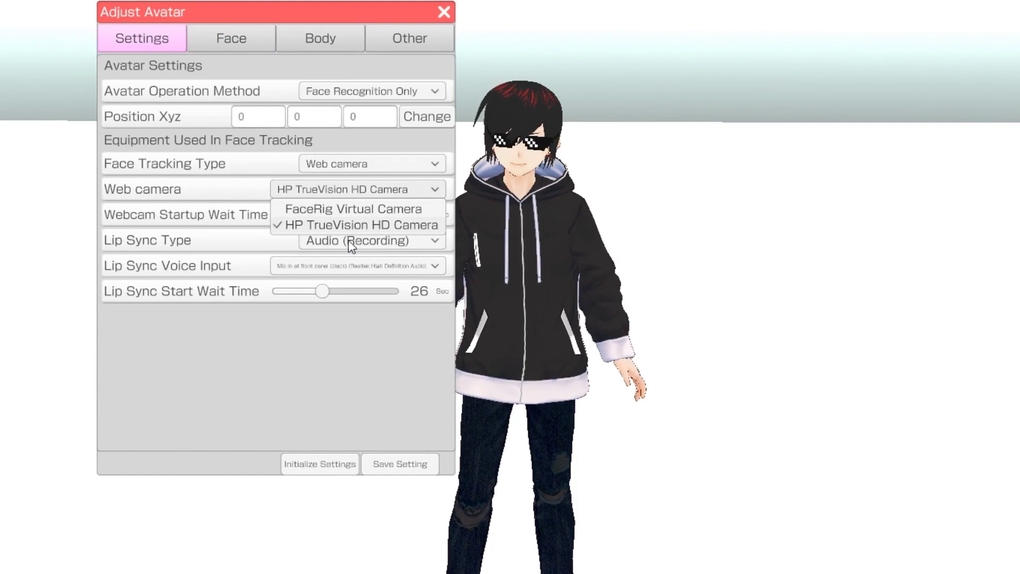
{"action": "left_click", "coordinate": [238, 197]}
{"action": "left_click", "coordinate": [346, 188]}
{"action": "left_click", "coordinate": [362, 226]}
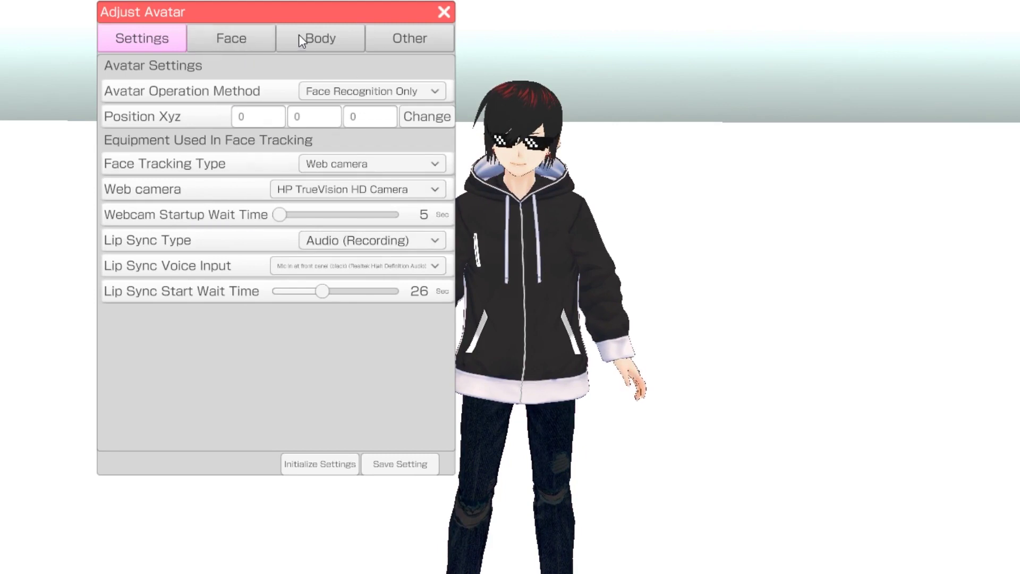
Examine the avatar's face tracking, lip-sync and eye settings, including the available motion filters.
{"action": "left_click", "coordinate": [257, 37]}
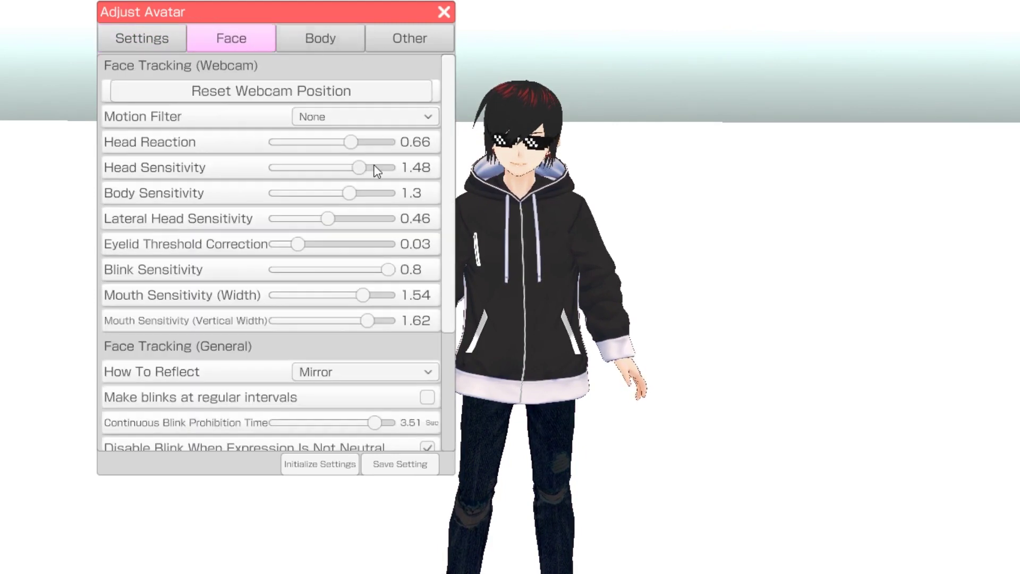
{"action": "scroll", "coordinate": [212, 328], "scroll_direction": "down", "scroll_amount": 3}
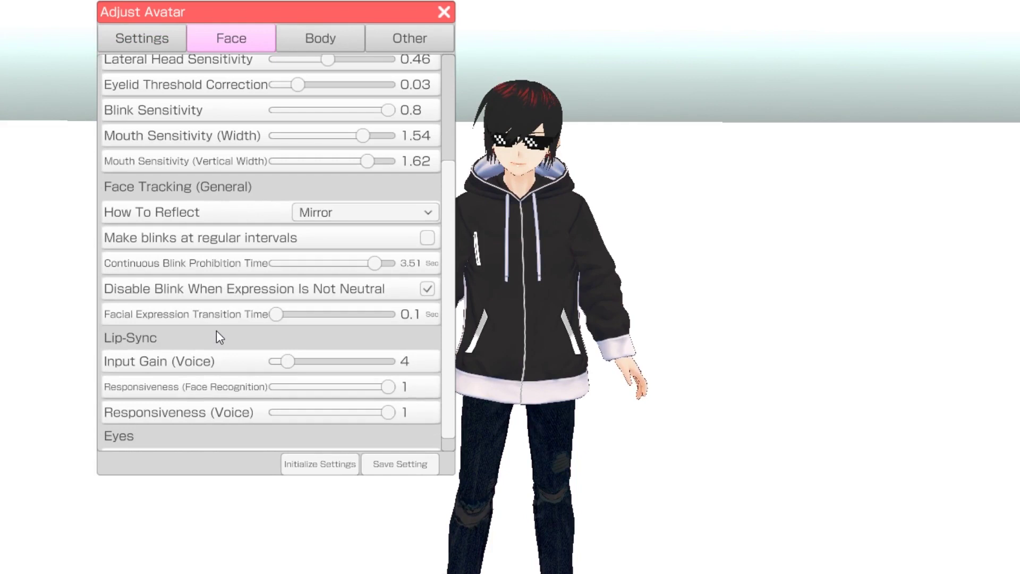
{"action": "scroll", "coordinate": [219, 337], "scroll_direction": "down", "scroll_amount": 1}
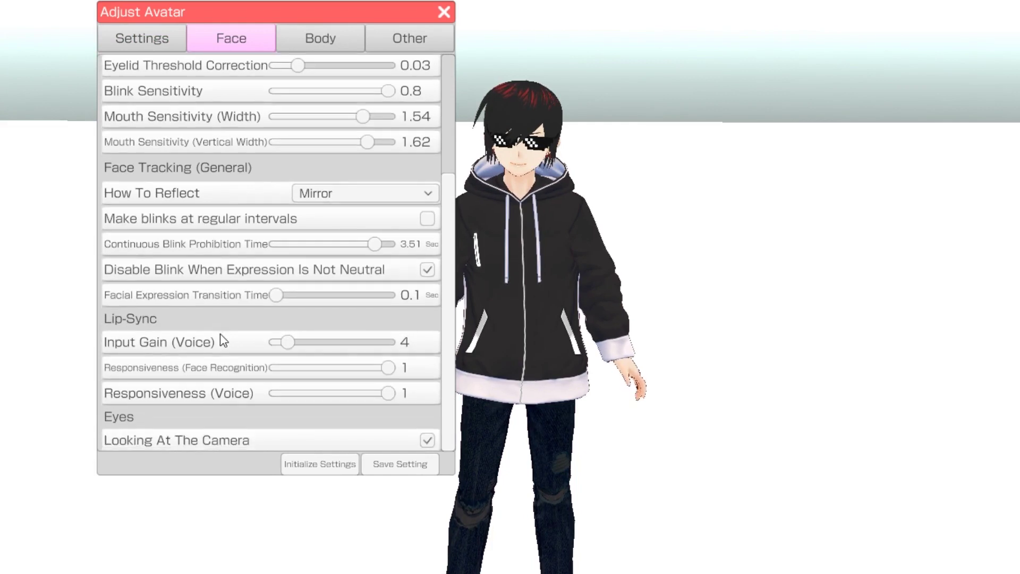
{"action": "scroll", "coordinate": [278, 230], "scroll_direction": "up", "scroll_amount": 3}
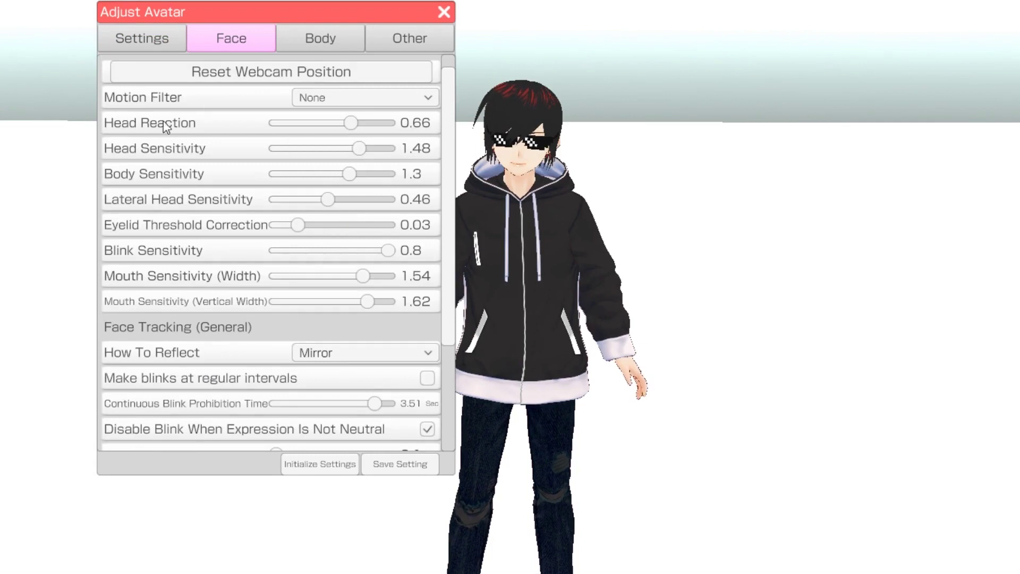
{"action": "left_click", "coordinate": [364, 95]}
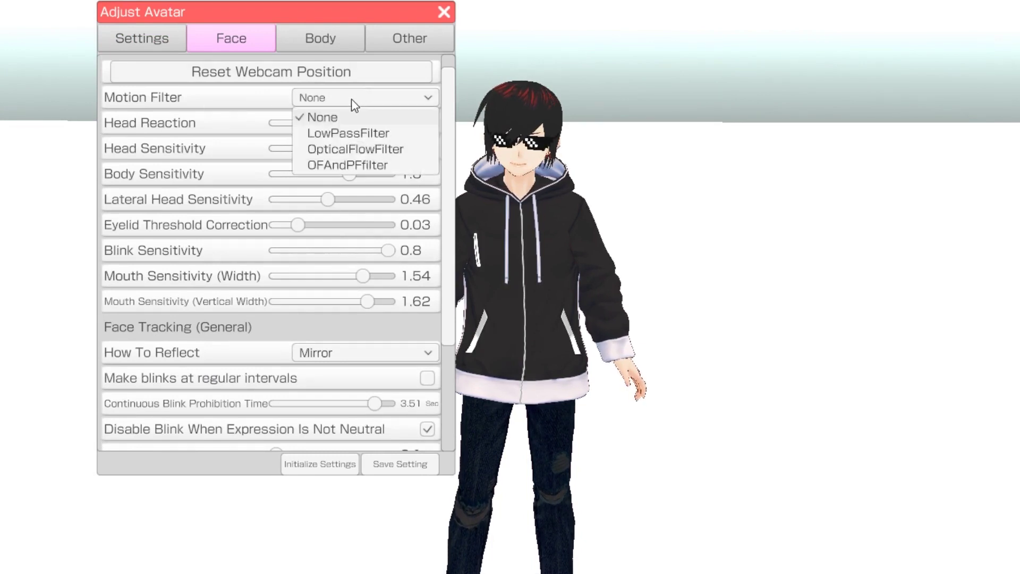
{"action": "left_click", "coordinate": [276, 99]}
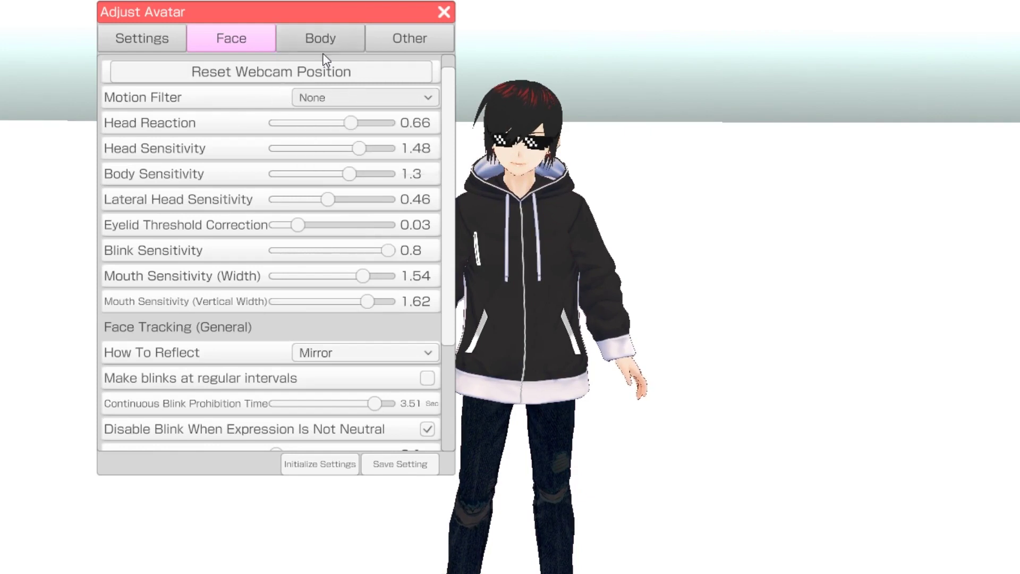
View the avatar's body settings and other settings, including the outline width modes, with the adjustment window moved slightly lower.
{"action": "left_click", "coordinate": [320, 39]}
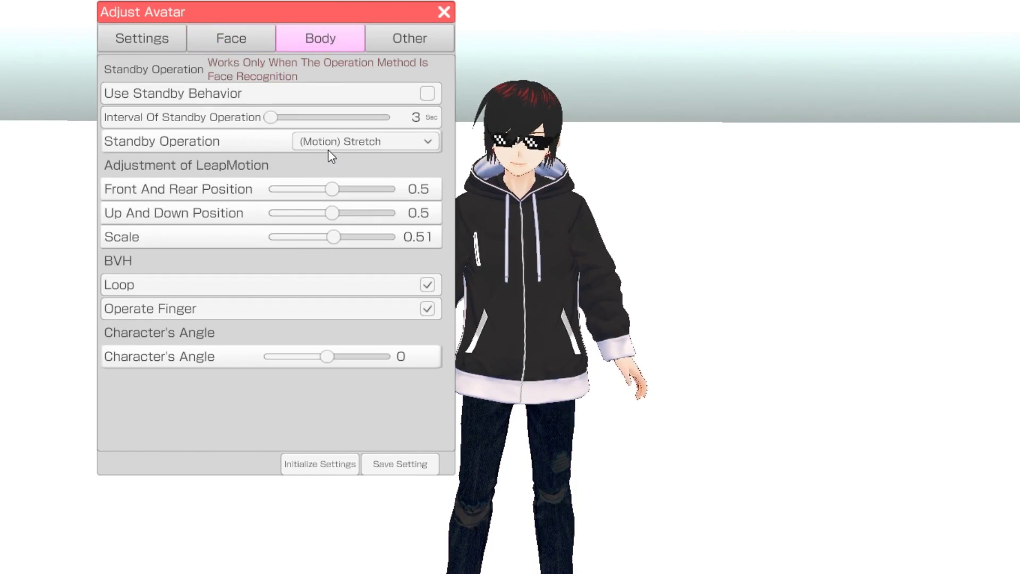
{"action": "left_click_drag", "start_coordinate": [387, 14], "coordinate": [389, 55]}
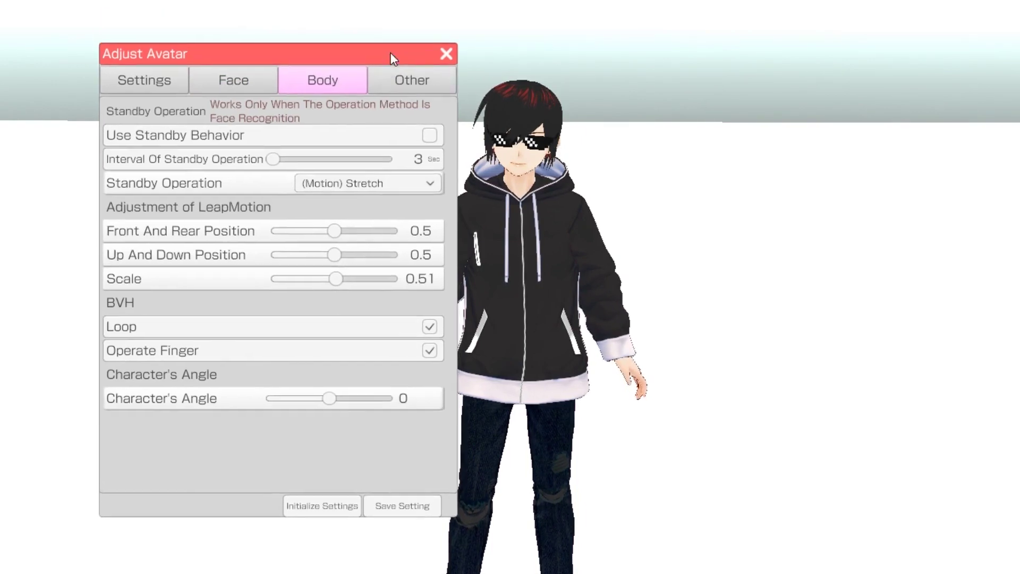
{"action": "left_click", "coordinate": [398, 79]}
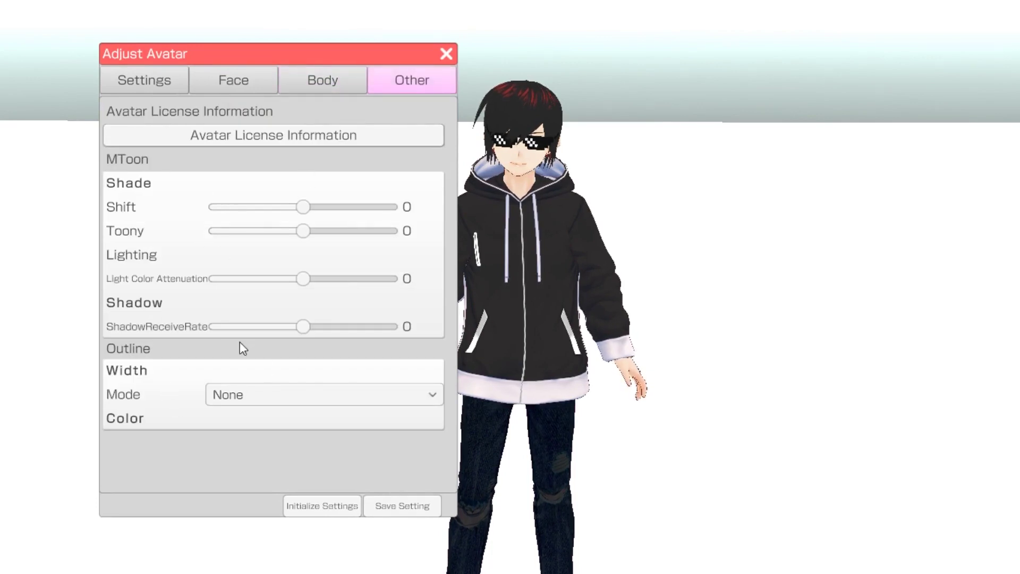
{"action": "left_click", "coordinate": [324, 393]}
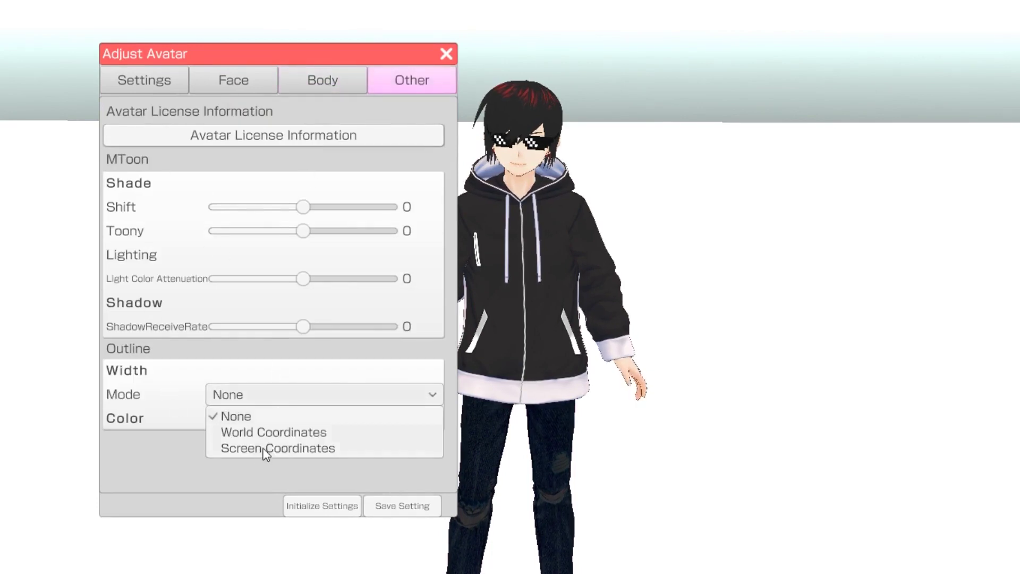
{"action": "left_click", "coordinate": [258, 418]}
Set the outline width mode to Screen Coordinates and its scaled max distance to -0.91, checking the outline on the avatar up close.
{"action": "scroll", "coordinate": [546, 123], "scroll_direction": "up", "scroll_amount": 5}
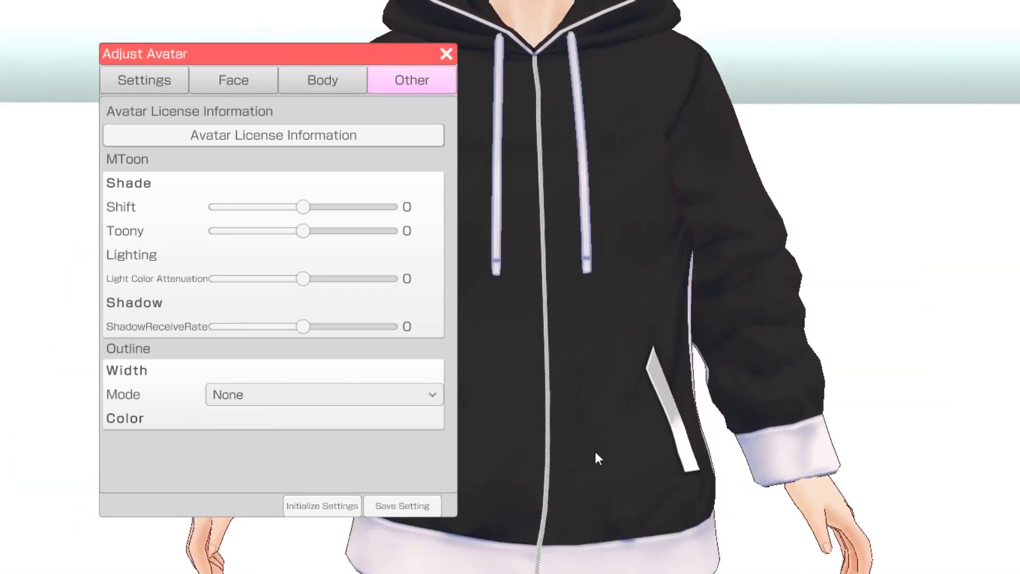
{"action": "left_click", "coordinate": [345, 405]}
{"action": "left_click", "coordinate": [270, 449]}
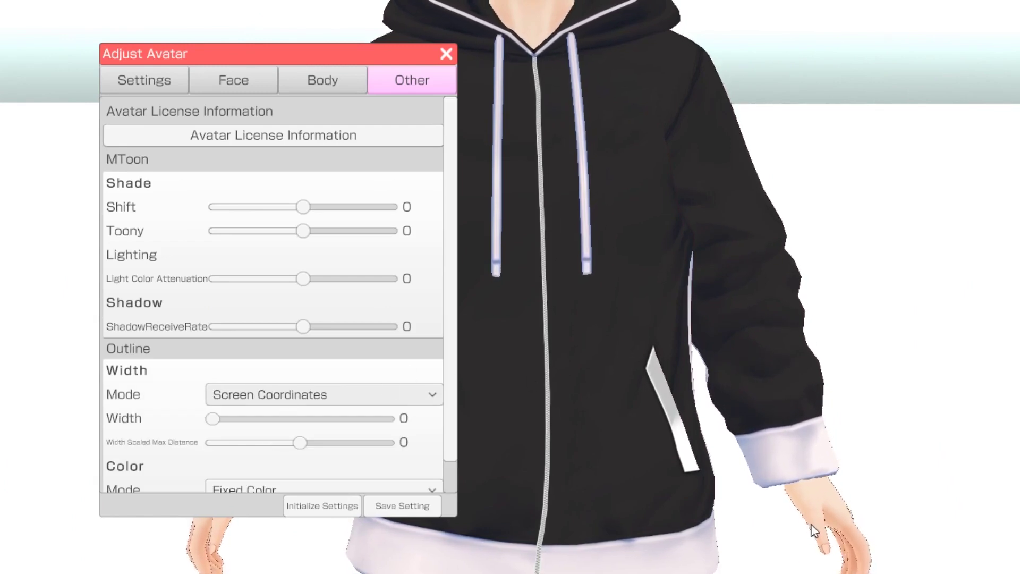
{"action": "left_click_drag", "start_coordinate": [299, 442], "coordinate": [217, 438]}
{"action": "scroll", "coordinate": [767, 353], "scroll_direction": "down", "scroll_amount": 3}
{"action": "scroll", "coordinate": [754, 497], "scroll_direction": "up", "scroll_amount": 3}
{"action": "scroll", "coordinate": [776, 478], "scroll_direction": "up", "scroll_amount": 3}
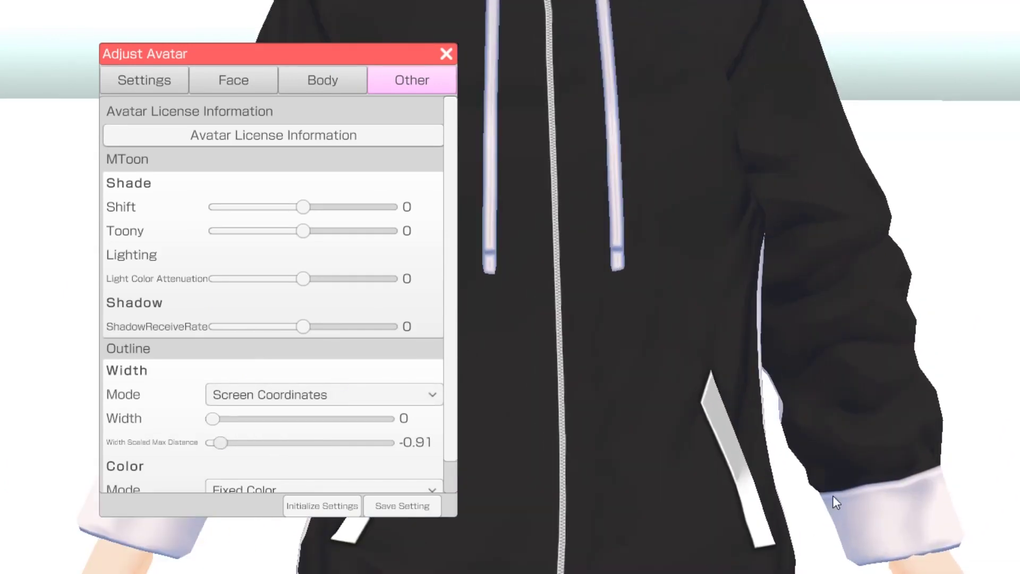
{"action": "scroll", "coordinate": [749, 281], "scroll_direction": "down", "scroll_amount": 3}
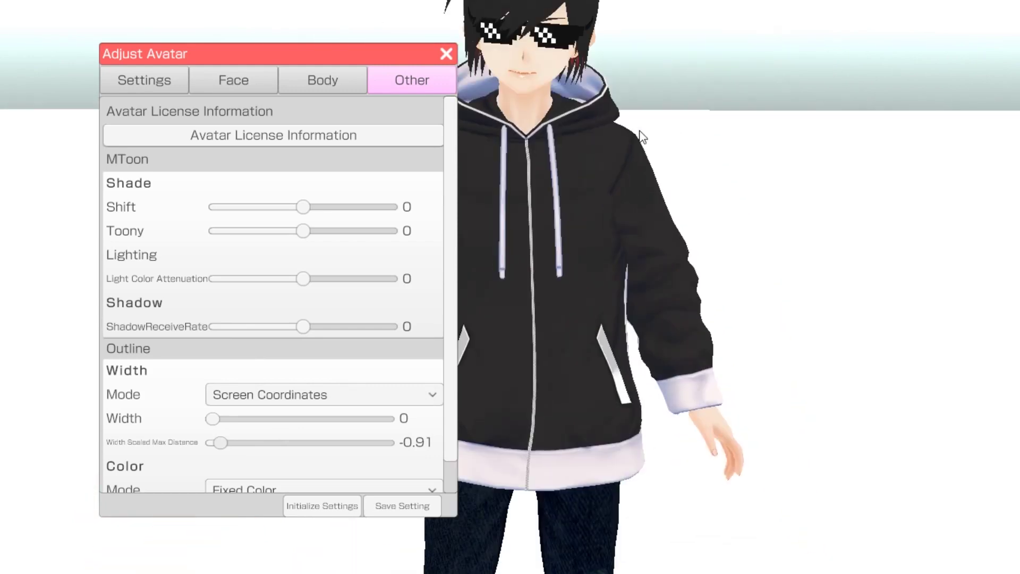
Check the avatar's outline from near and far, view the outline color settings, and close the avatar adjustments.
{"action": "scroll", "coordinate": [625, 149], "scroll_direction": "up", "scroll_amount": 3}
{"action": "scroll", "coordinate": [664, 157], "scroll_direction": "down", "scroll_amount": 3}
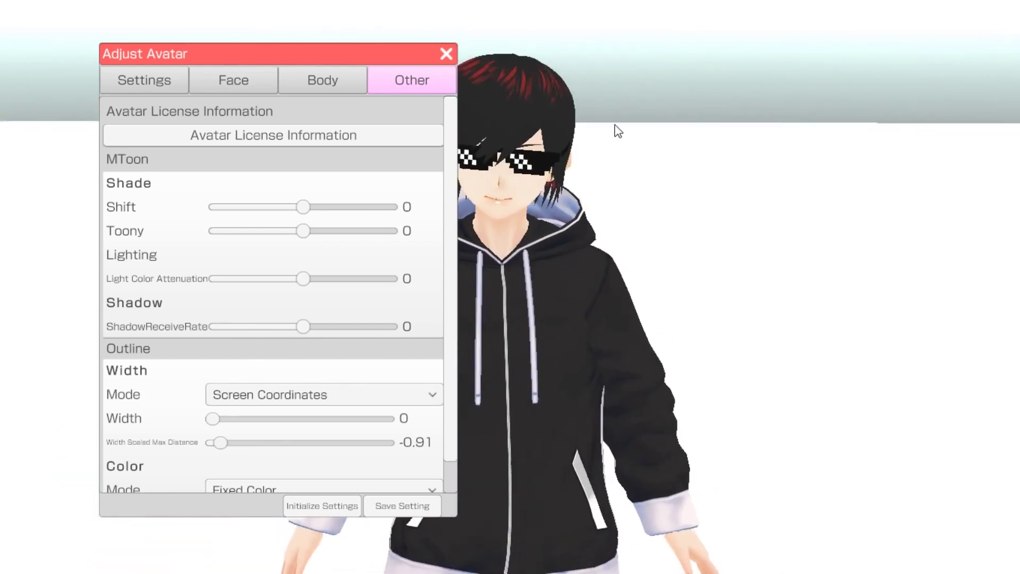
{"action": "scroll", "coordinate": [614, 130], "scroll_direction": "up", "scroll_amount": 3}
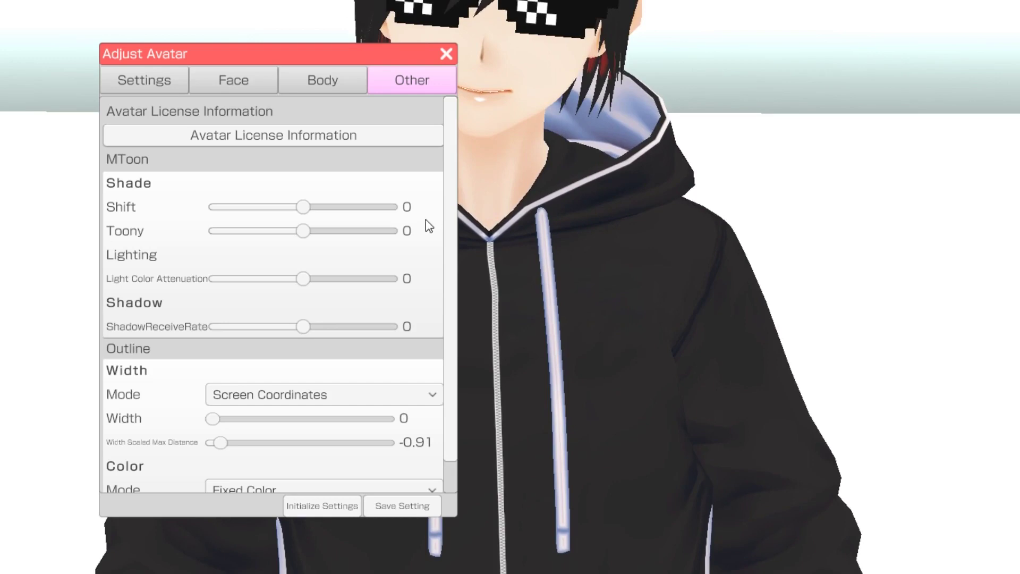
{"action": "scroll", "coordinate": [356, 292], "scroll_direction": "down", "scroll_amount": 1}
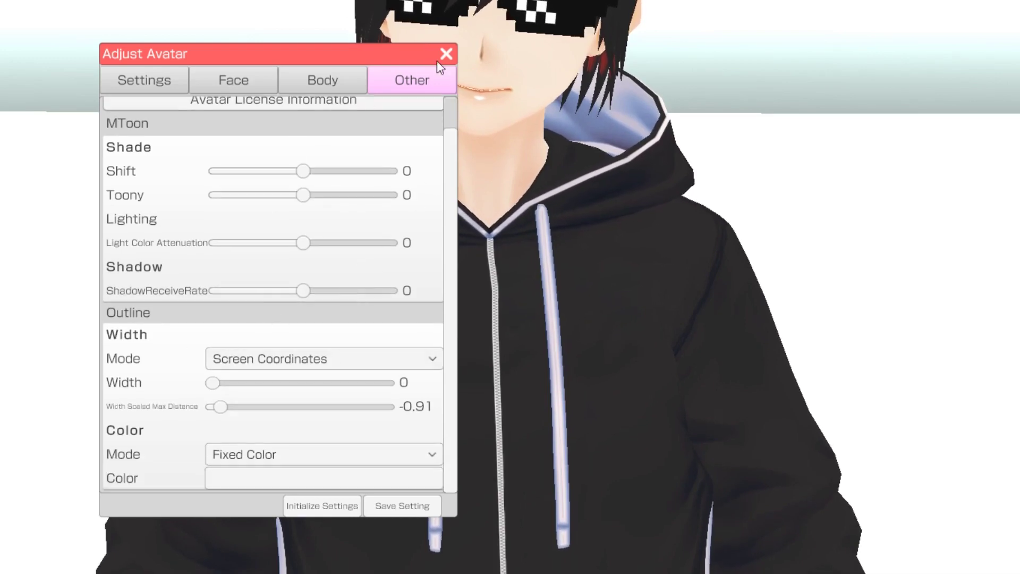
{"action": "left_click", "coordinate": [450, 61]}
Reset the camera to its default position and try zooming in on and away from the avatar.
{"action": "mouse_move", "coordinate": [1017, 136]}
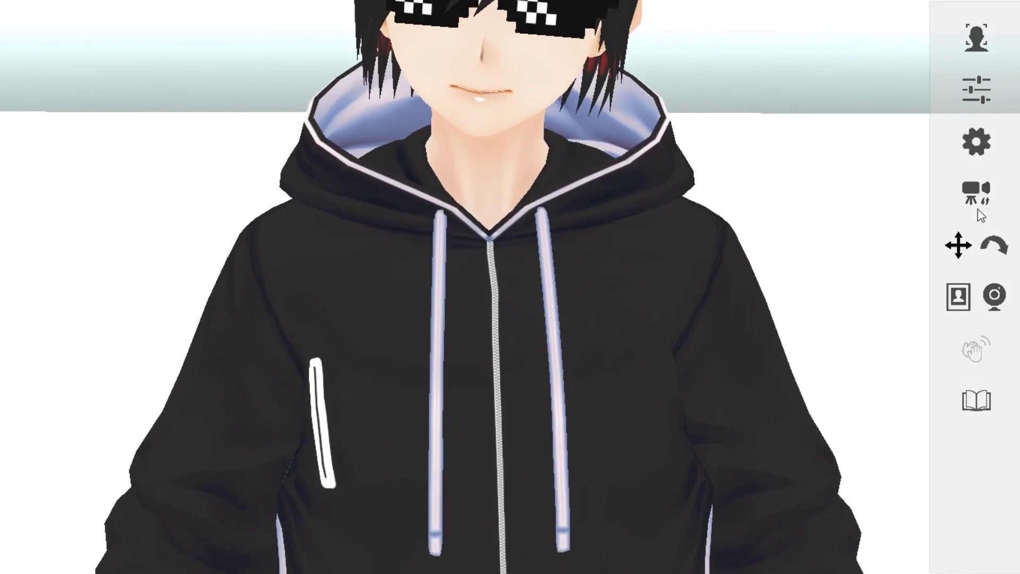
{"action": "left_click", "coordinate": [967, 197]}
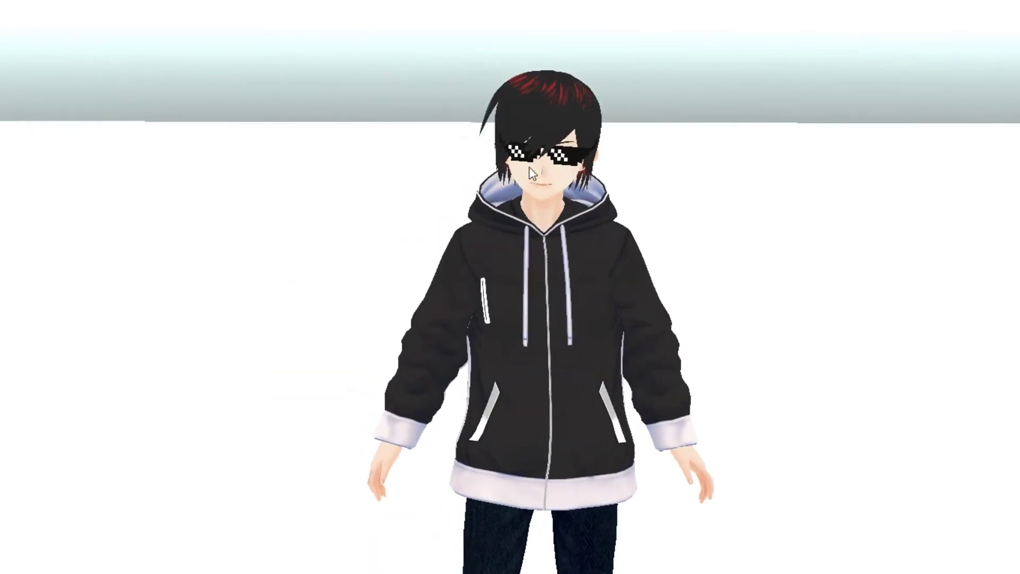
{"action": "scroll", "coordinate": [560, 160], "scroll_direction": "up", "scroll_amount": 5}
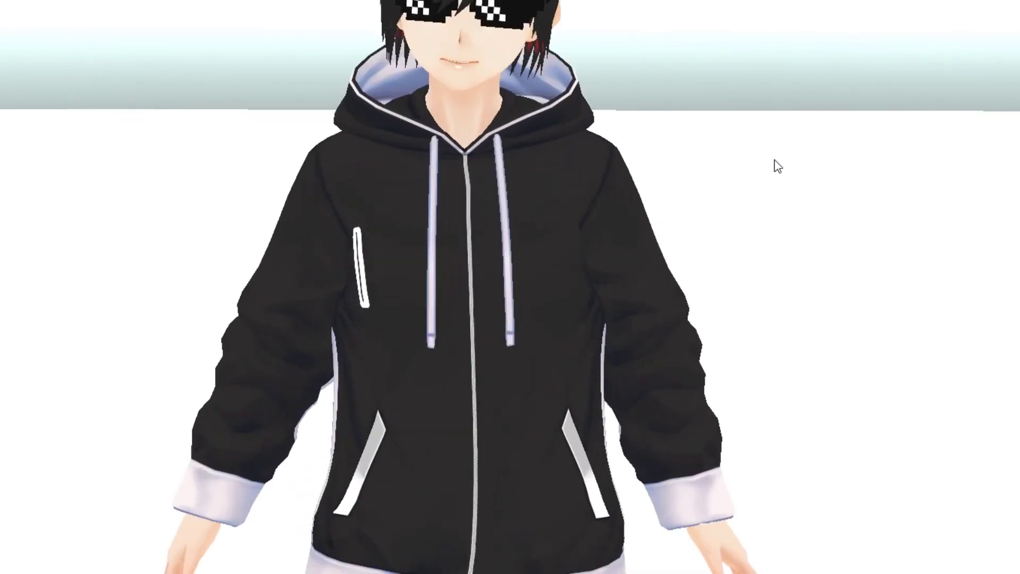
{"action": "scroll", "coordinate": [645, 128], "scroll_direction": "down", "scroll_amount": 3}
{"action": "mouse_move", "coordinate": [909, 201]}
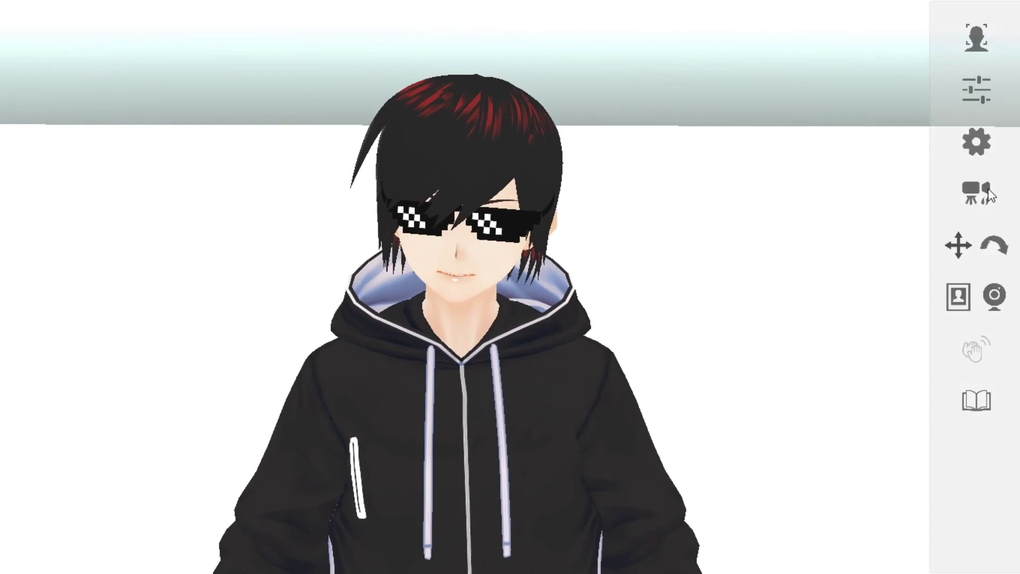
{"action": "scroll", "coordinate": [296, 266], "scroll_direction": "down", "scroll_amount": 5}
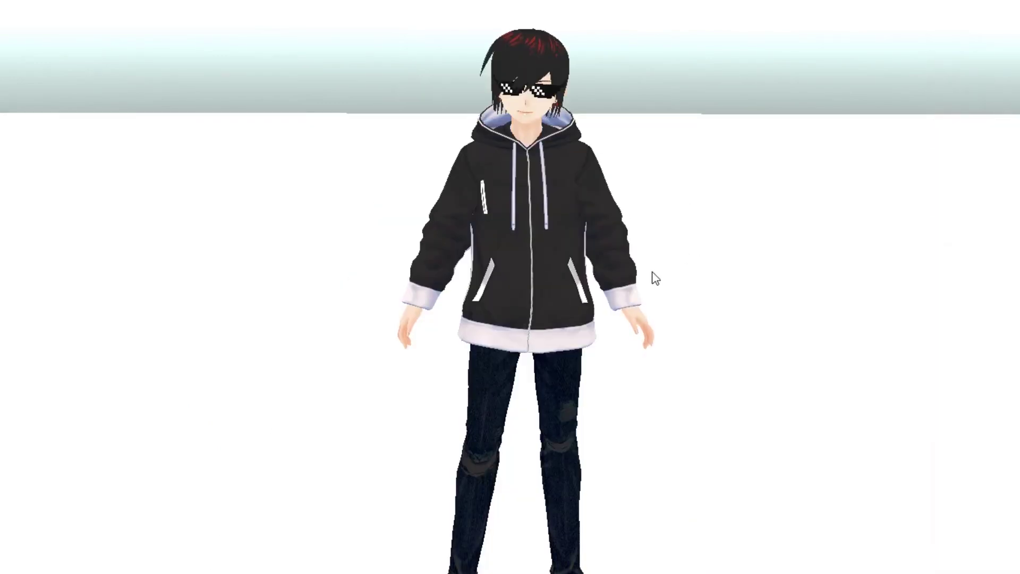
Reposition the avatar in the camera view, try the rotate mode, and return to the move mode.
{"action": "middle_click_drag", "start_coordinate": [652, 272], "coordinate": [574, 329]}
{"action": "mouse_move", "coordinate": [1007, 207]}
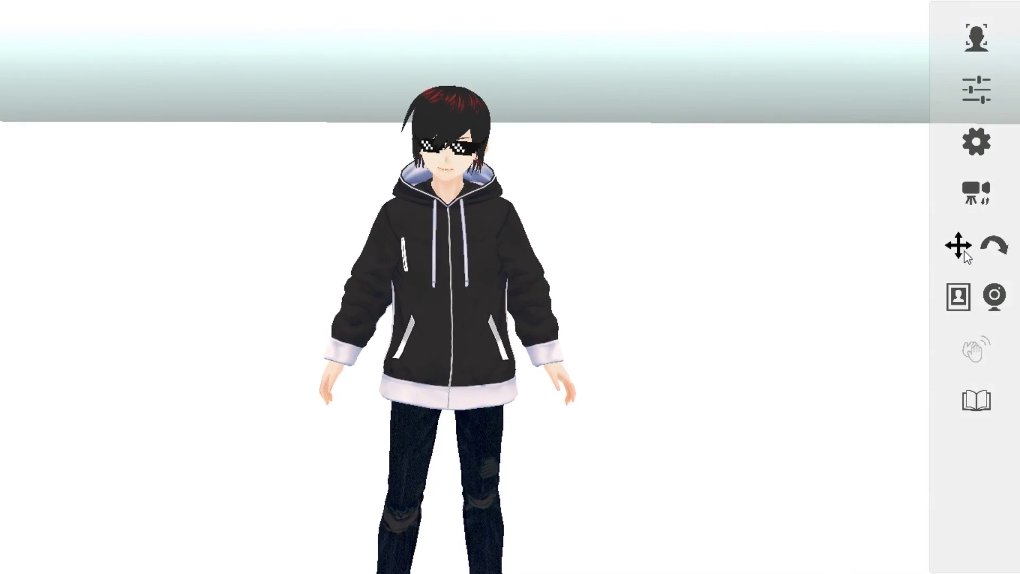
{"action": "middle_click_drag", "start_coordinate": [426, 284], "coordinate": [449, 281]}
{"action": "left_click_drag", "start_coordinate": [449, 281], "coordinate": [438, 299]}
{"action": "left_click", "coordinate": [995, 245]}
{"action": "left_click_drag", "start_coordinate": [663, 184], "coordinate": [773, 178]}
{"action": "left_click", "coordinate": [958, 246]}
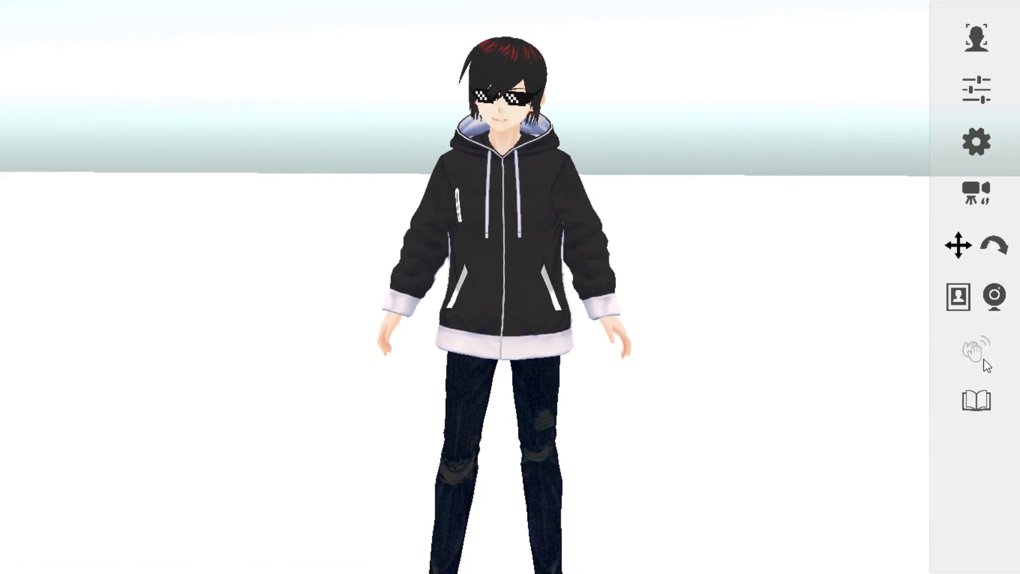
Open the avatar's expressions and try Angry and Sorrow, viewing the face up close.
{"action": "mouse_move", "coordinate": [91, 88]}
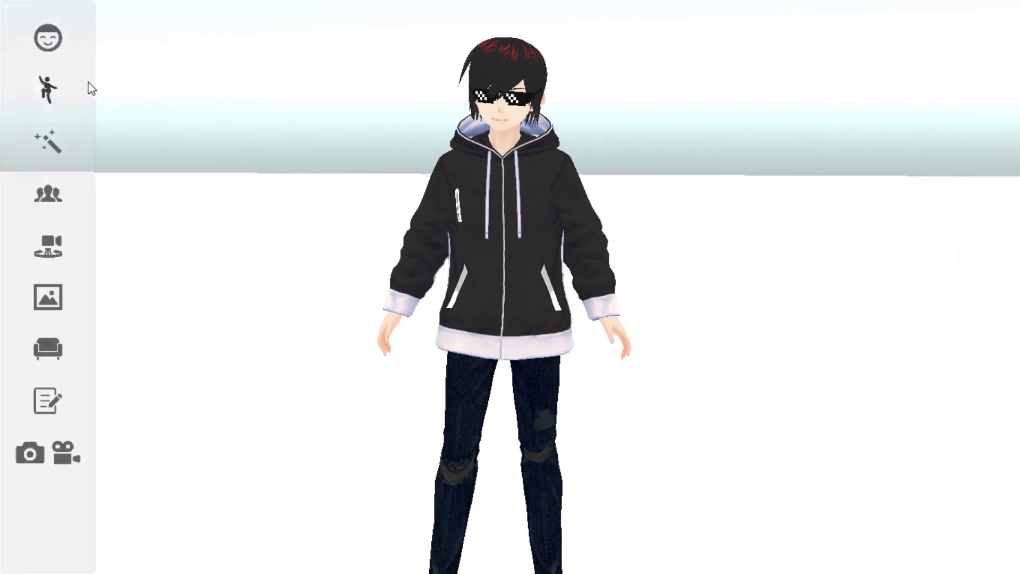
{"action": "left_click", "coordinate": [53, 41]}
{"action": "left_click_drag", "start_coordinate": [161, 11], "coordinate": [179, 143]}
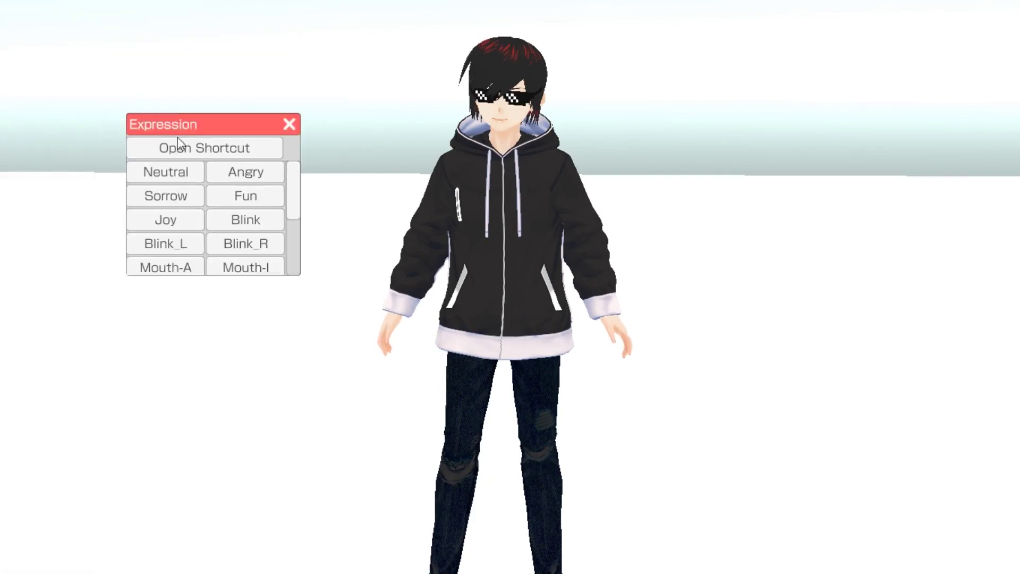
{"action": "left_click", "coordinate": [254, 172]}
{"action": "left_click", "coordinate": [175, 197]}
{"action": "scroll", "coordinate": [423, 50], "scroll_direction": "up", "scroll_amount": 6}
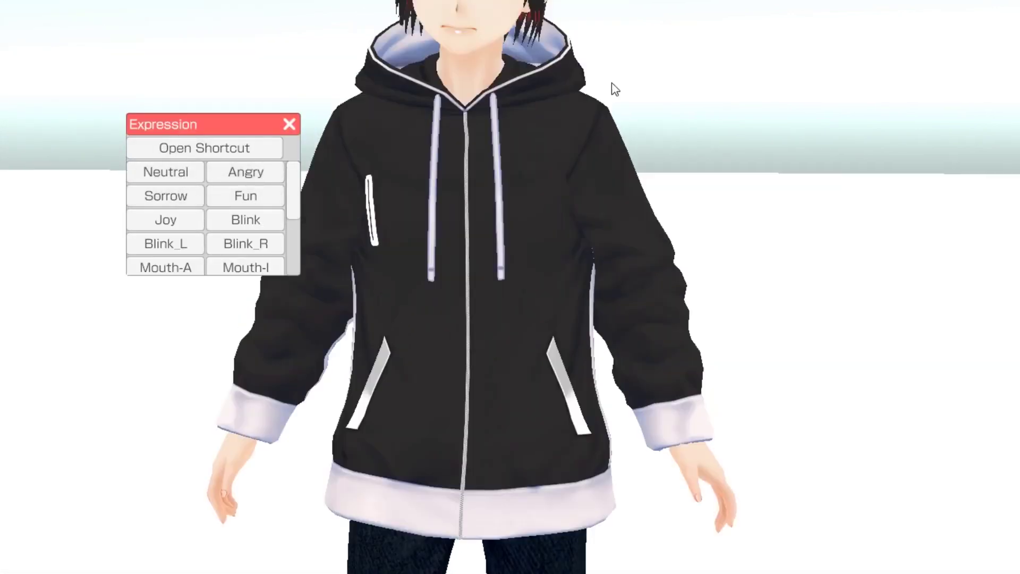
{"action": "scroll", "coordinate": [616, 107], "scroll_direction": "down", "scroll_amount": 6}
Try the Fun and Joy expressions, apply Sorrow again, and close the expressions window.
{"action": "left_click", "coordinate": [225, 201]}
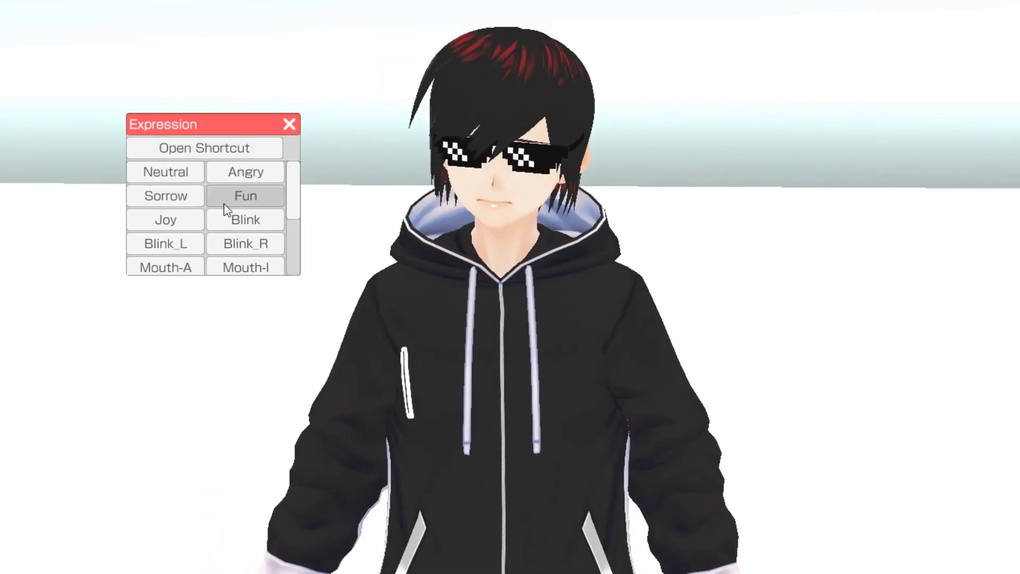
{"action": "left_click", "coordinate": [172, 218]}
{"action": "left_click", "coordinate": [175, 196]}
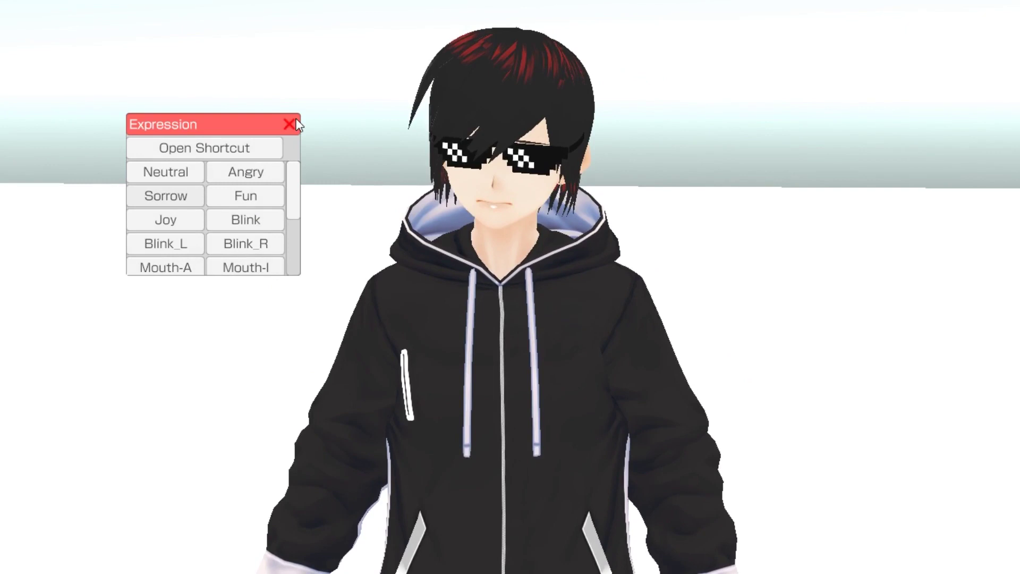
{"action": "left_click_drag", "start_coordinate": [213, 135], "coordinate": [226, 169]}
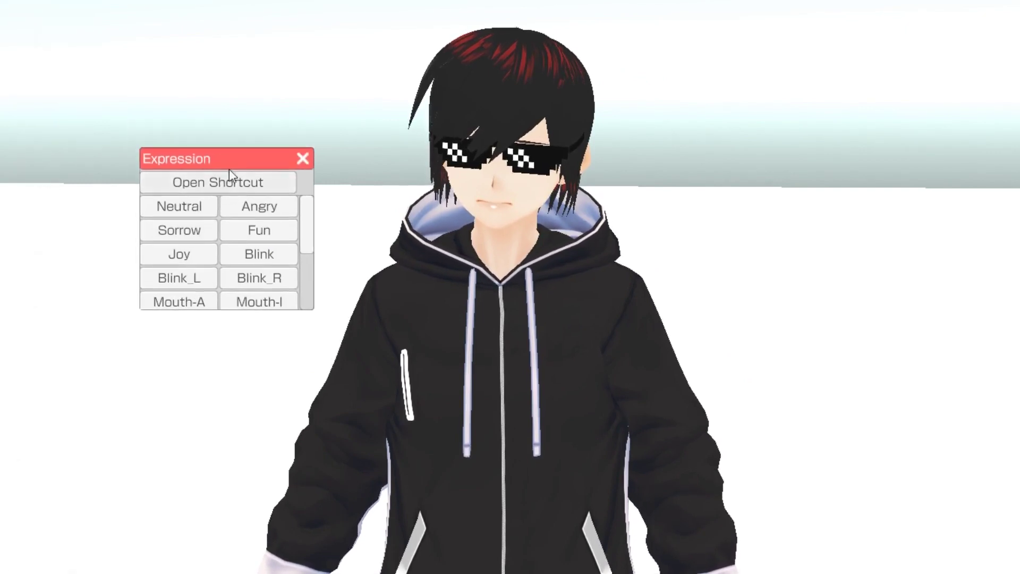
{"action": "left_click", "coordinate": [304, 158]}
Try the No!, Lateral, Flutter and Lift one foot poses on the avatar and close the motion list.
{"action": "mouse_move", "coordinate": [36, 132]}
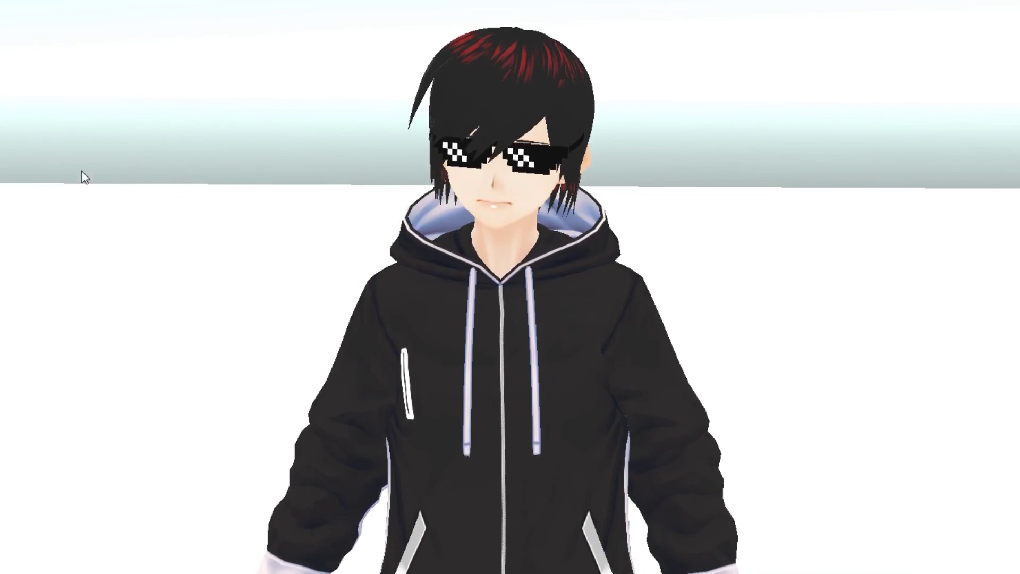
{"action": "mouse_move", "coordinate": [5, 154]}
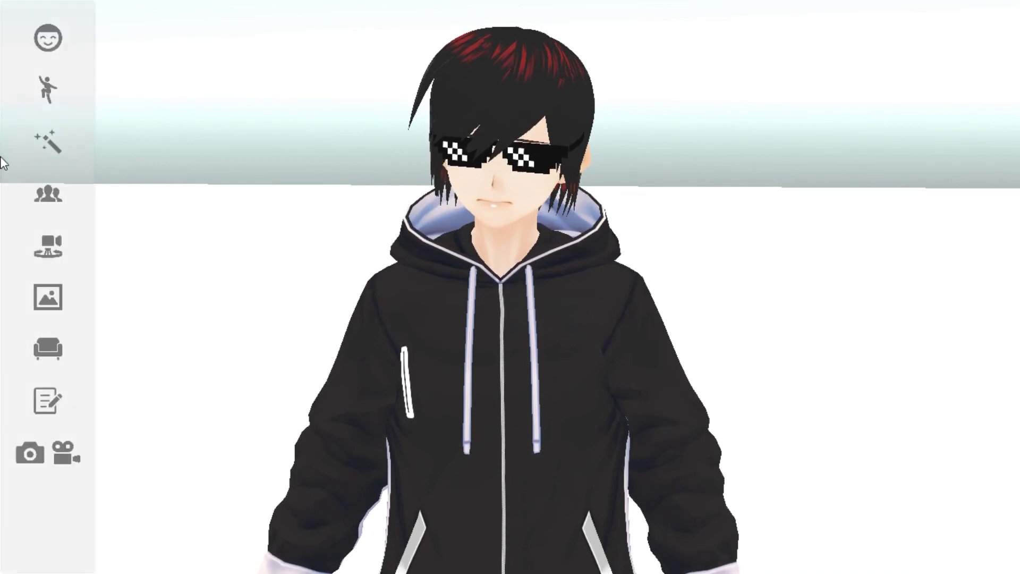
{"action": "left_click", "coordinate": [47, 87]}
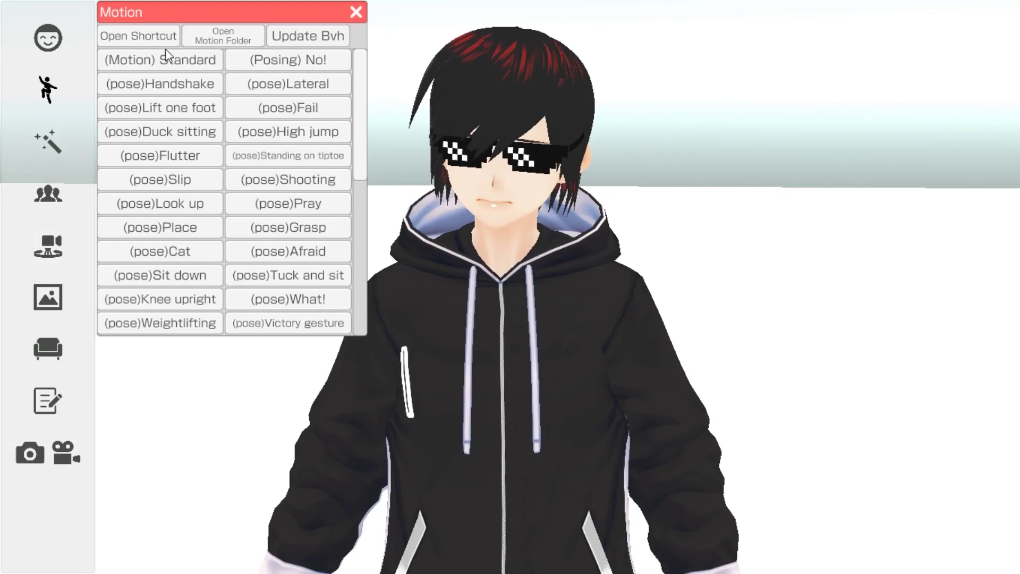
{"action": "left_click", "coordinate": [270, 59]}
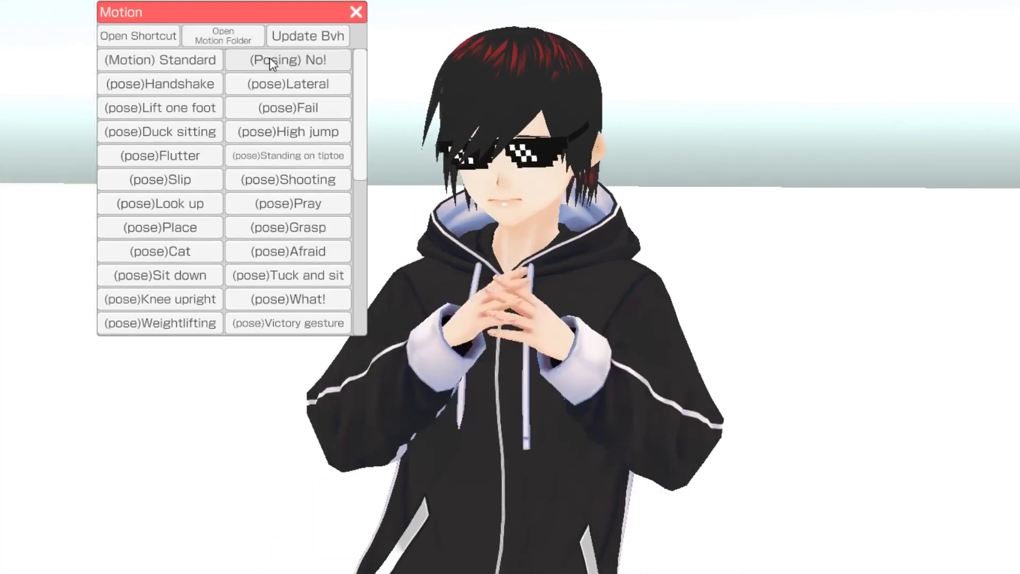
{"action": "left_click", "coordinate": [282, 85]}
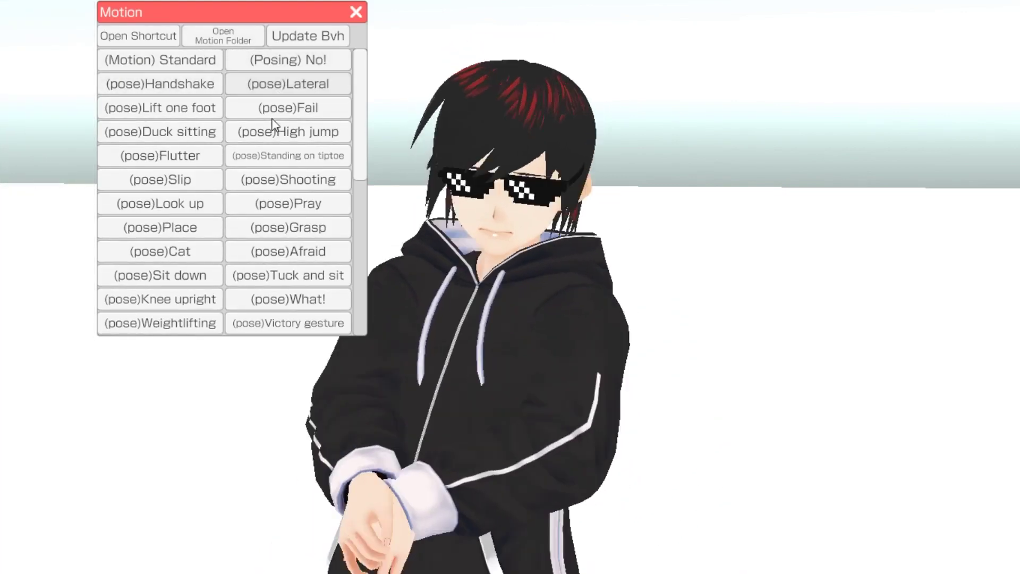
{"action": "left_click", "coordinate": [160, 152]}
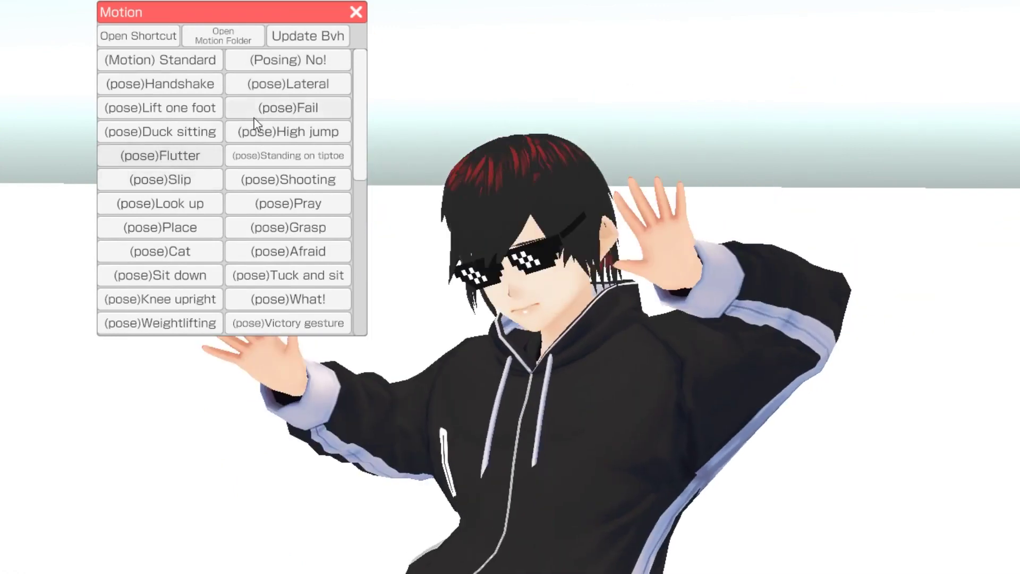
{"action": "left_click", "coordinate": [130, 108]}
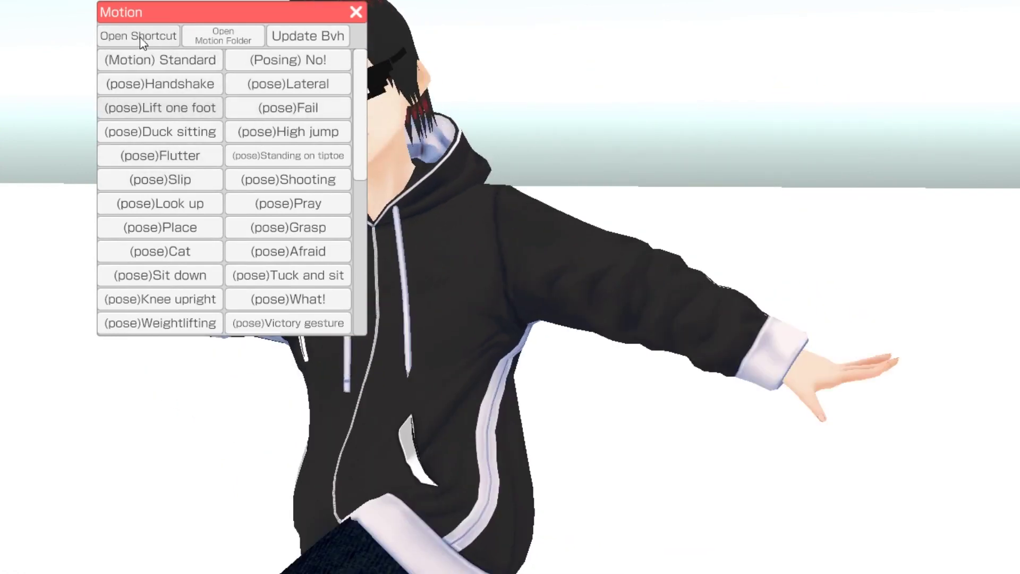
{"action": "left_click", "coordinate": [356, 12]}
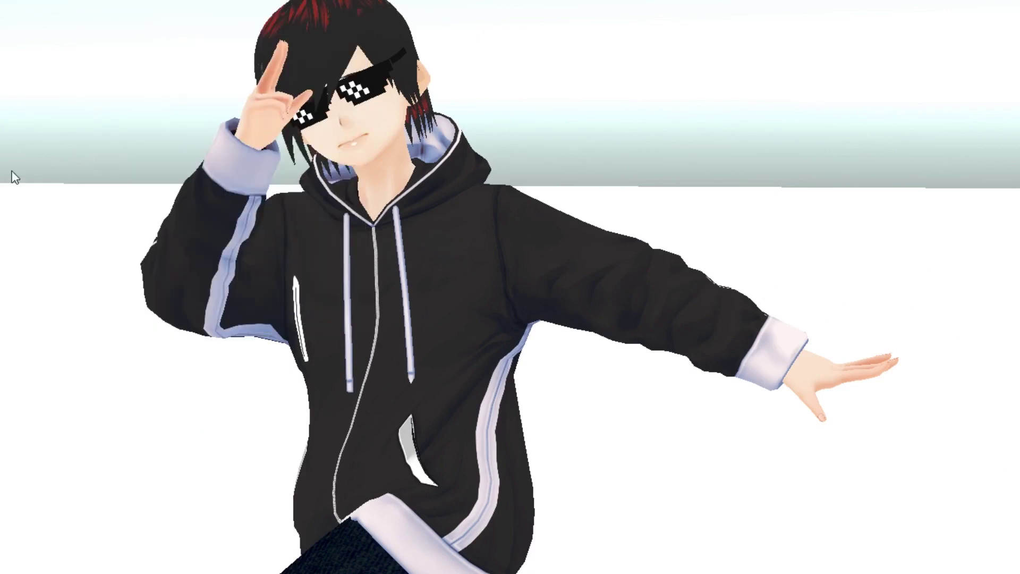
Apply the Standard motion to the avatar and close the motion list.
{"action": "mouse_move", "coordinate": [14, 177]}
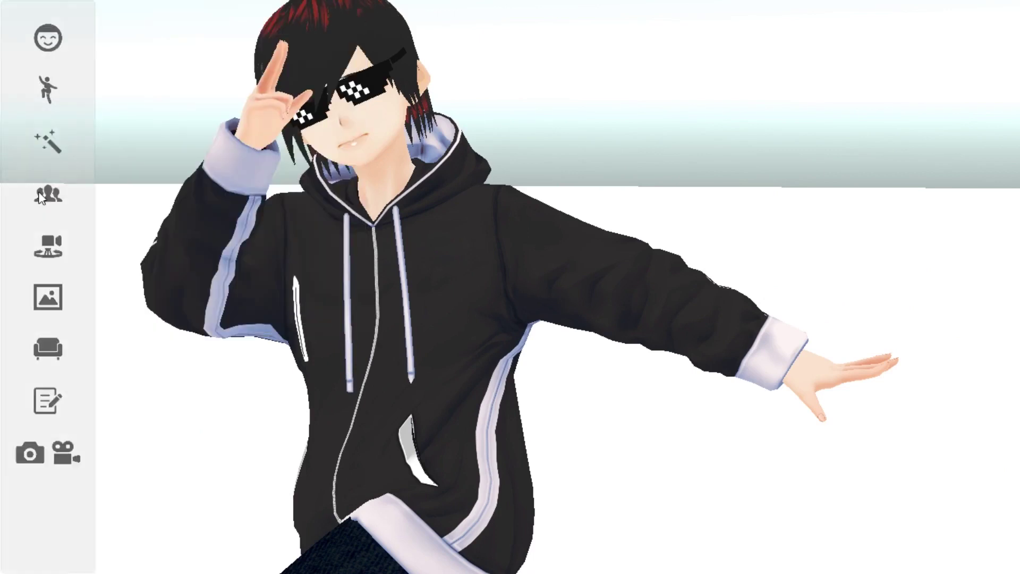
{"action": "left_click", "coordinate": [42, 89]}
{"action": "left_click", "coordinate": [159, 59]}
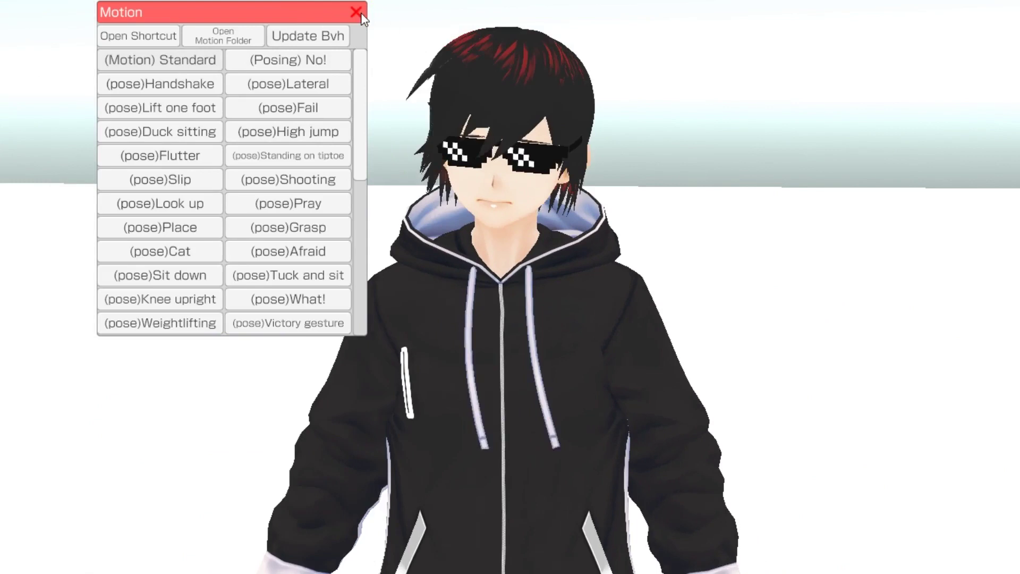
{"action": "left_click", "coordinate": [360, 15]}
Open the effects list, move it beside the avatar, and preview the Explosion and Ball lightning effects.
{"action": "mouse_move", "coordinate": [6, 121]}
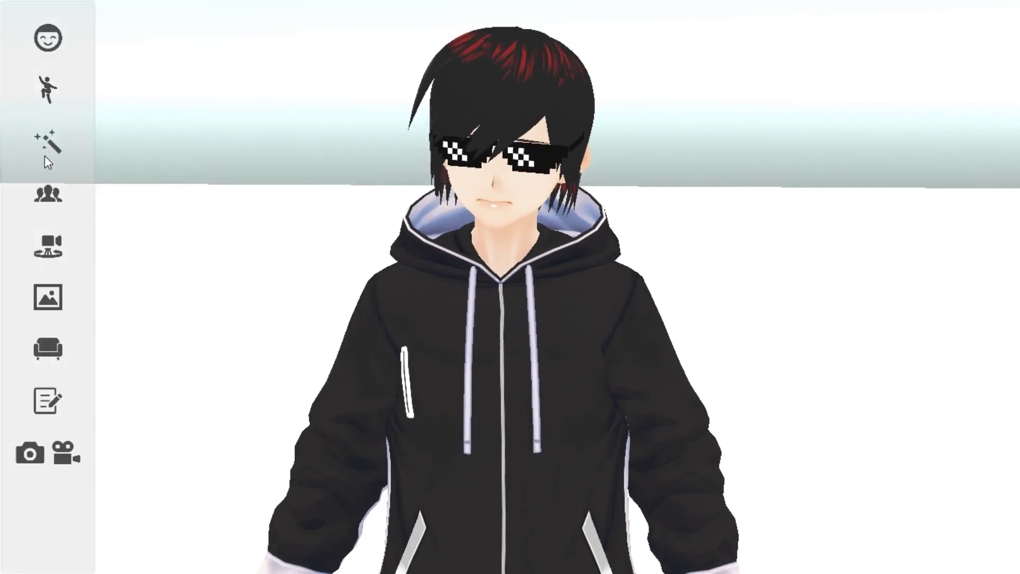
{"action": "left_click", "coordinate": [52, 144]}
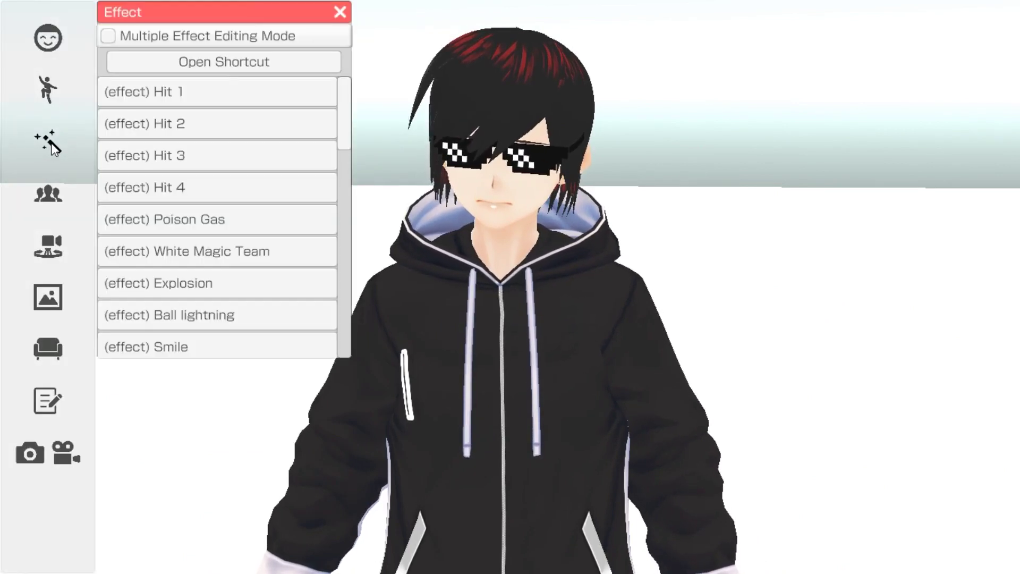
{"action": "left_click_drag", "start_coordinate": [246, 14], "coordinate": [789, 72]}
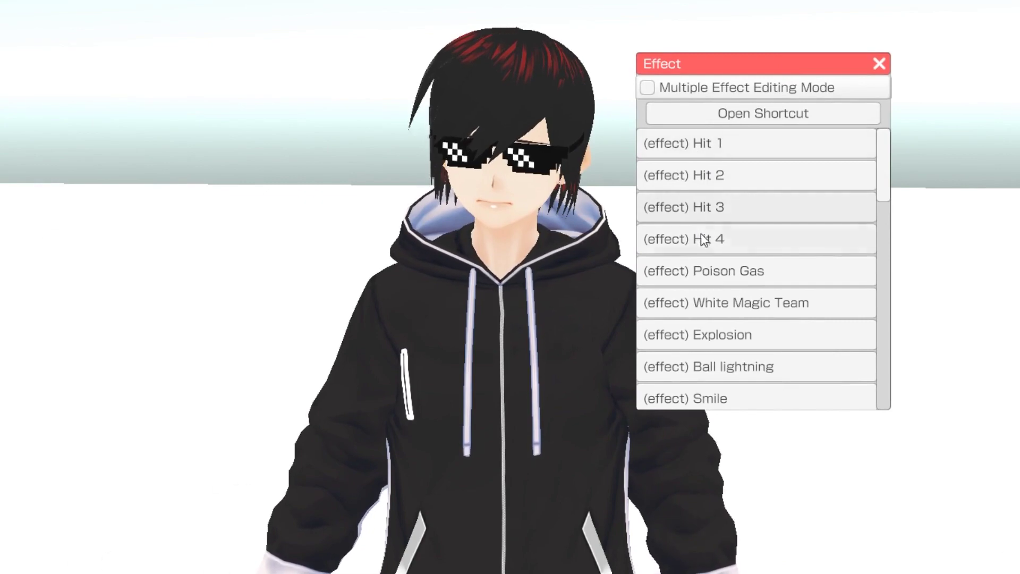
{"action": "left_click", "coordinate": [712, 265]}
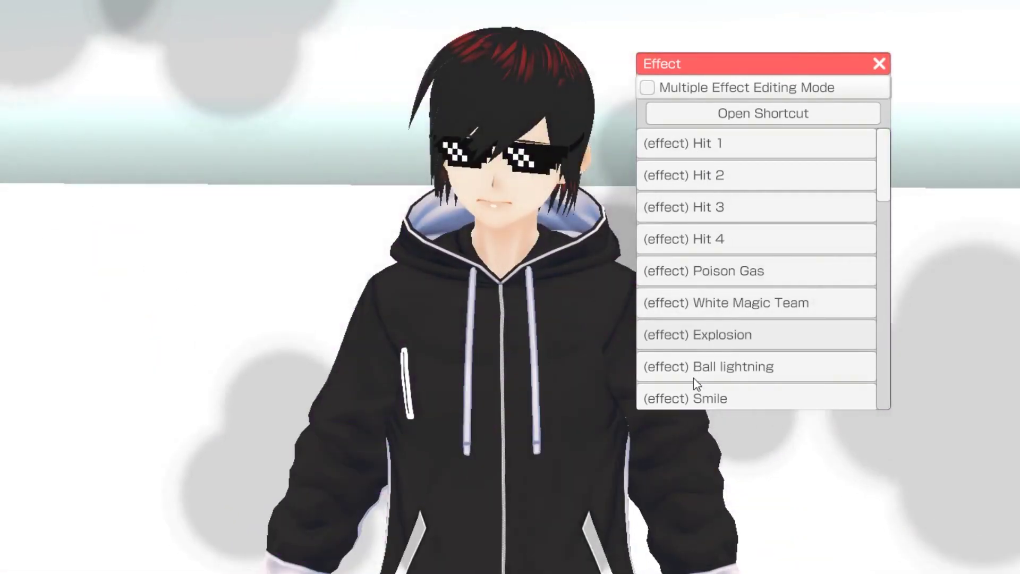
{"action": "left_click", "coordinate": [693, 378]}
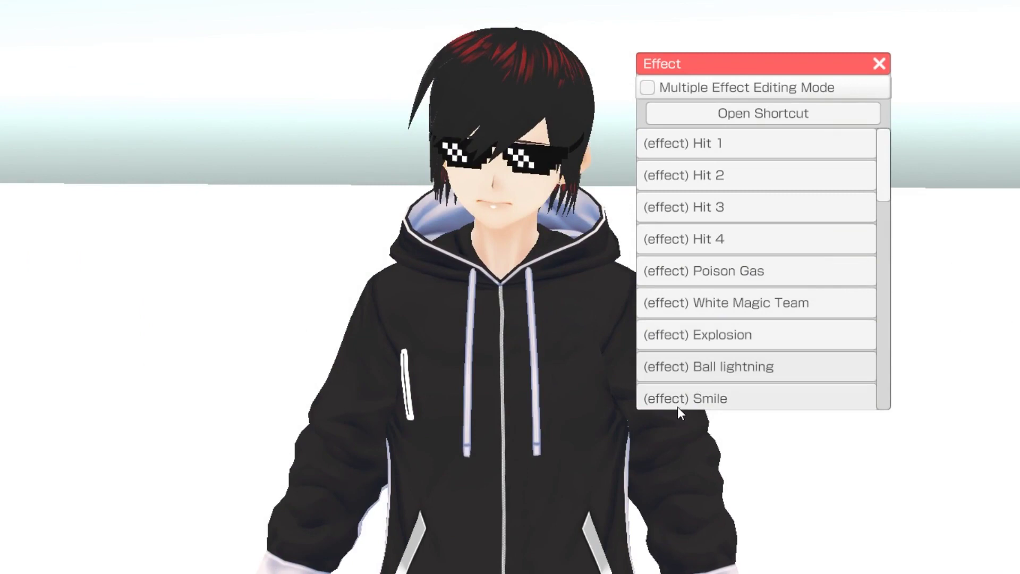
Preview the Hit 2 and Splash effects, look further through the available effects, and close the list.
{"action": "left_click", "coordinate": [692, 186]}
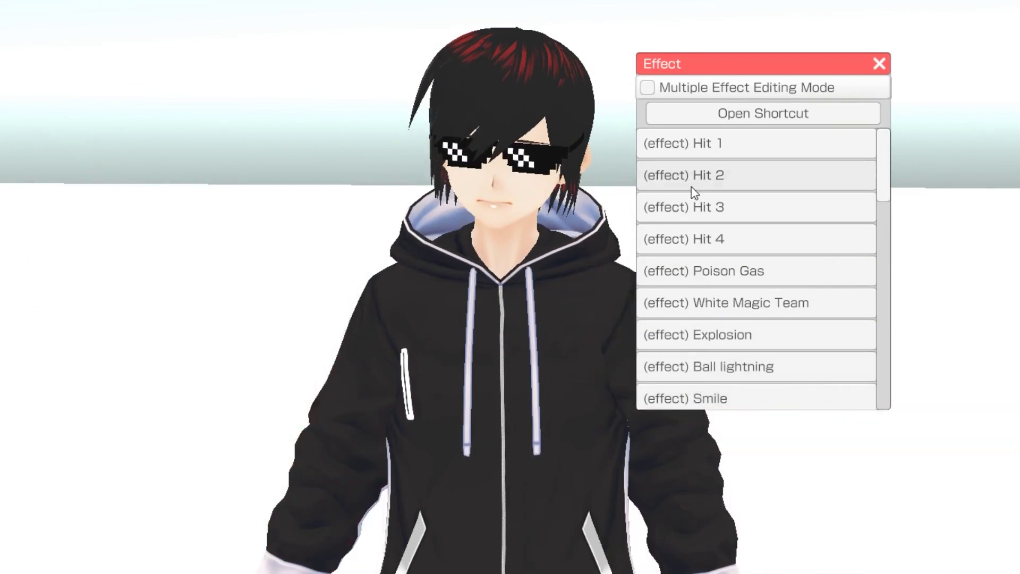
{"action": "left_click", "coordinate": [693, 166]}
{"action": "scroll", "coordinate": [738, 269], "scroll_direction": "down", "scroll_amount": 3}
{"action": "left_click", "coordinate": [725, 319]}
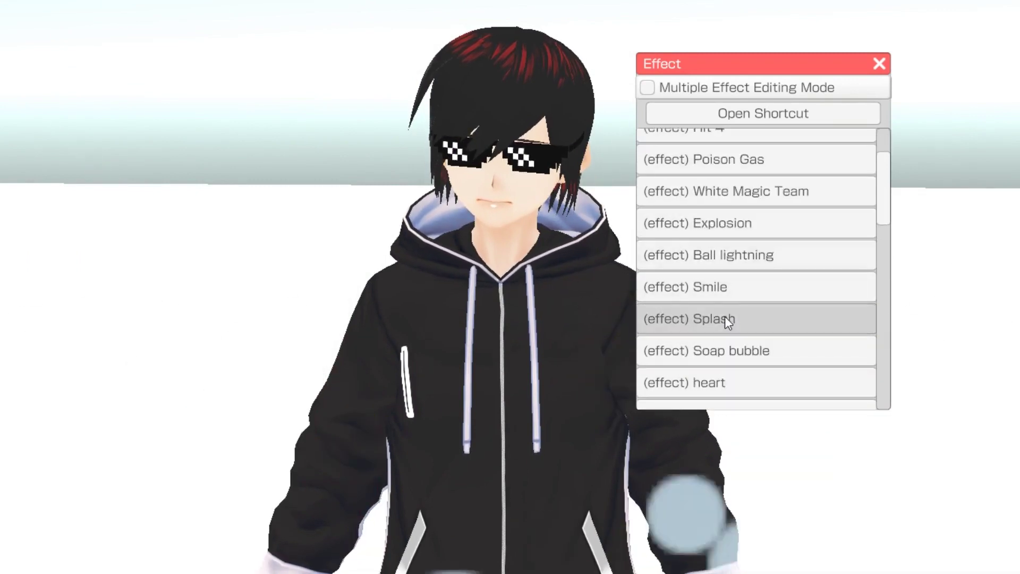
{"action": "scroll", "coordinate": [691, 263], "scroll_direction": "down", "scroll_amount": 1}
{"action": "scroll", "coordinate": [702, 259], "scroll_direction": "down", "scroll_amount": 1}
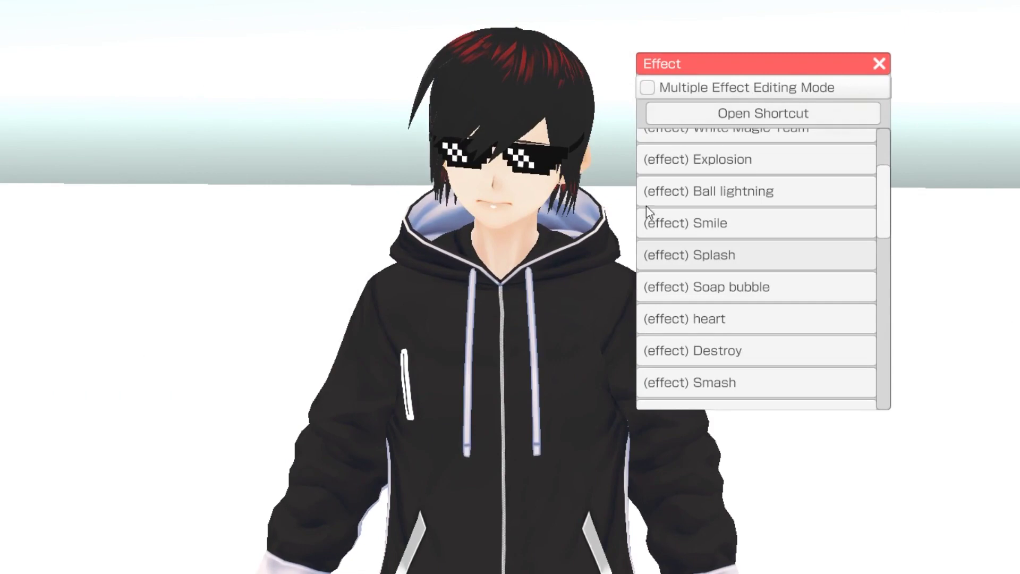
{"action": "left_click", "coordinate": [880, 65]}
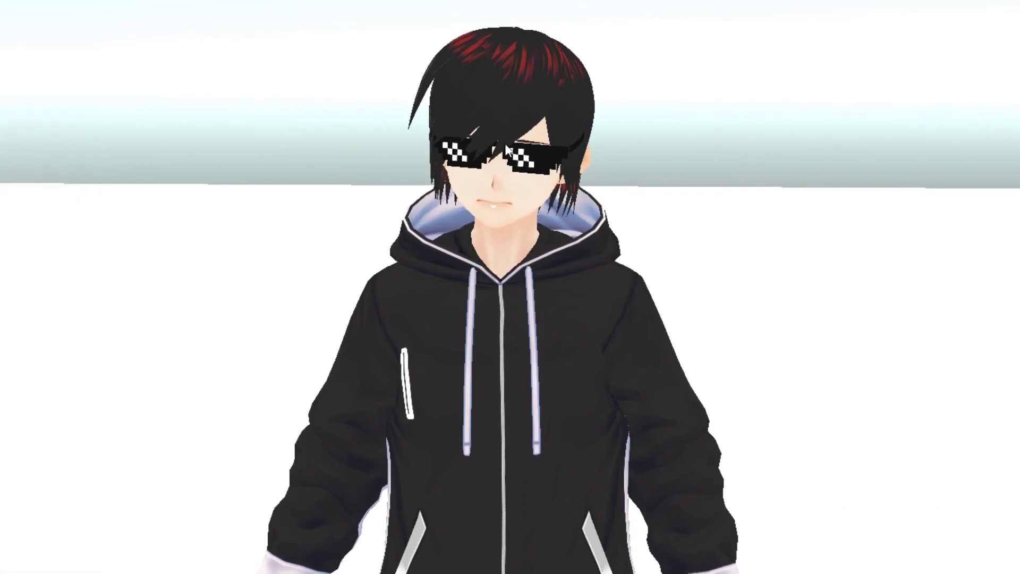
Look over the avatar selection window and its VRM file chooser for adding an avatar, then cancel and close it without choosing one.
{"action": "mouse_move", "coordinate": [38, 128]}
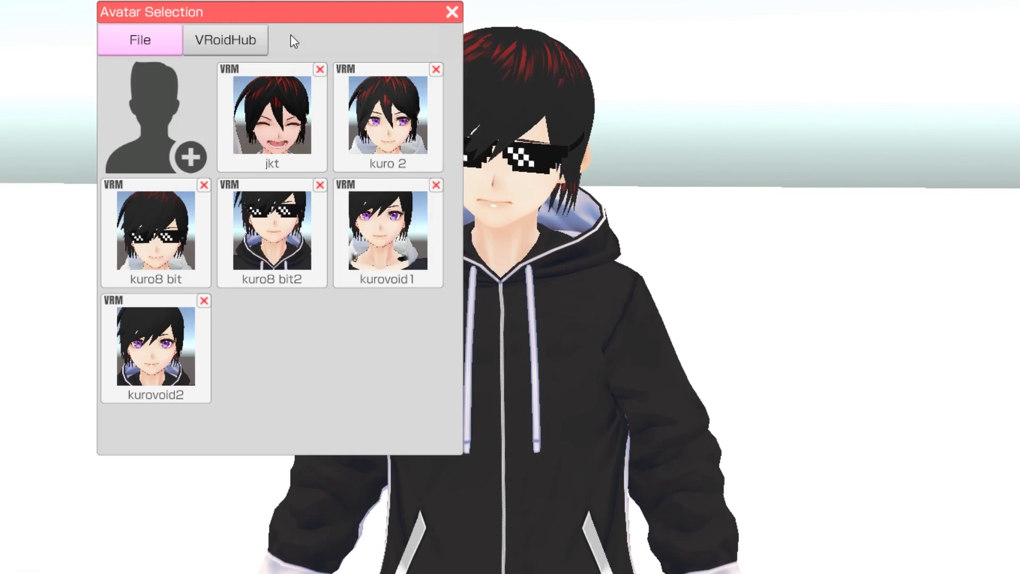
{"action": "left_click_drag", "start_coordinate": [269, 18], "coordinate": [307, 81]}
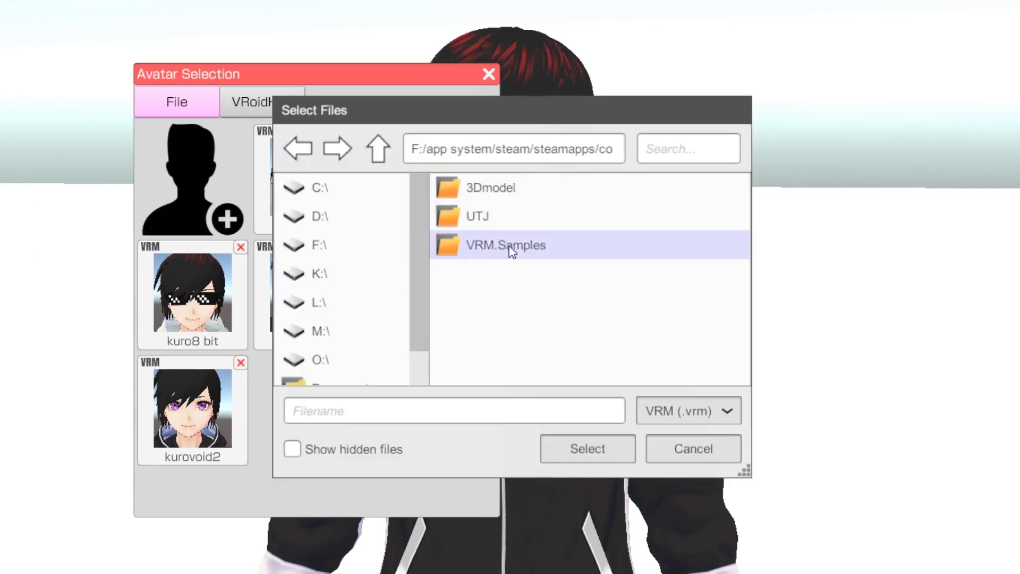
{"action": "left_click", "coordinate": [485, 222]}
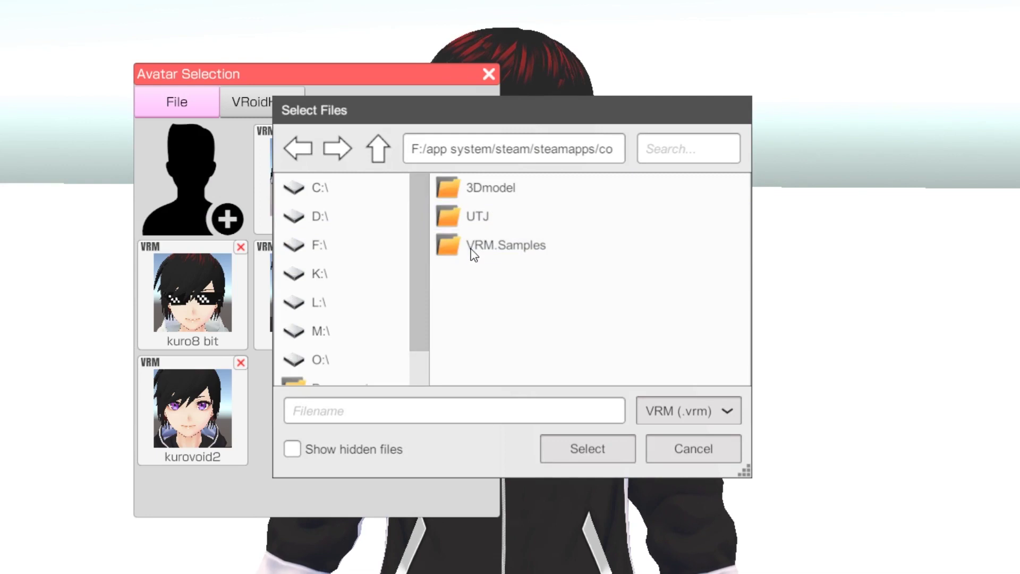
{"action": "left_click", "coordinate": [668, 409]}
{"action": "left_click", "coordinate": [668, 409]}
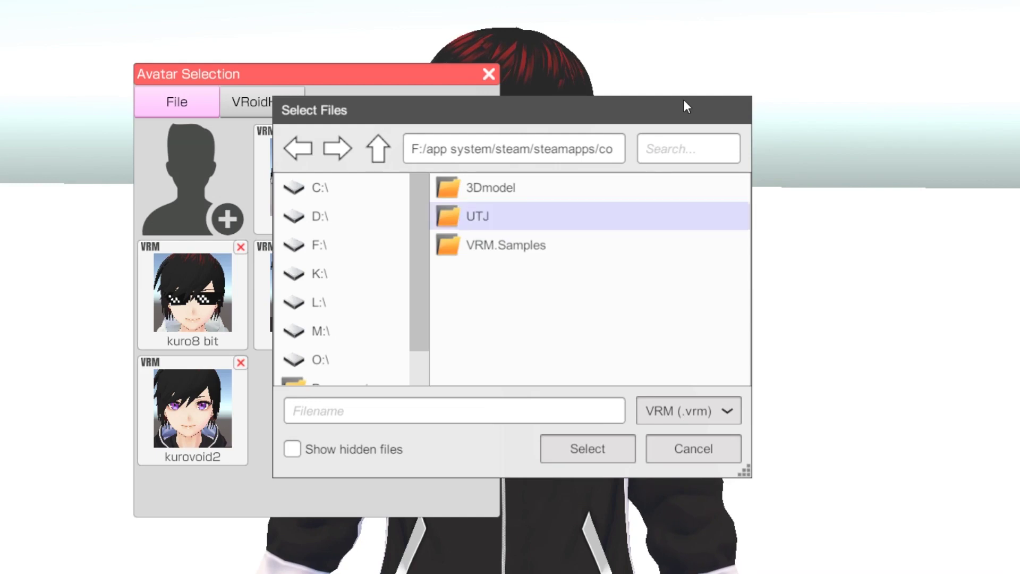
{"action": "left_click", "coordinate": [706, 449]}
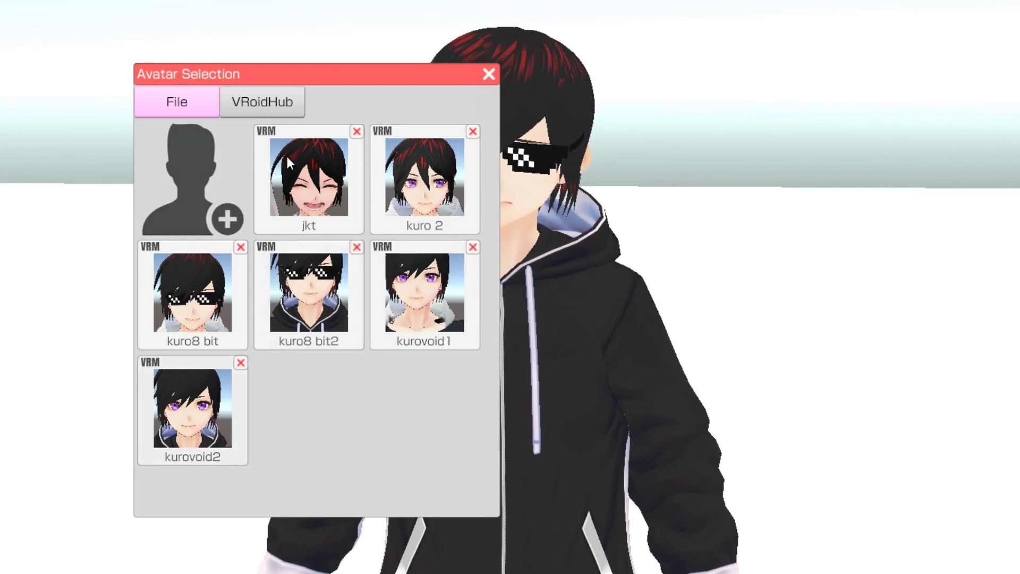
{"action": "left_click", "coordinate": [485, 80]}
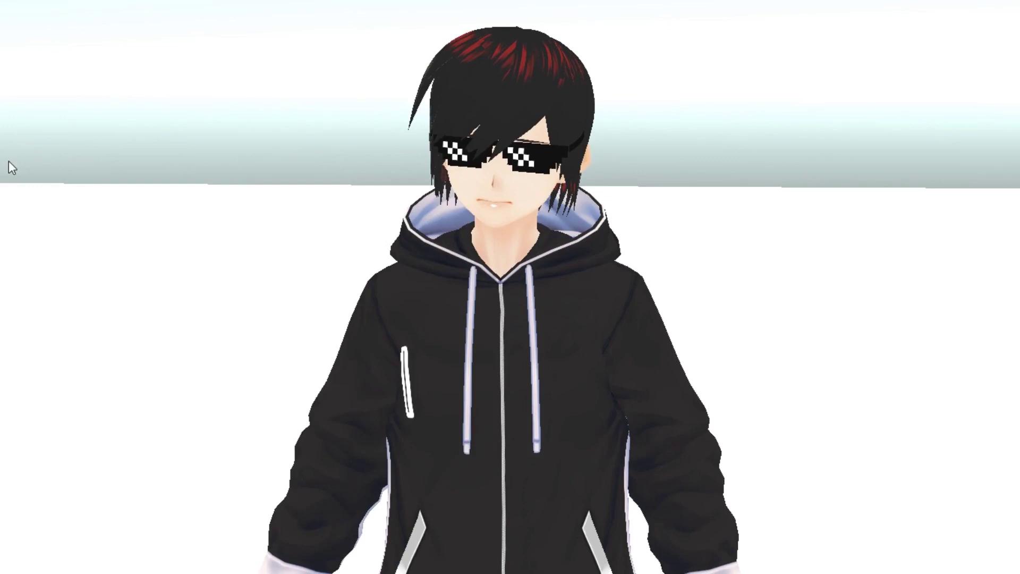
Shift the view so the avatar stands off to one side and update the saved camera angle with it.
{"action": "mouse_move", "coordinate": [9, 161]}
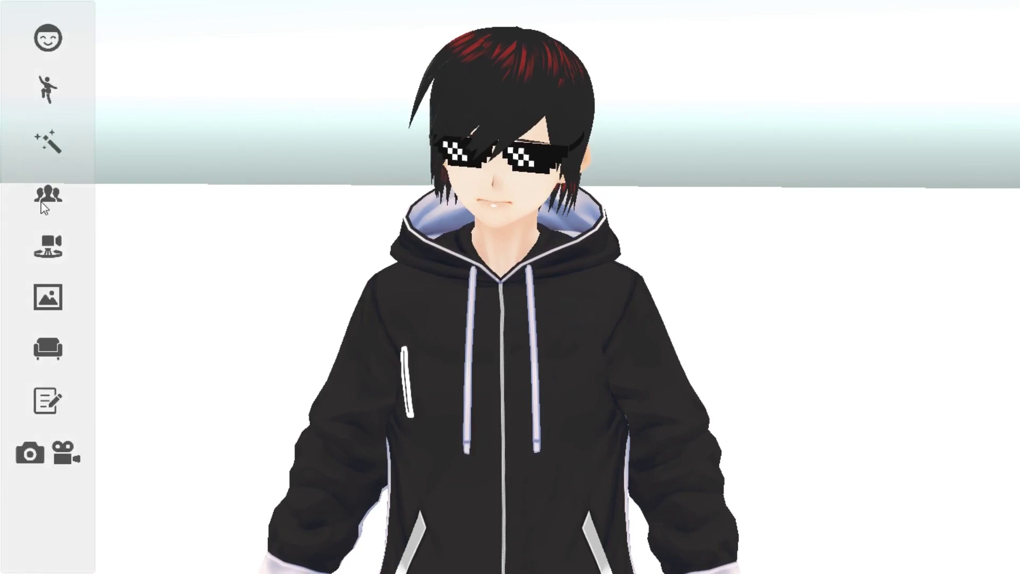
{"action": "left_click", "coordinate": [60, 257]}
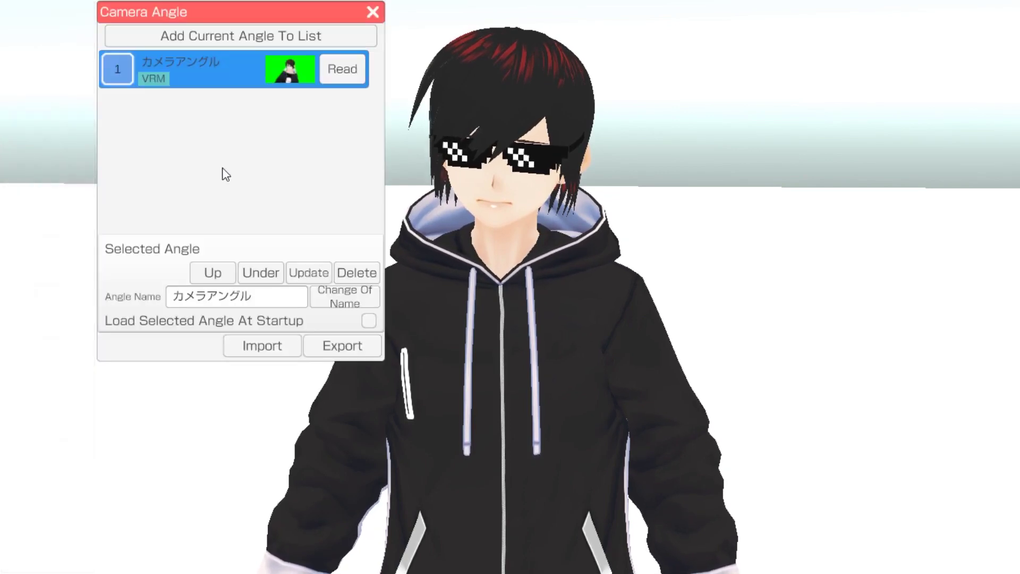
{"action": "left_click_drag", "start_coordinate": [214, 19], "coordinate": [227, 78]}
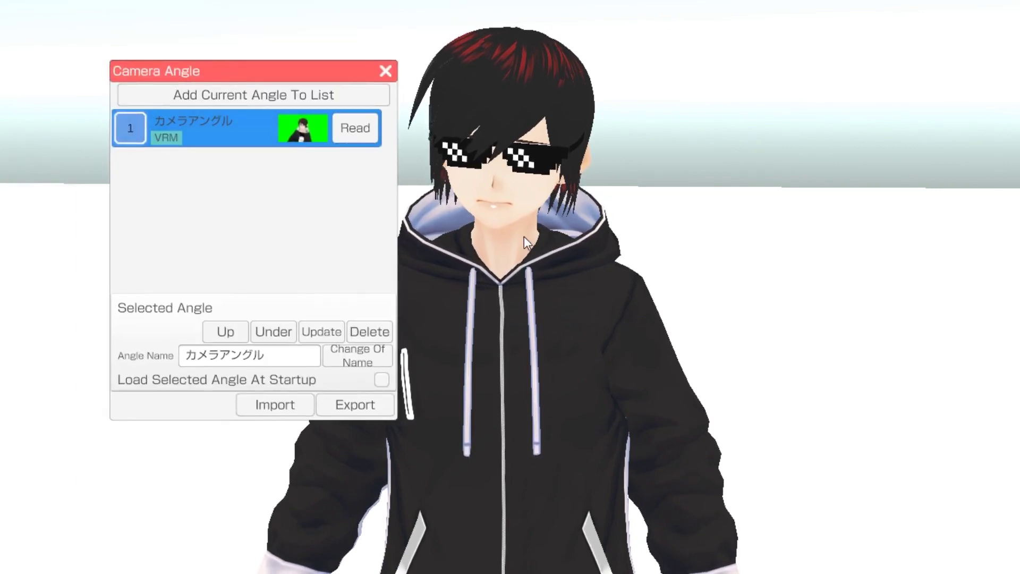
{"action": "middle_click_drag", "start_coordinate": [668, 339], "coordinate": [567, 283]}
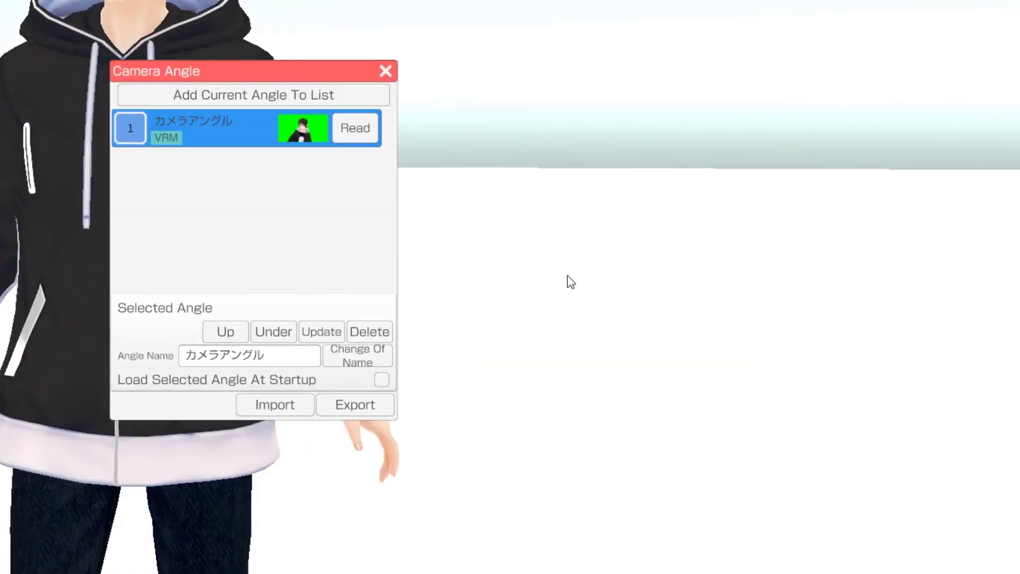
{"action": "left_click", "coordinate": [337, 332]}
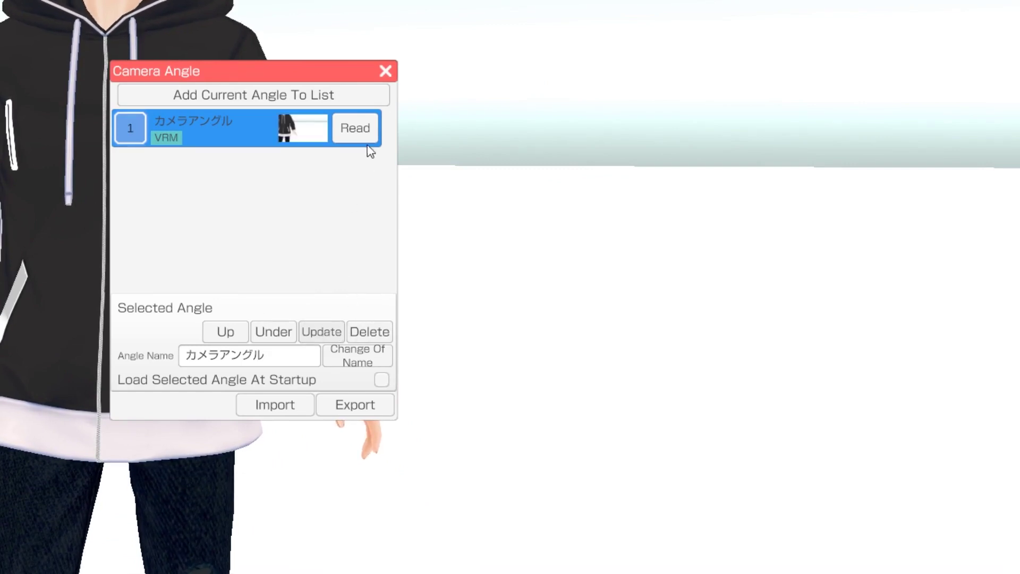
Move the view away, restore the saved camera angle, close the angle list and bring the avatar back to the centre.
{"action": "middle_click_drag", "start_coordinate": [513, 175], "coordinate": [549, 248]}
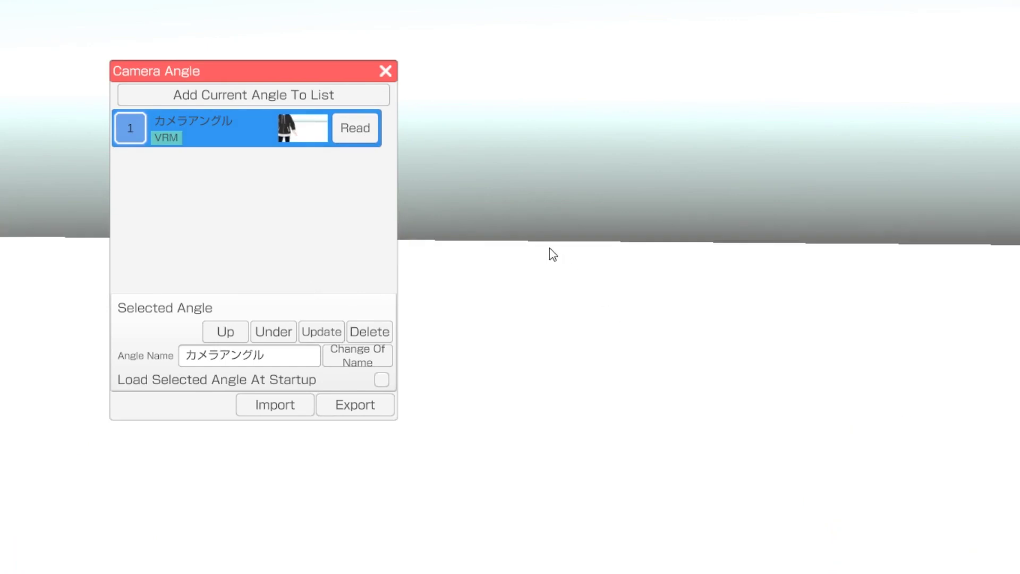
{"action": "left_click", "coordinate": [349, 129]}
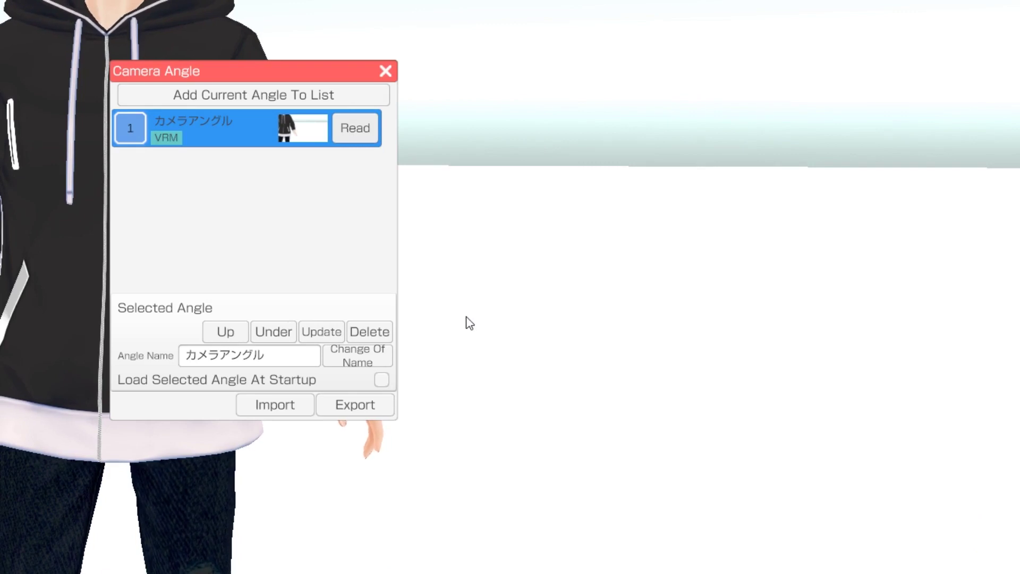
{"action": "left_click", "coordinate": [386, 70]}
{"action": "middle_click_drag", "start_coordinate": [380, 82], "coordinate": [477, 148]}
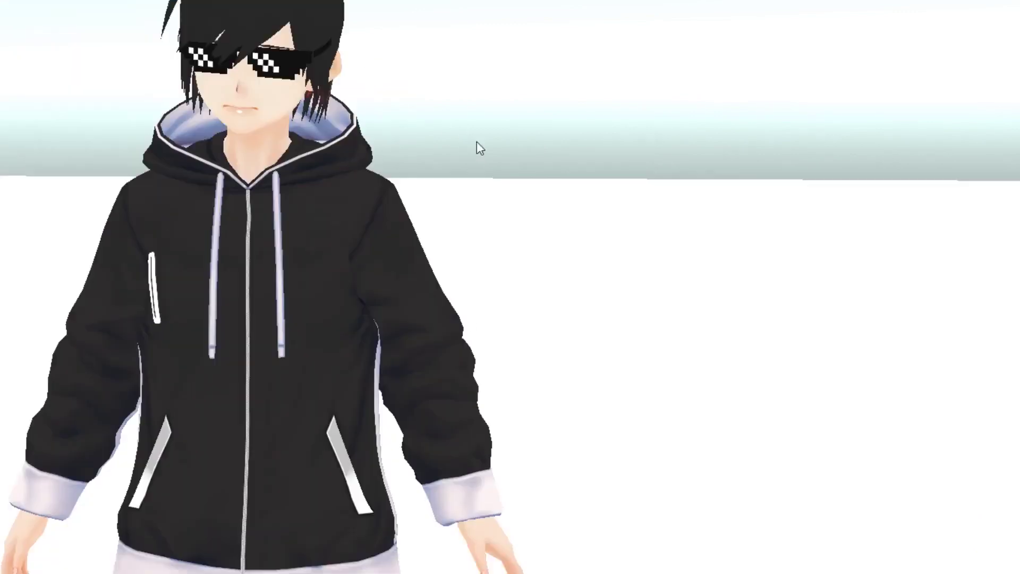
Show the avatar's full body and switch the stage background to Custom color, trying the green and blue presets and settling on green.
{"action": "mouse_move", "coordinate": [6, 221]}
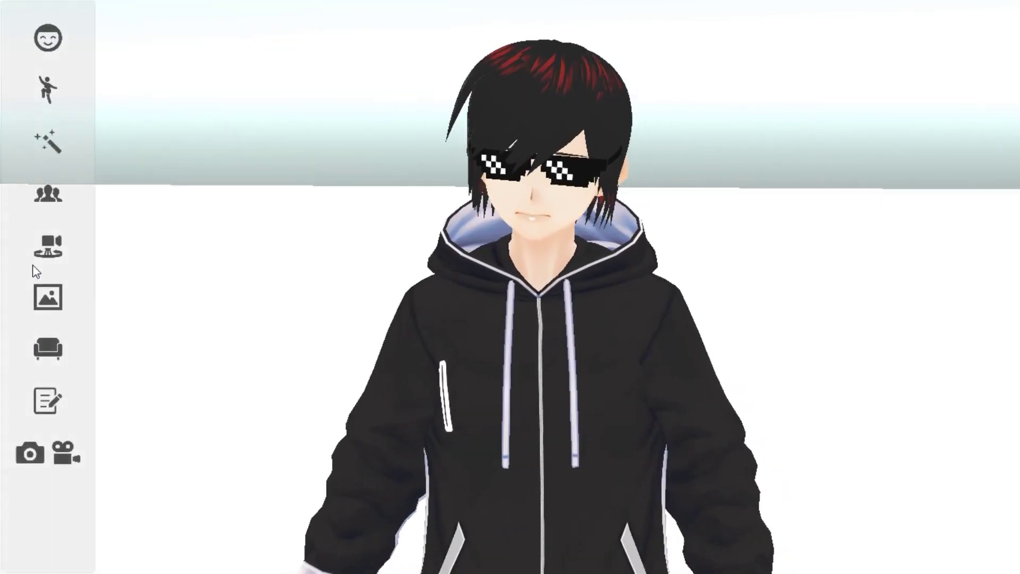
{"action": "left_click", "coordinate": [48, 297]}
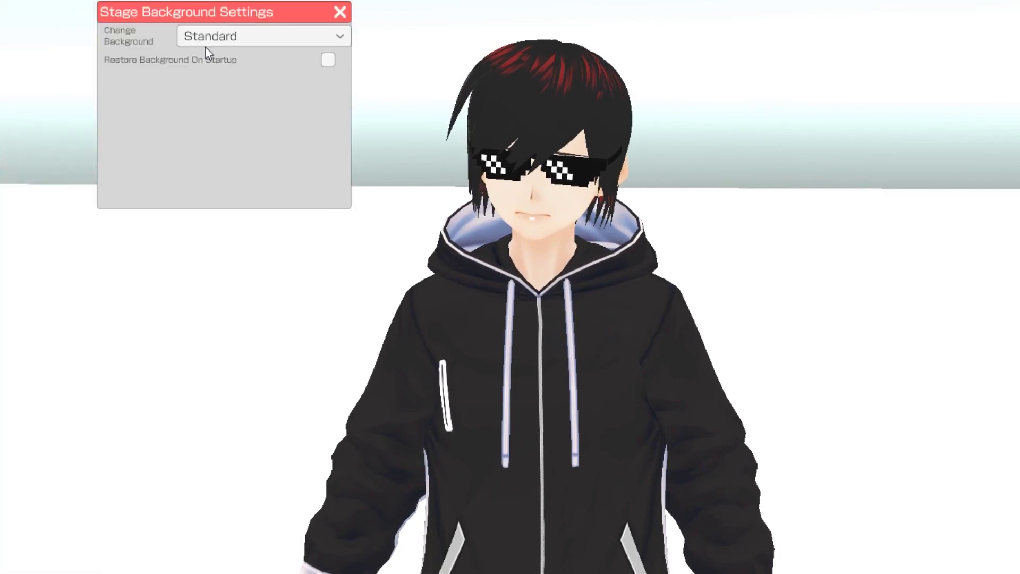
{"action": "scroll", "coordinate": [738, 154], "scroll_direction": "down", "scroll_amount": 5}
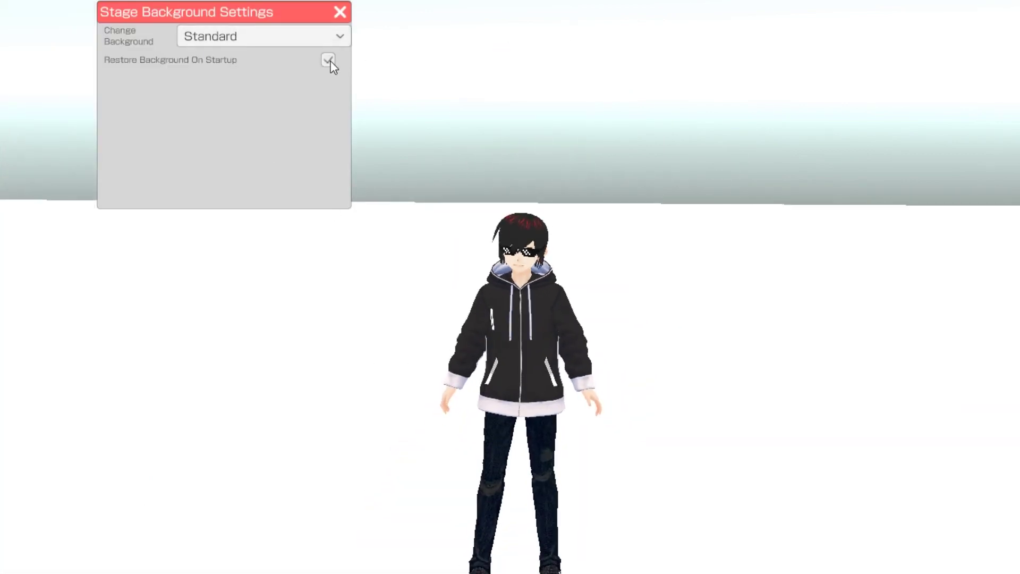
{"action": "left_click", "coordinate": [325, 41]}
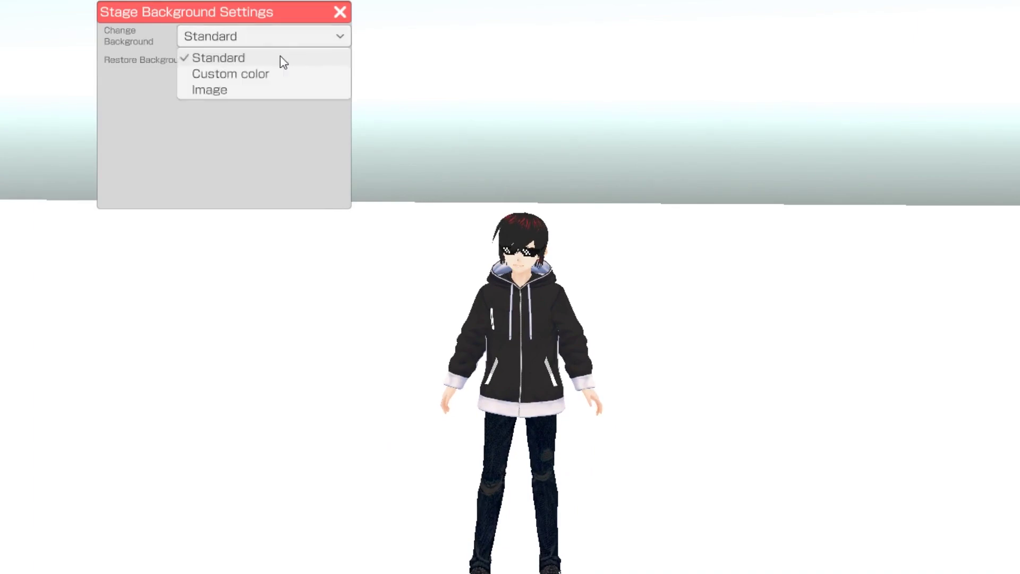
{"action": "left_click", "coordinate": [245, 74]}
{"action": "left_click", "coordinate": [242, 85]}
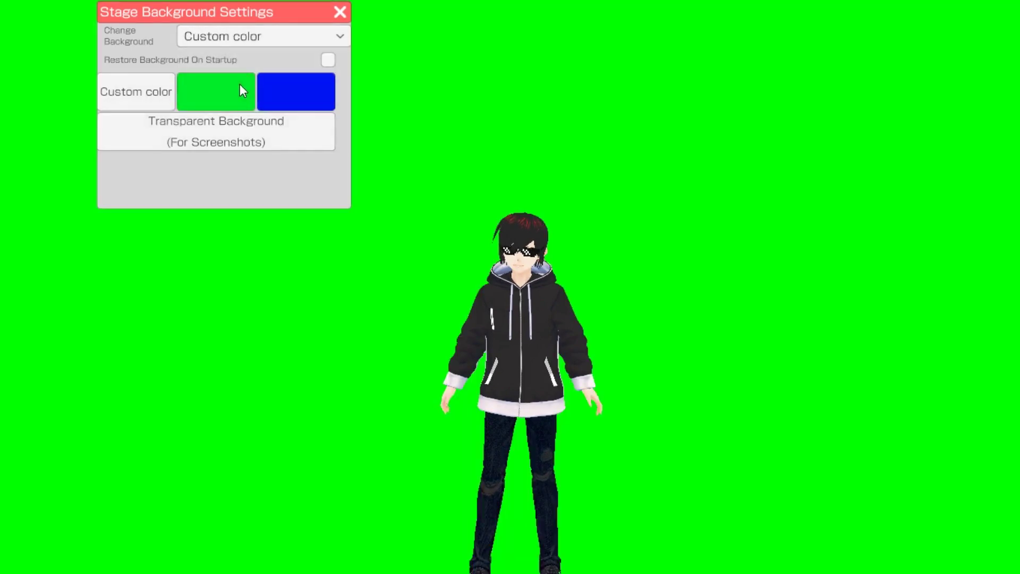
{"action": "left_click", "coordinate": [301, 92]}
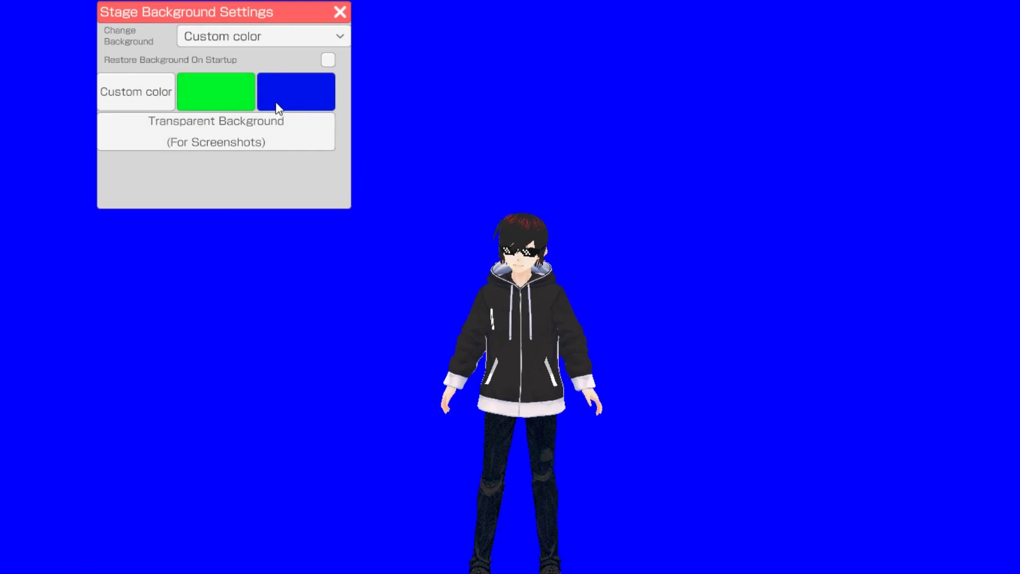
{"action": "left_click", "coordinate": [240, 88]}
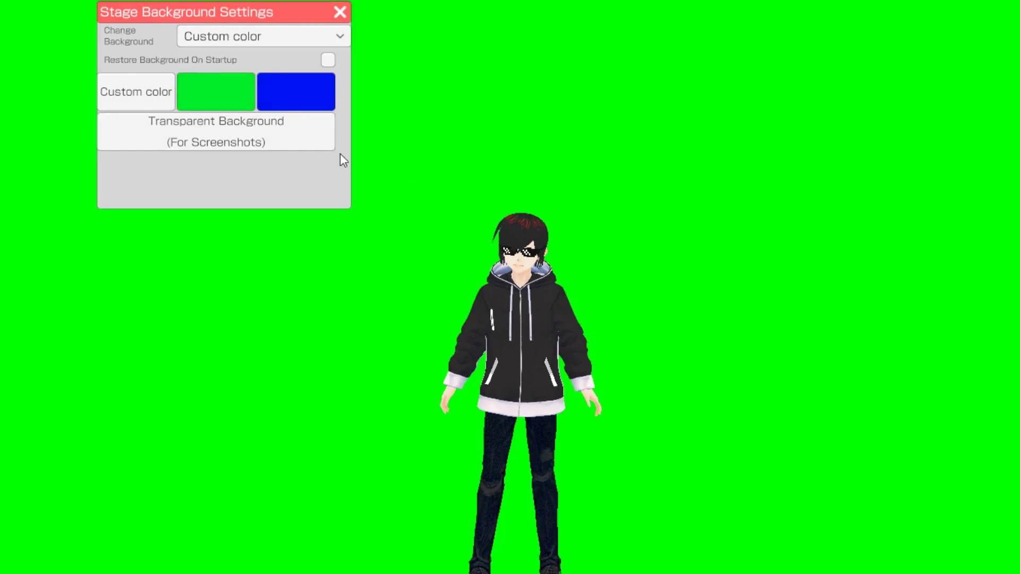
Set the stage background to the custom red #BF1E1E and close the colour picker.
{"action": "left_click", "coordinate": [166, 96]}
{"action": "left_click_drag", "start_coordinate": [206, 139], "coordinate": [287, 154]}
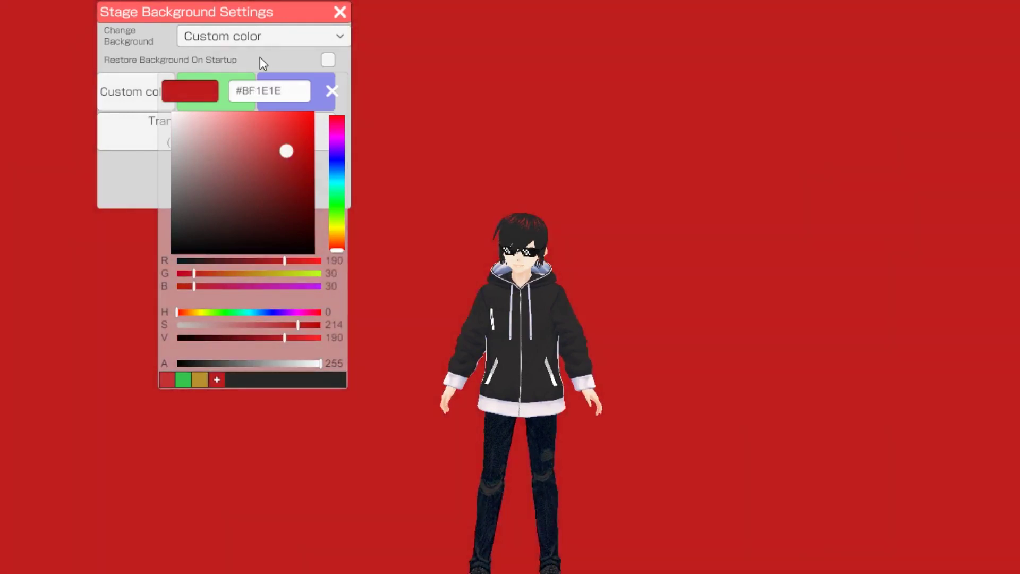
{"action": "left_click", "coordinate": [331, 92]}
{"action": "left_click", "coordinate": [168, 78]}
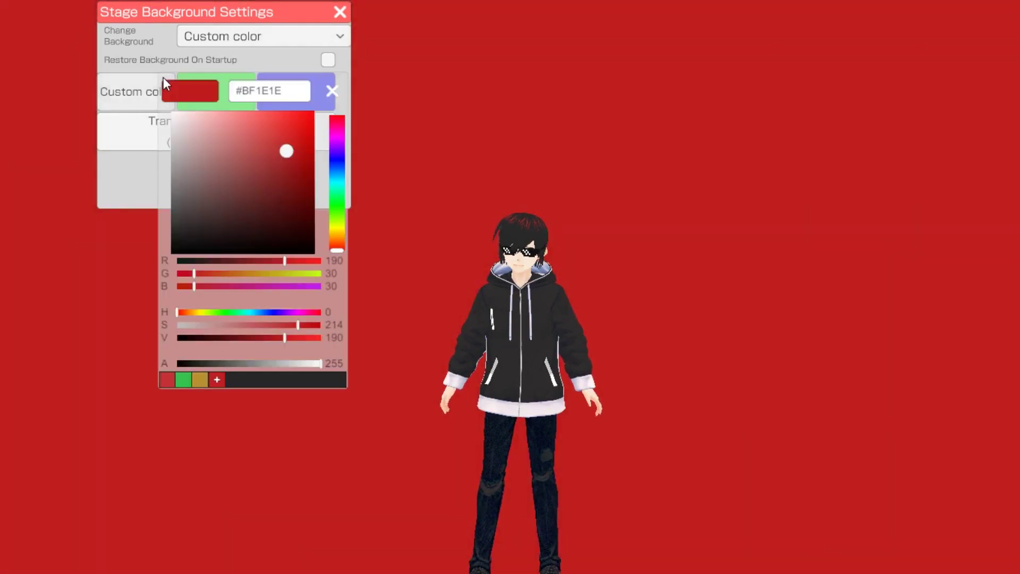
{"action": "left_click", "coordinate": [332, 91]}
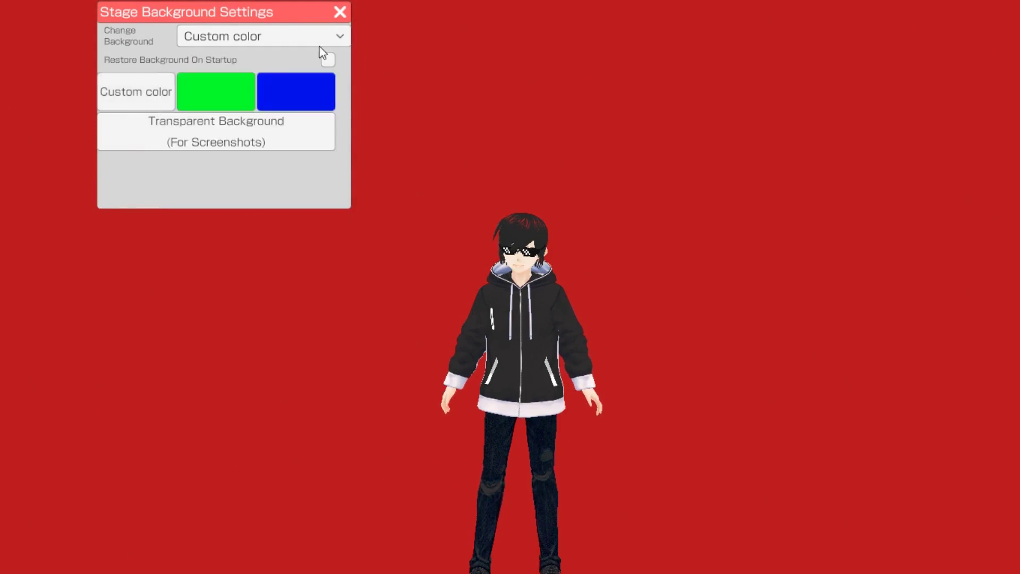
Change the stage background type to Image and try several of the listed scenes, ending with the blue bedroom.
{"action": "left_click", "coordinate": [303, 37]}
{"action": "left_click", "coordinate": [212, 89]}
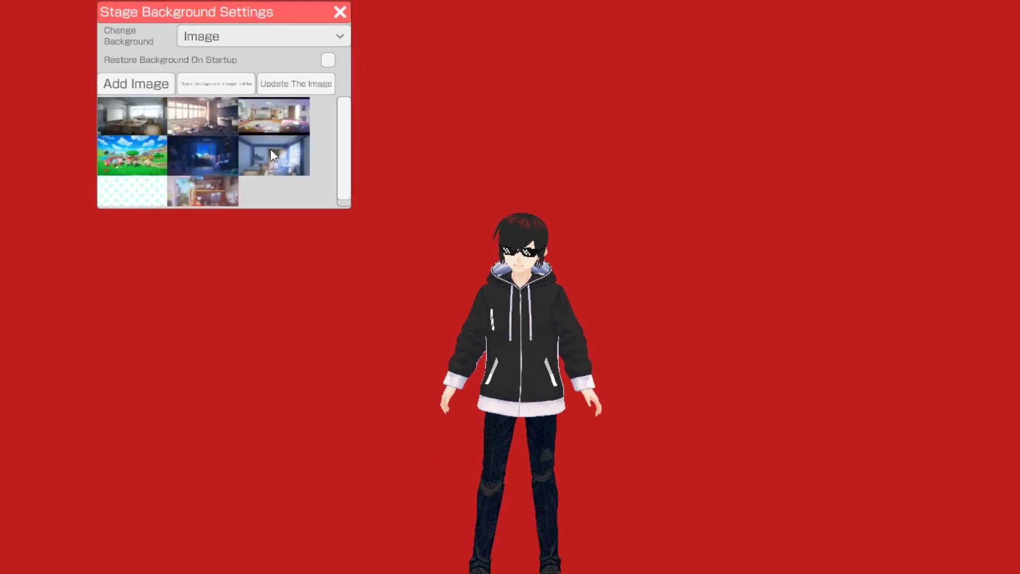
{"action": "left_click", "coordinate": [283, 114]}
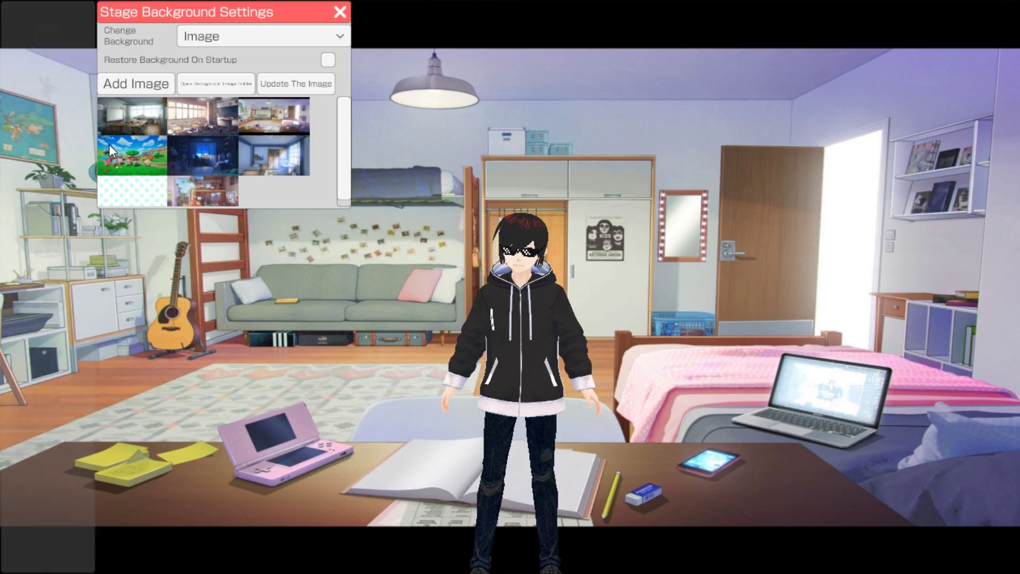
{"action": "left_click", "coordinate": [110, 144]}
{"action": "left_click", "coordinate": [218, 151]}
{"action": "left_click", "coordinate": [258, 152]}
{"action": "left_click", "coordinate": [218, 154]}
{"action": "left_click", "coordinate": [273, 153]}
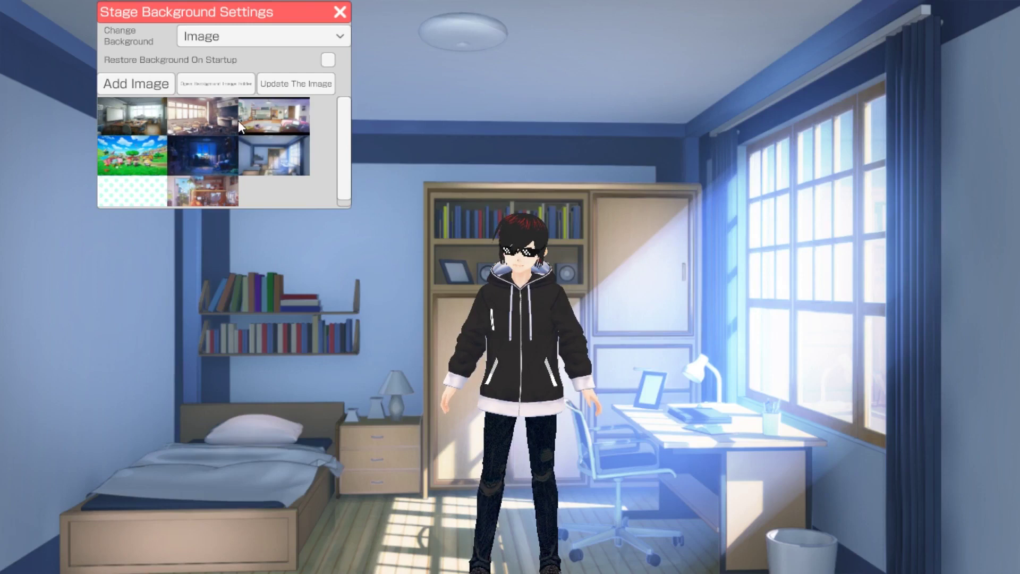
Move the background settings lower, apply the mint polka-dot image as the stage background, and close the settings.
{"action": "left_click_drag", "start_coordinate": [218, 12], "coordinate": [249, 110]}
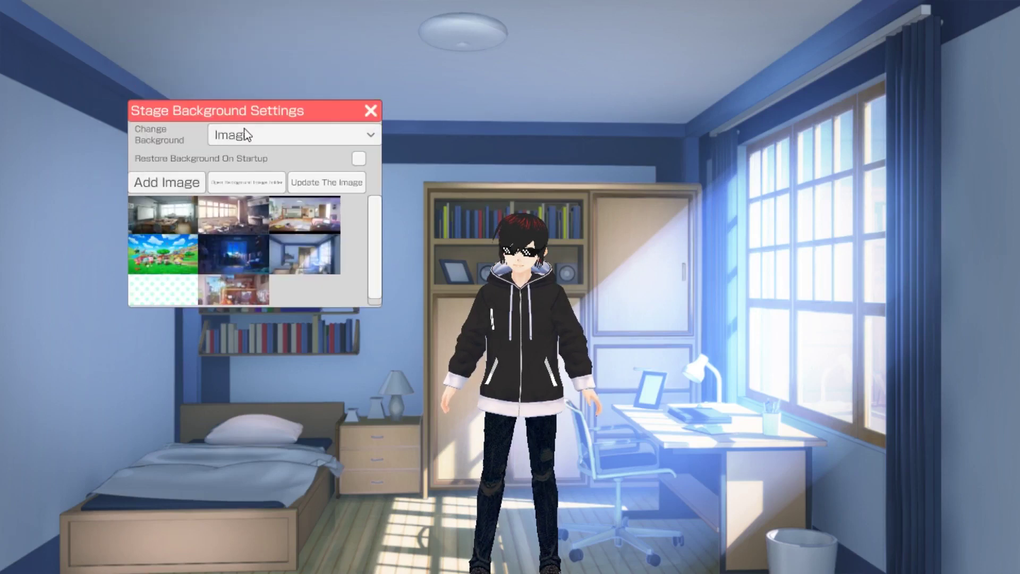
{"action": "left_click_drag", "start_coordinate": [245, 134], "coordinate": [235, 183]}
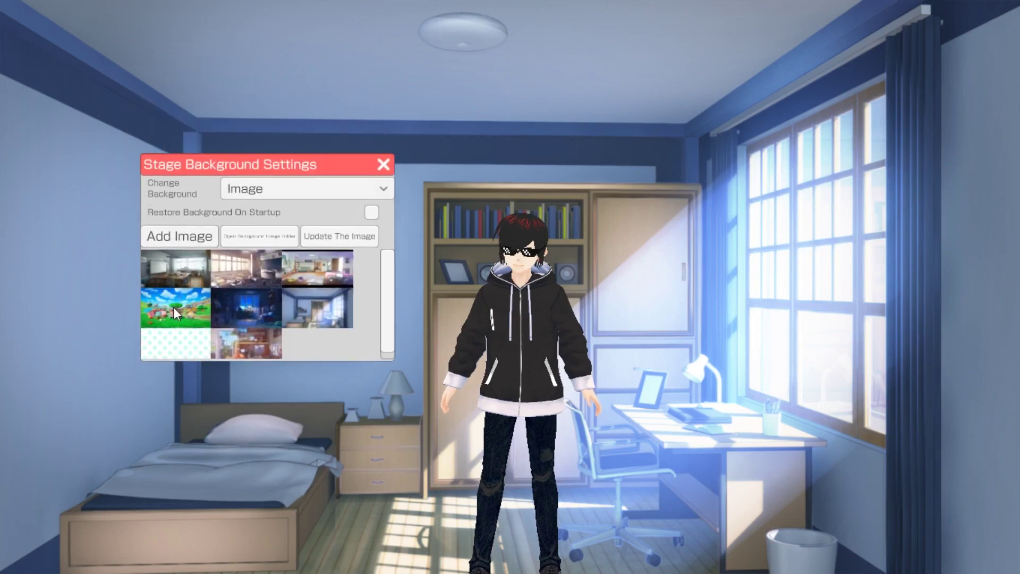
{"action": "left_click", "coordinate": [177, 344]}
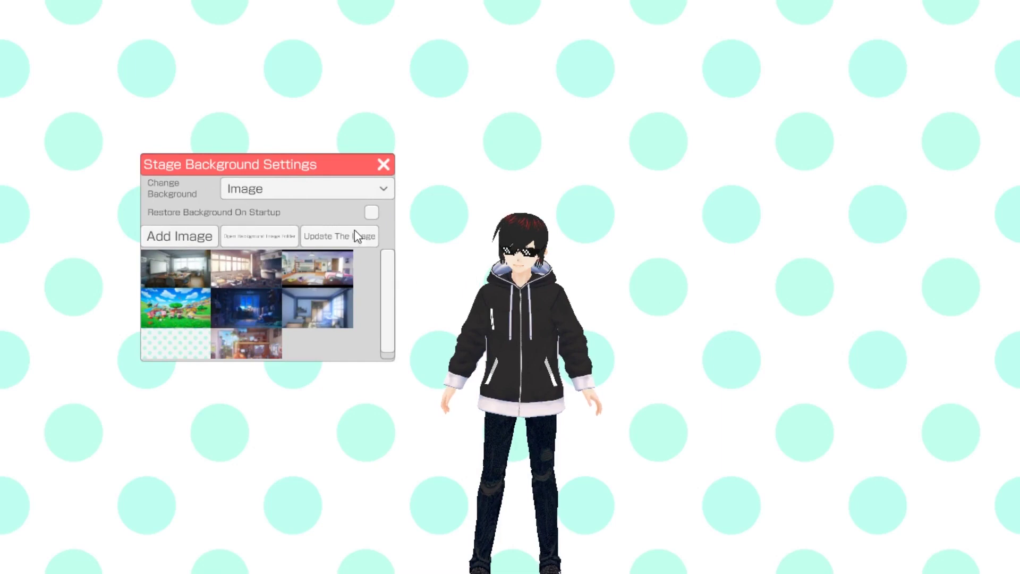
{"action": "left_click", "coordinate": [383, 165]}
Open the stage object placement window, move it beside the avatar, and look through its object list and its Stage and Body sections.
{"action": "mouse_move", "coordinate": [8, 158]}
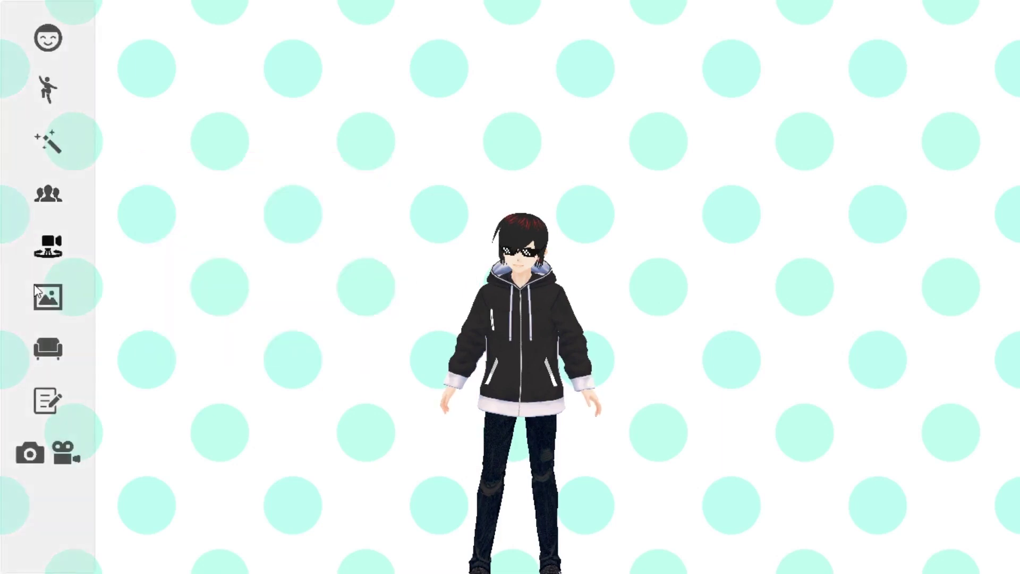
{"action": "left_click", "coordinate": [48, 350]}
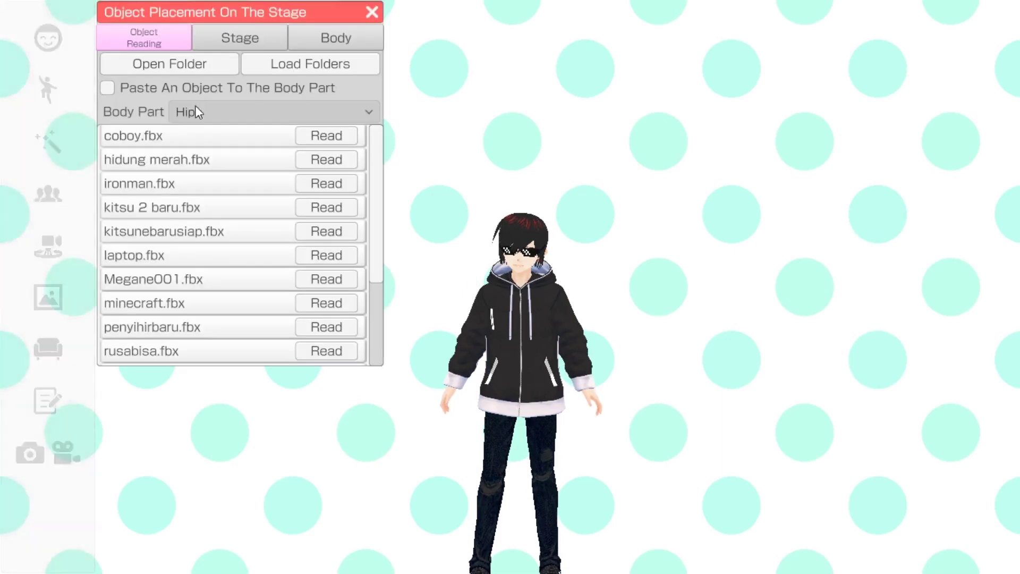
{"action": "left_click_drag", "start_coordinate": [262, 26], "coordinate": [278, 76]}
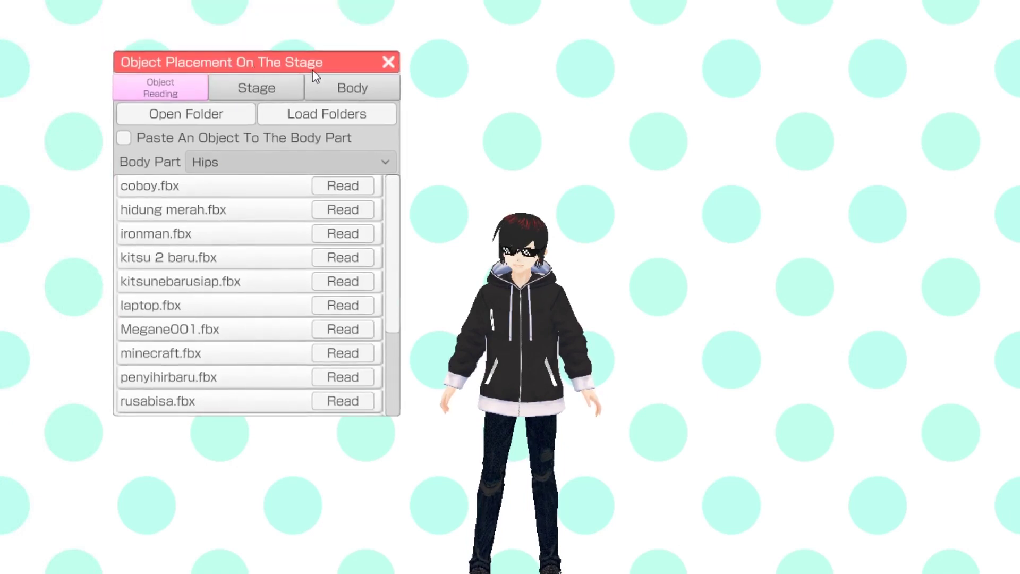
{"action": "left_click_drag", "start_coordinate": [391, 207], "coordinate": [384, 171]}
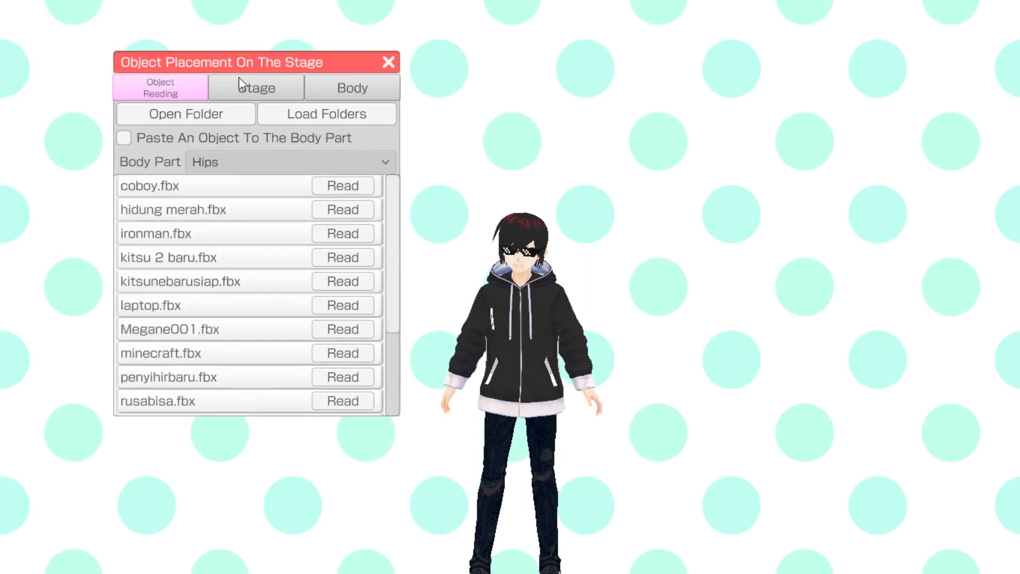
{"action": "left_click", "coordinate": [276, 86]}
{"action": "left_click", "coordinate": [316, 85]}
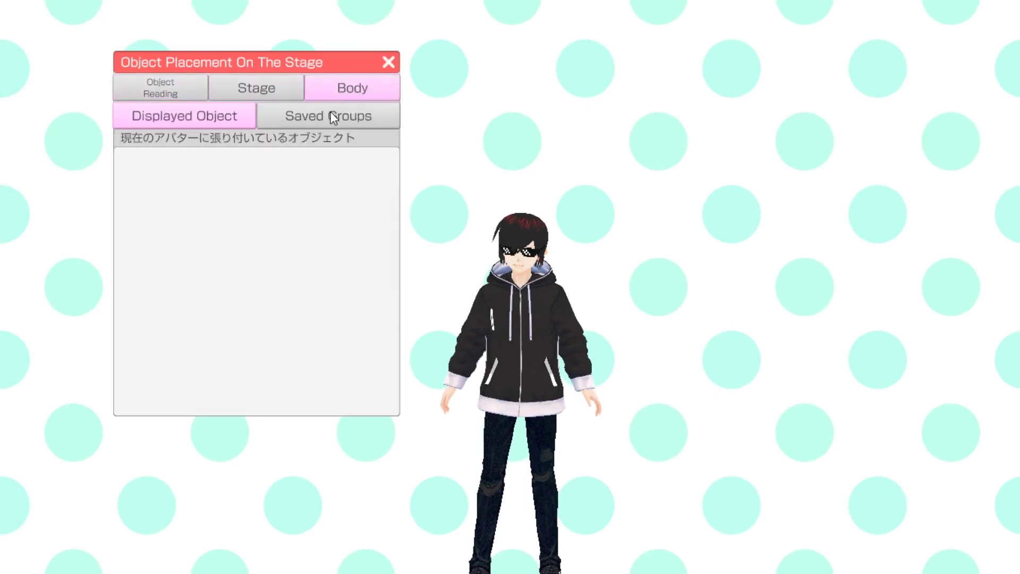
Load the saved body object group kitsu1 onto the avatar, and delete its kitsu 2 baru.fbx object from the displayed objects.
{"action": "left_click", "coordinate": [329, 111]}
{"action": "left_click", "coordinate": [194, 110]}
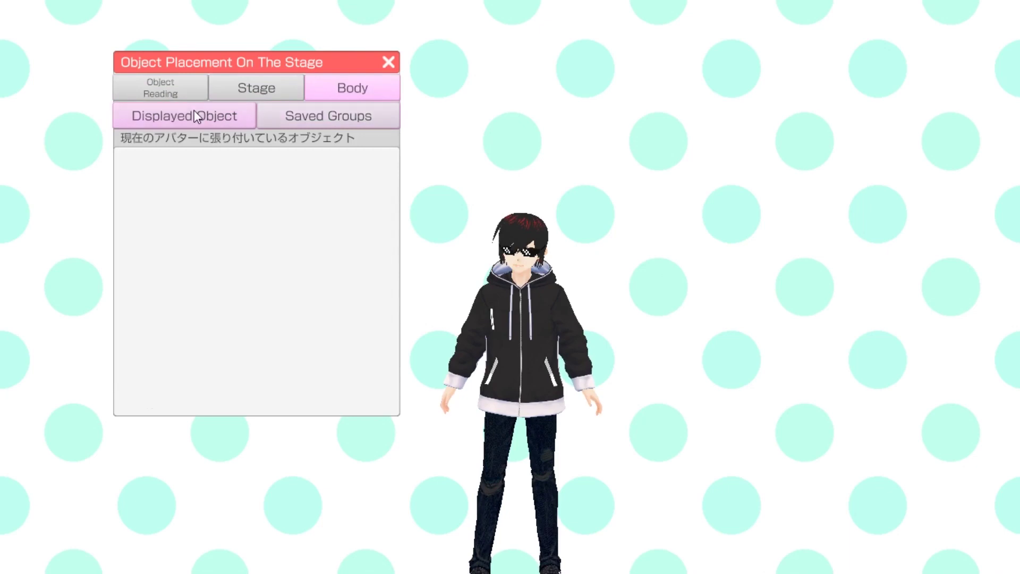
{"action": "left_click", "coordinate": [304, 110]}
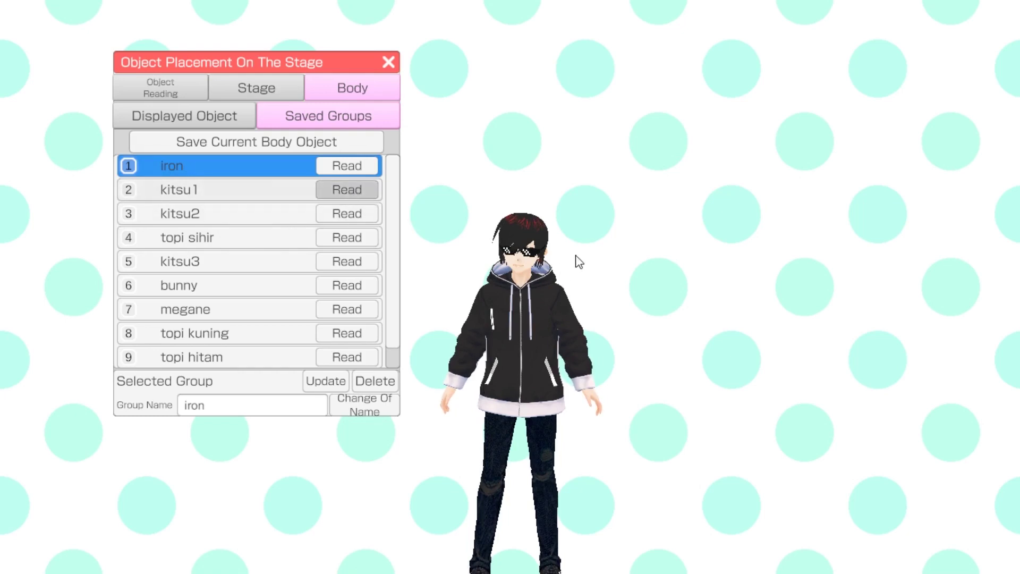
{"action": "scroll", "coordinate": [506, 243], "scroll_direction": "up", "scroll_amount": 3}
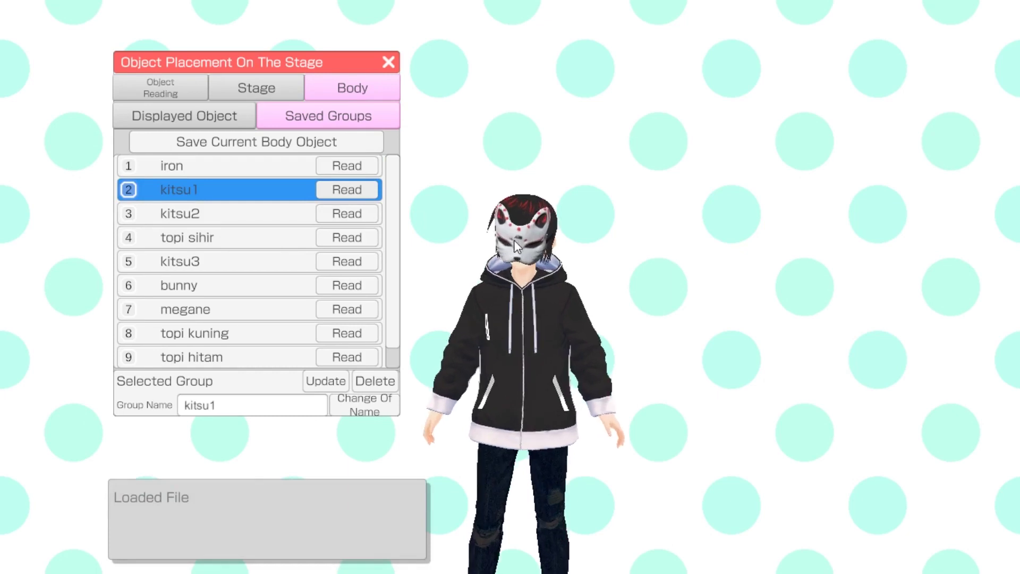
{"action": "left_click", "coordinate": [220, 127]}
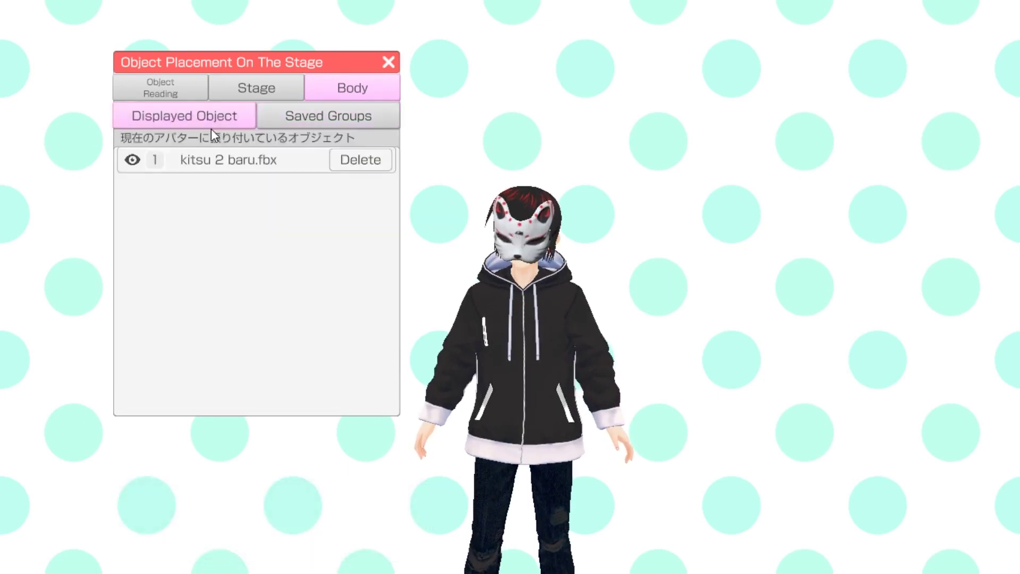
{"action": "left_click", "coordinate": [355, 162]}
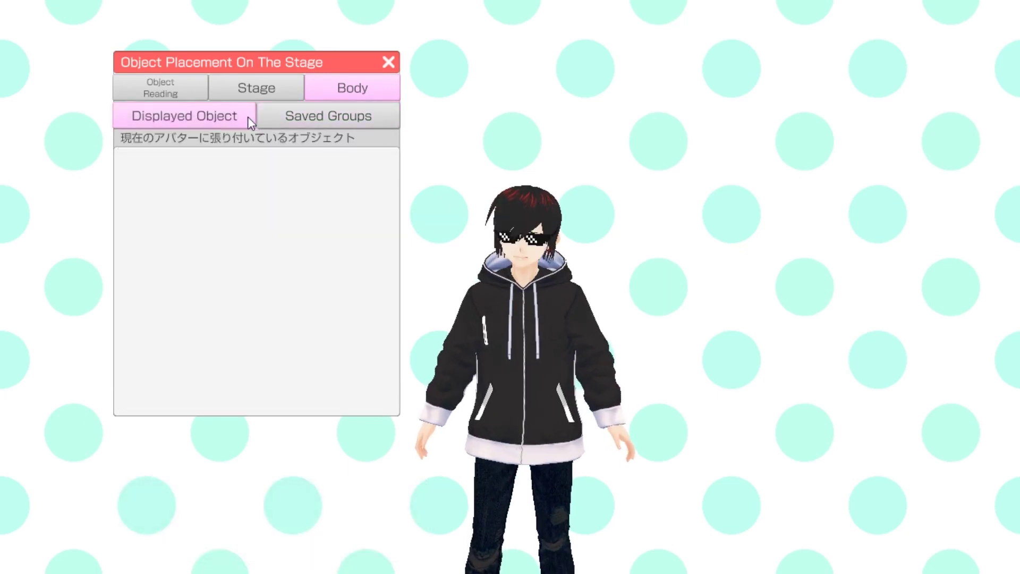
Look through the Object Reading and Stage sections once more and close the object placement window.
{"action": "left_click", "coordinate": [165, 96]}
{"action": "left_click", "coordinate": [257, 86]}
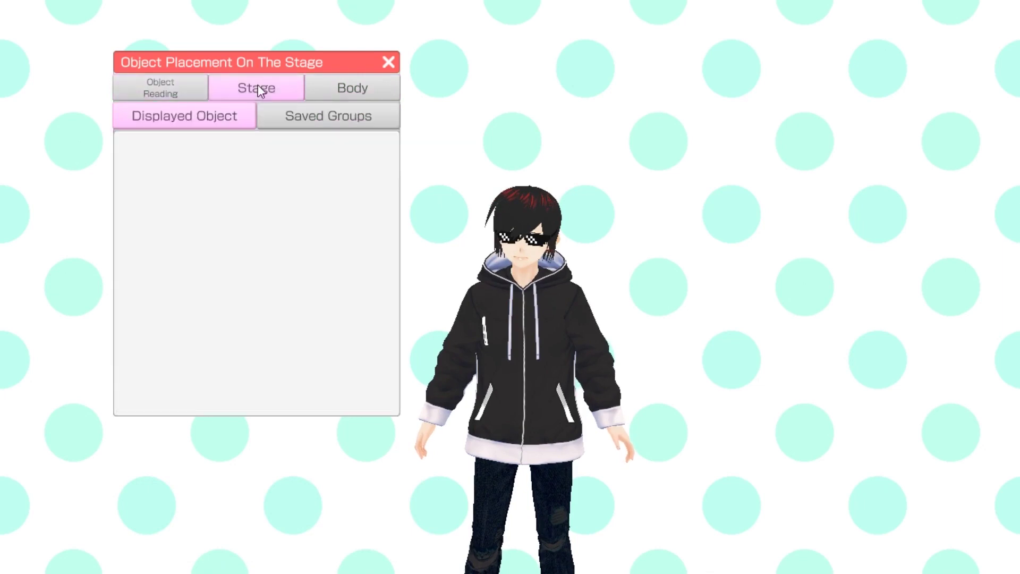
{"action": "left_click", "coordinate": [177, 97]}
{"action": "left_click", "coordinate": [390, 63]}
Open the Note window, move it lower, check its text file selection and font size options, and close it.
{"action": "mouse_move", "coordinate": [6, 113]}
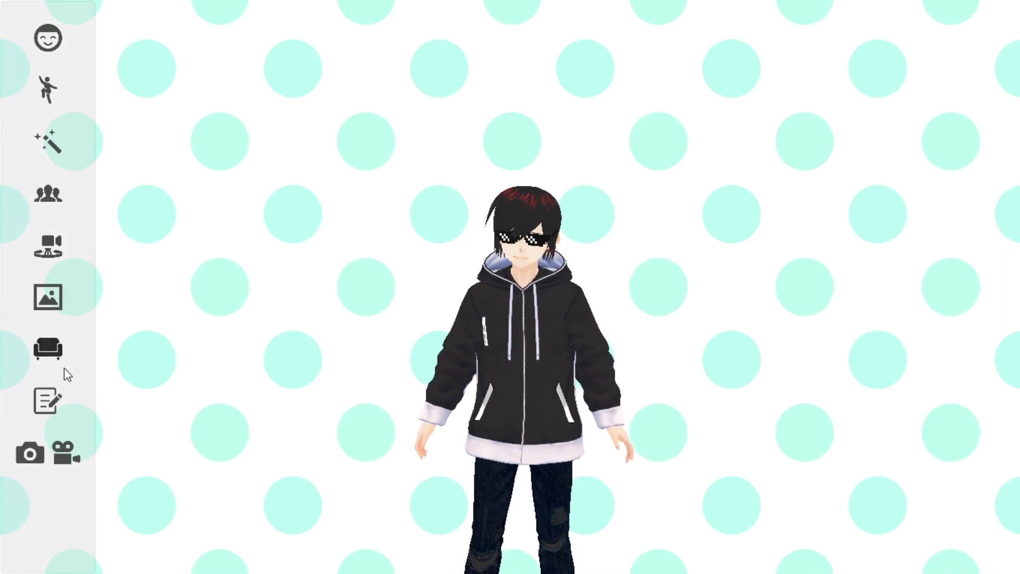
{"action": "left_click", "coordinate": [46, 407]}
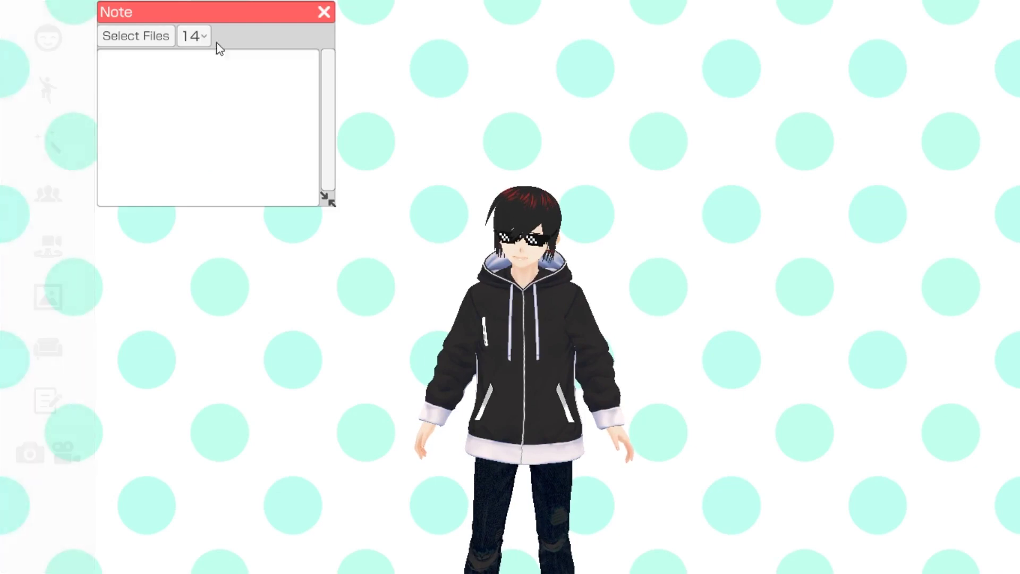
{"action": "left_click_drag", "start_coordinate": [220, 24], "coordinate": [235, 150]}
{"action": "left_click", "coordinate": [167, 171]}
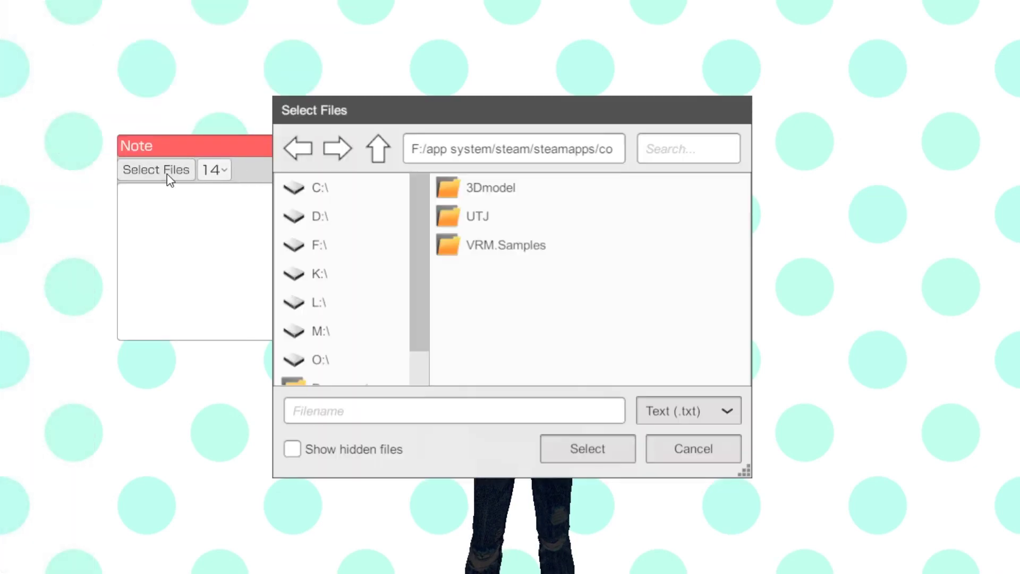
{"action": "left_click", "coordinate": [667, 453]}
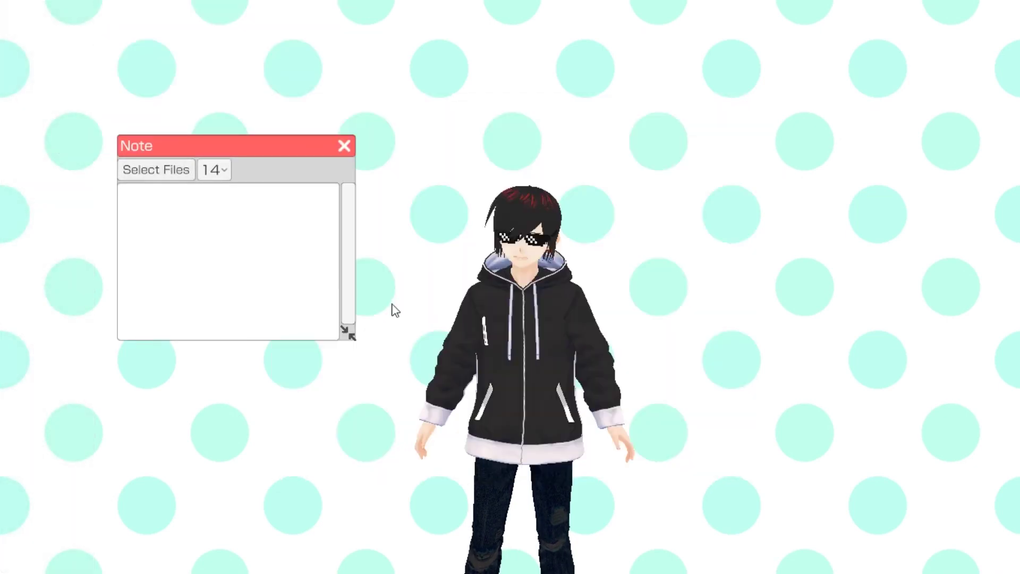
{"action": "left_click", "coordinate": [223, 163]}
{"action": "left_click", "coordinate": [223, 166]}
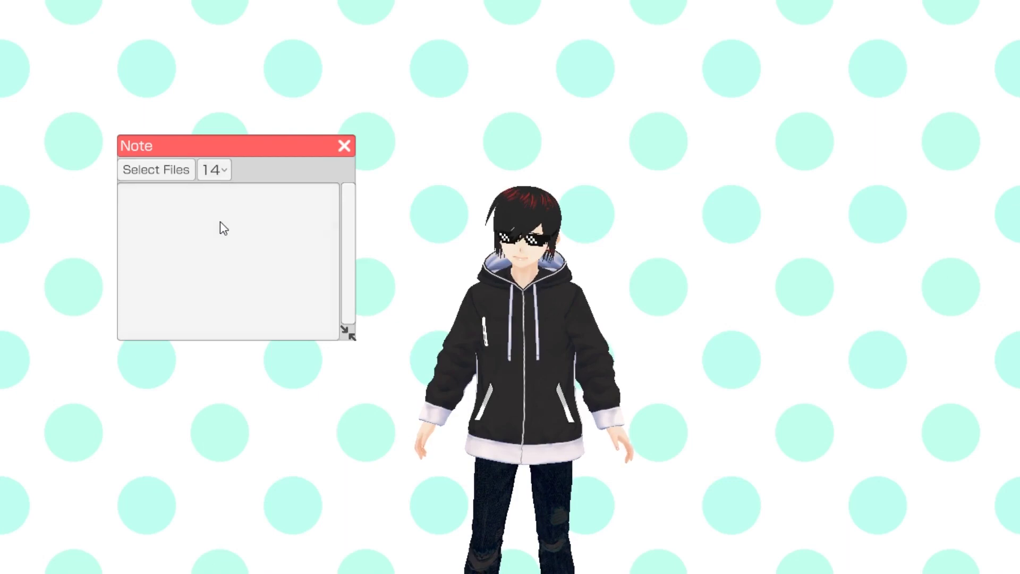
{"action": "left_click", "coordinate": [349, 145]}
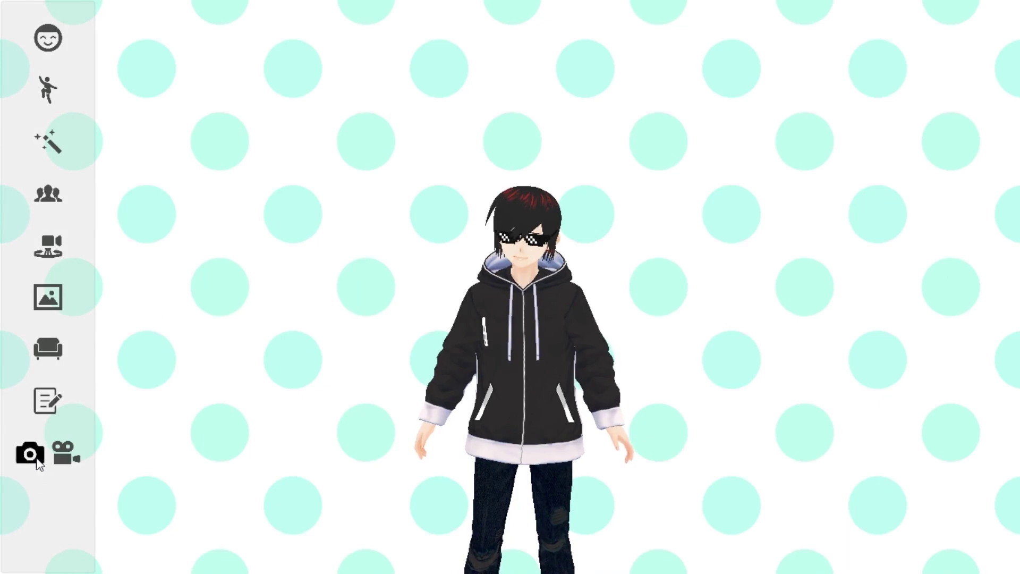
{"action": "scroll", "coordinate": [615, 137], "scroll_direction": "up", "scroll_amount": 5}
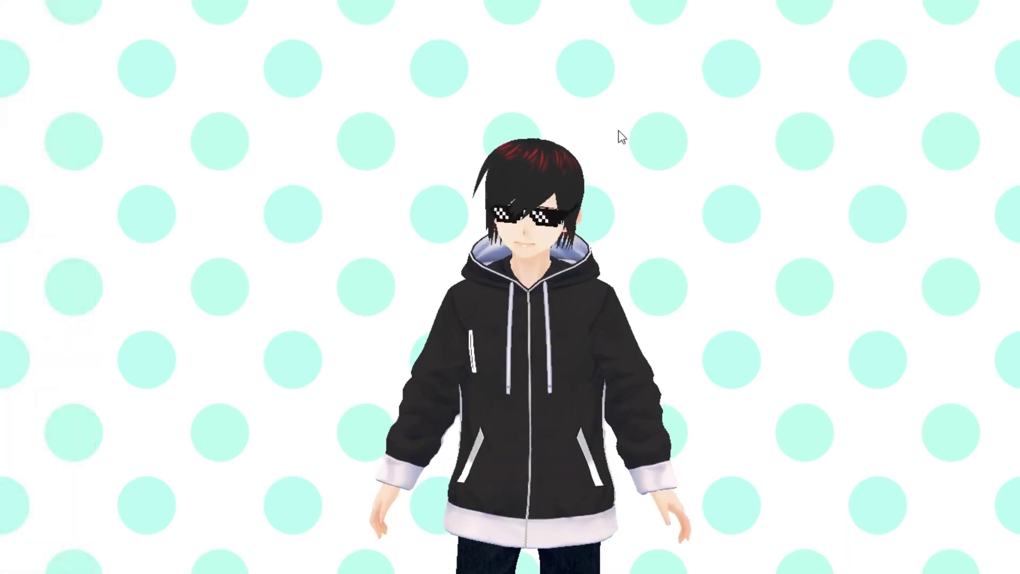
{"action": "mouse_move", "coordinate": [5, 497]}
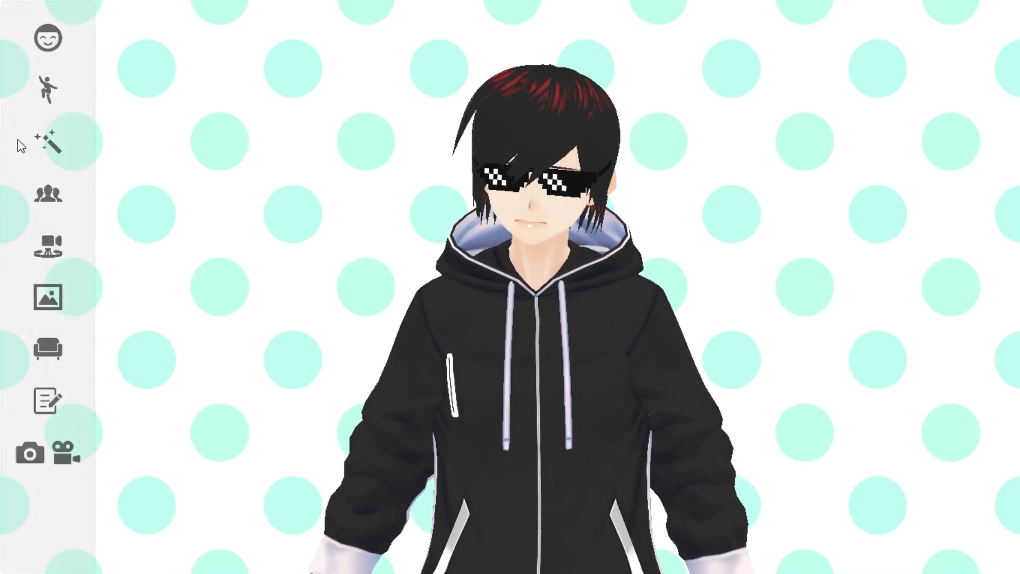
{"action": "mouse_move", "coordinate": [1011, 130]}
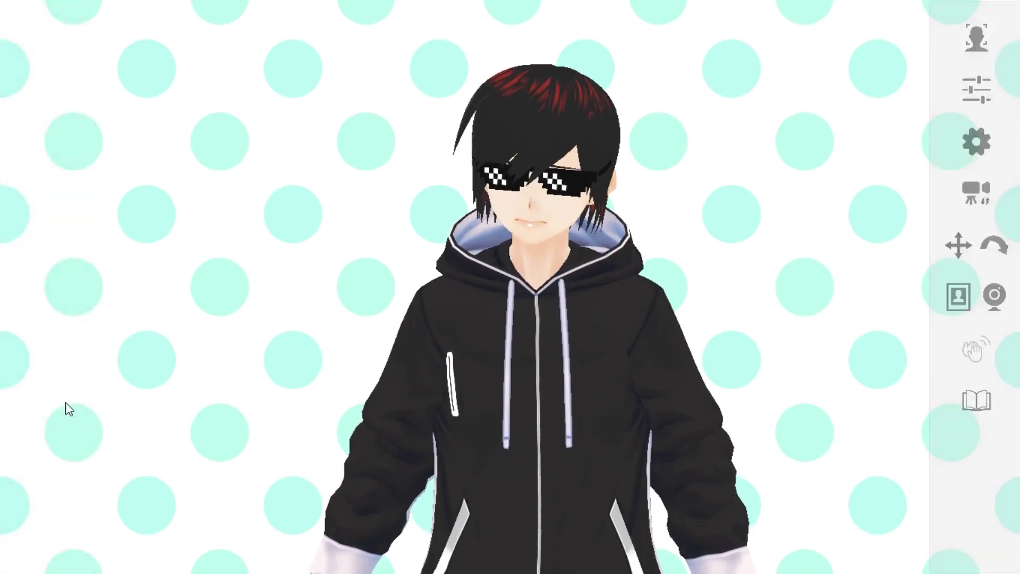
{"action": "mouse_move", "coordinate": [67, 441]}
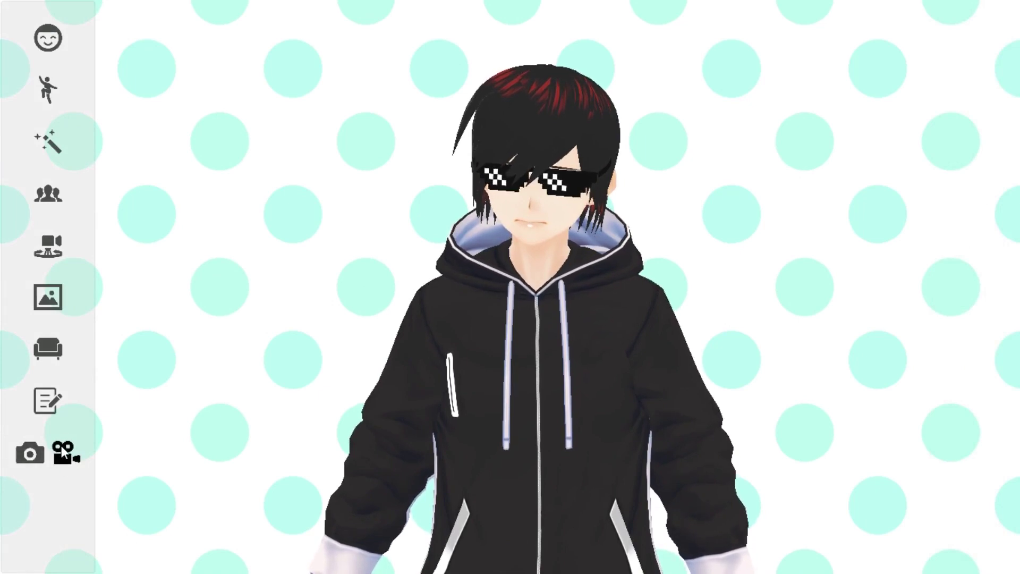
{"action": "mouse_move", "coordinate": [815, 388]}
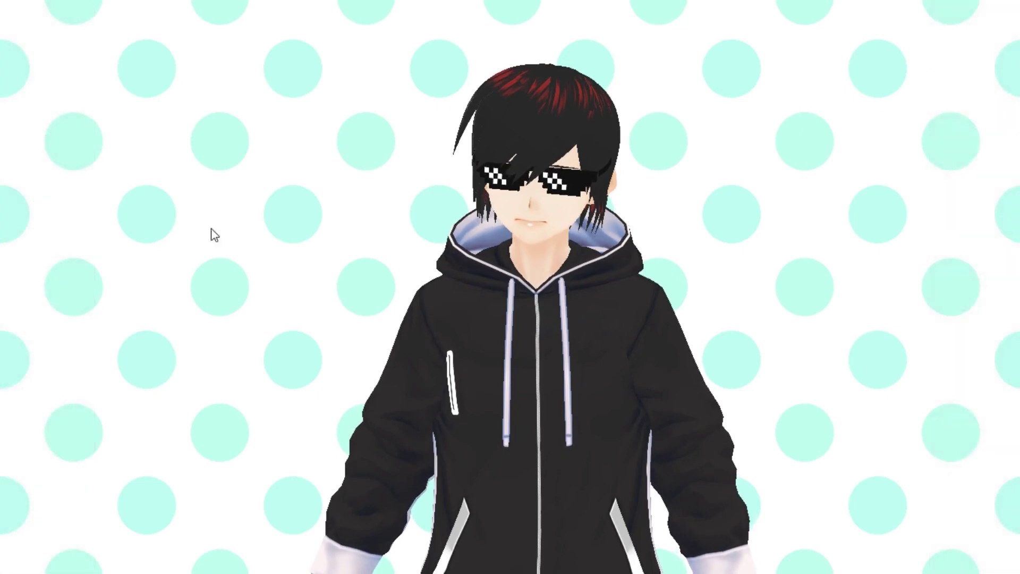
{"action": "mouse_move", "coordinate": [51, 417]}
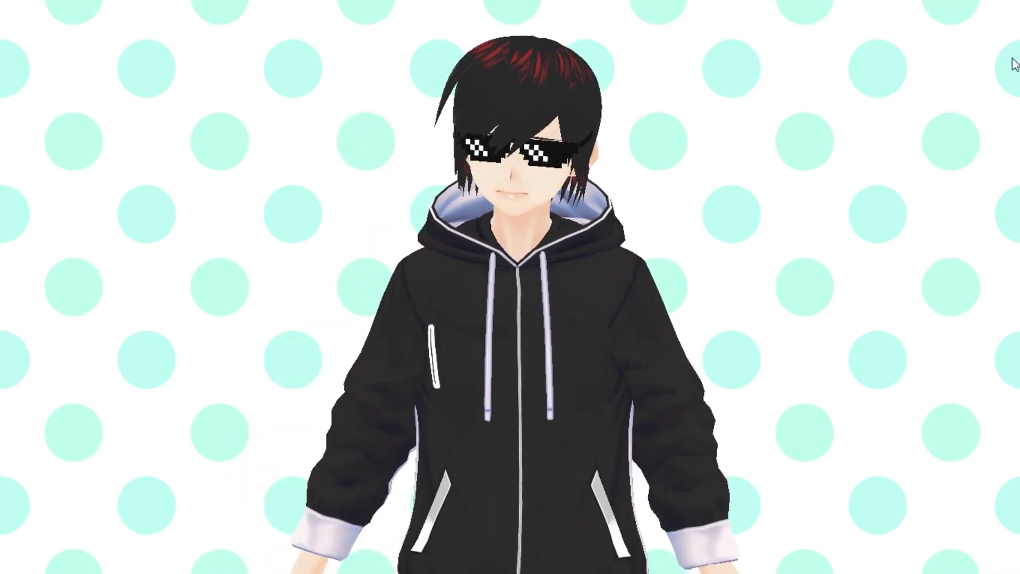
Start web camera face tracking, audio lip-sync and face-recognition-only body operation for Avatar 1, and close the tracking window.
{"action": "mouse_move", "coordinate": [1012, 106]}
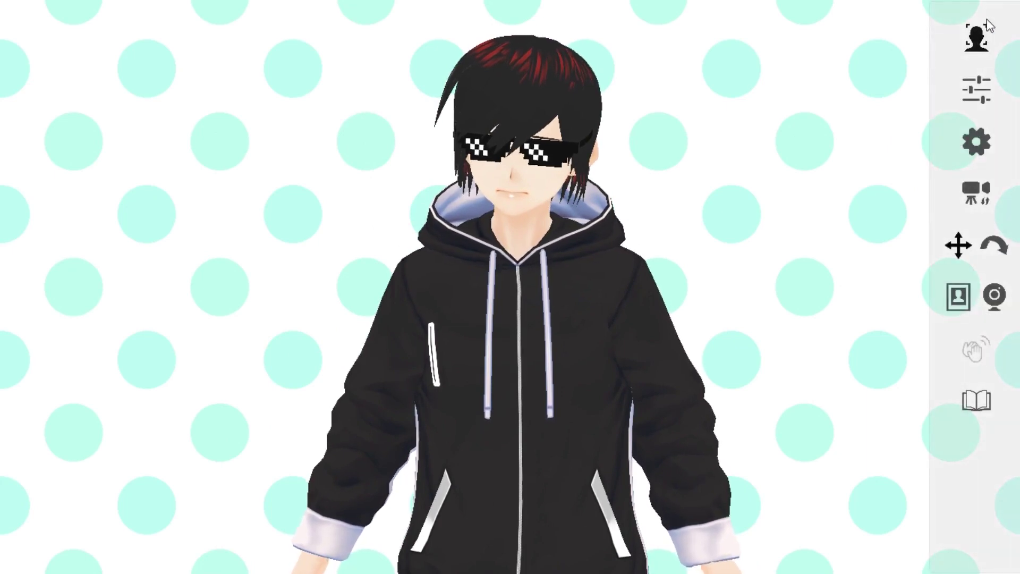
{"action": "left_click", "coordinate": [979, 42]}
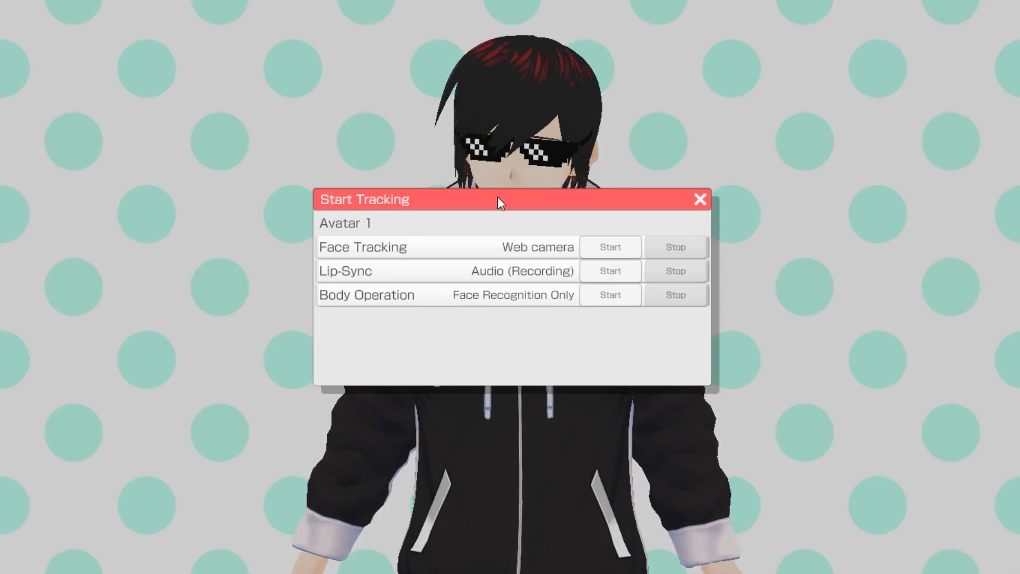
{"action": "left_click", "coordinate": [603, 247]}
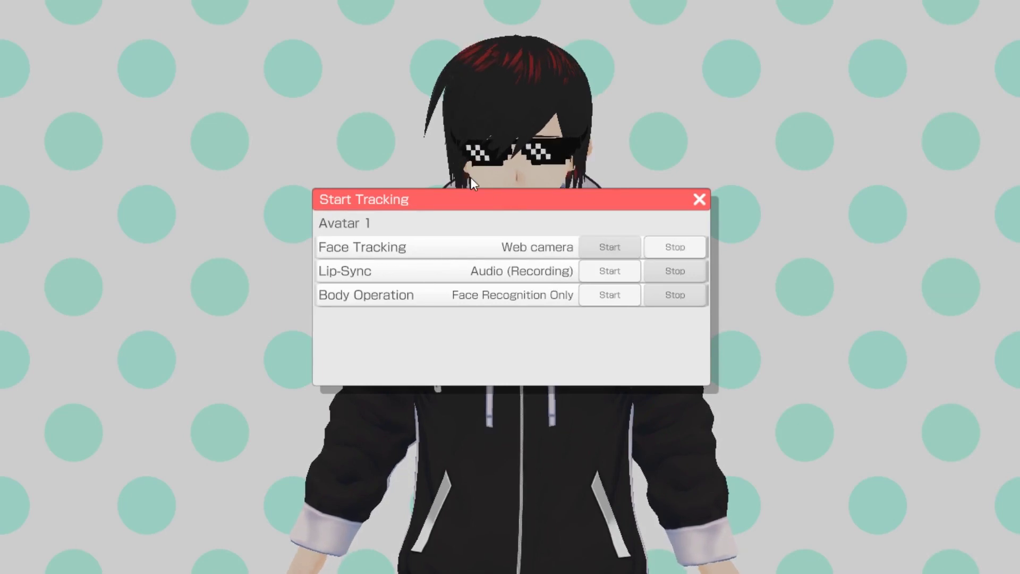
{"action": "left_click", "coordinate": [609, 272]}
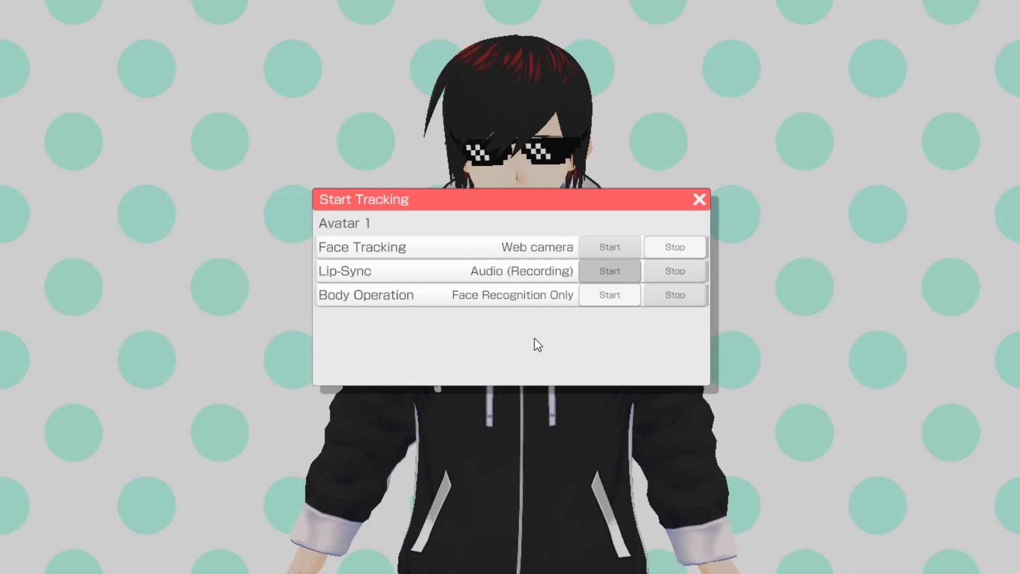
{"action": "left_click", "coordinate": [617, 294]}
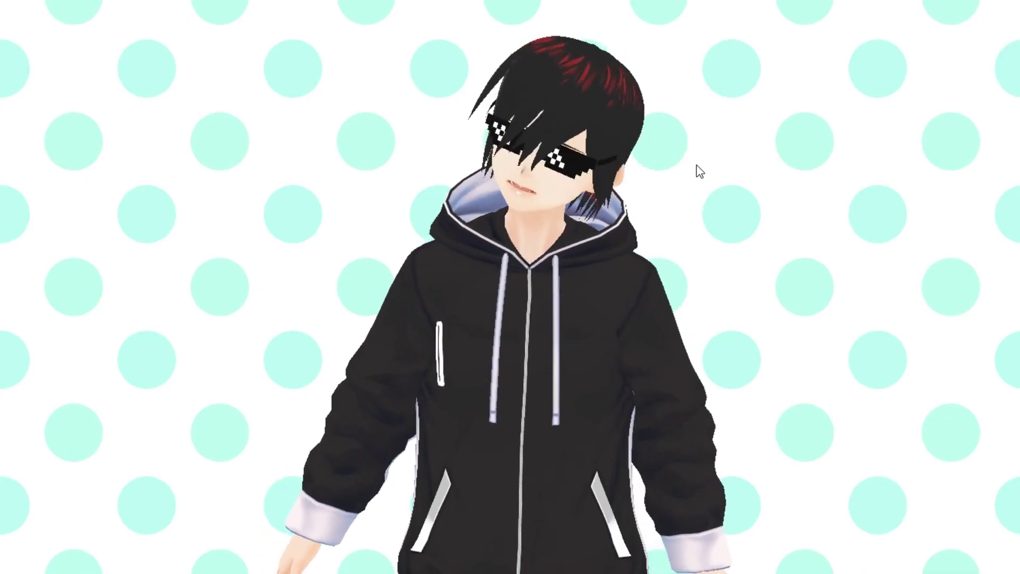